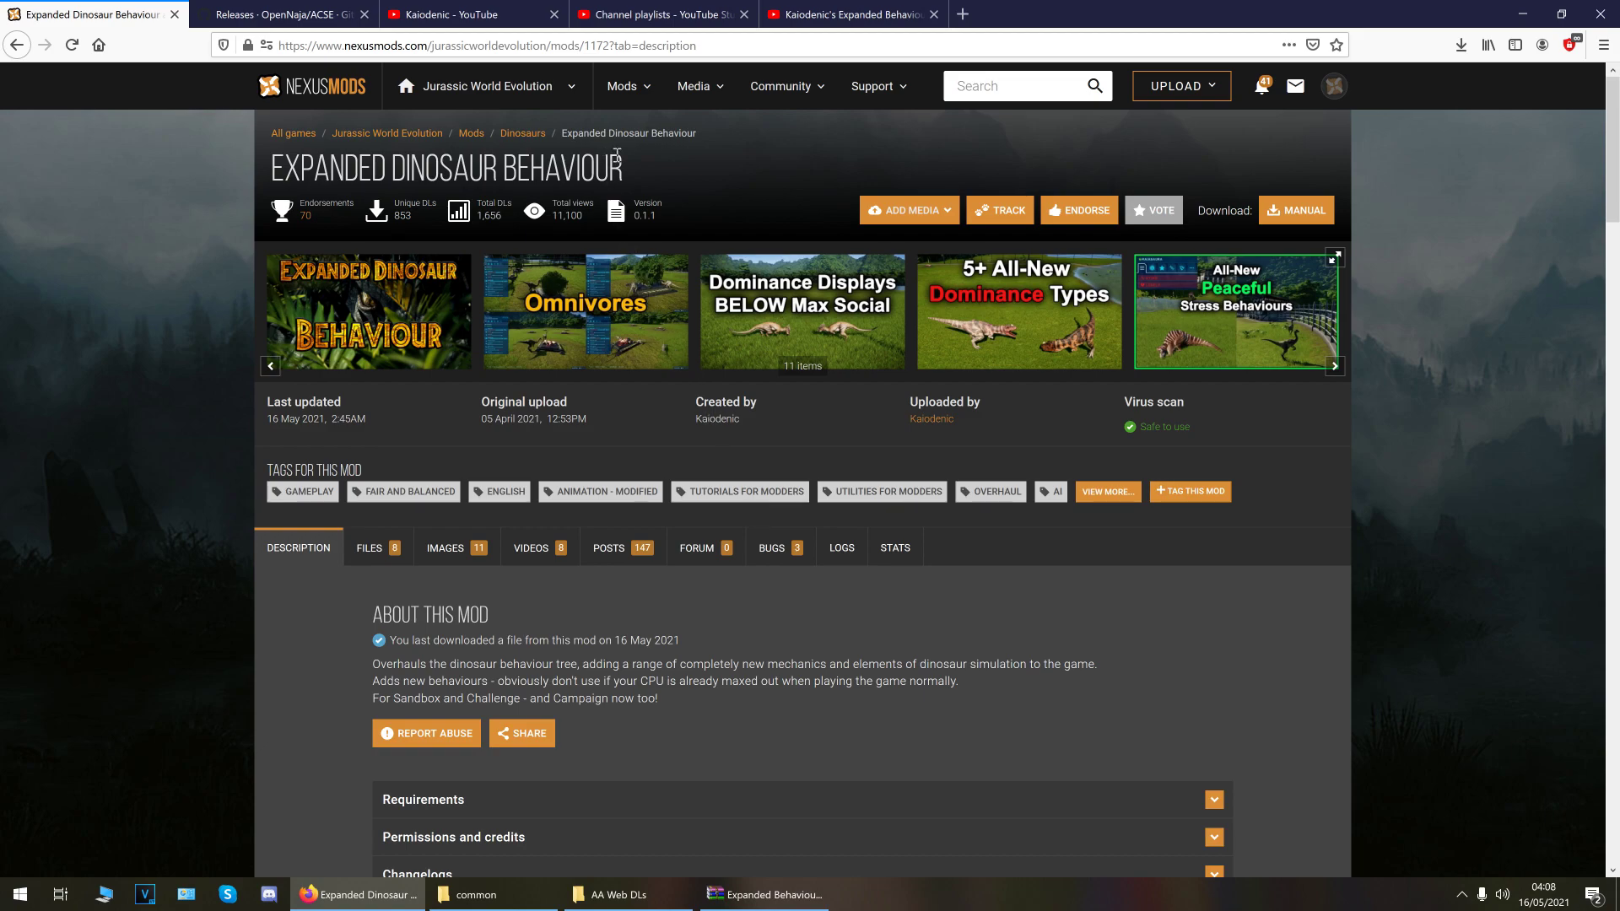
# Look over the Expanded Dinosaur Behaviour mod page and its overview of features and update notes
pyautogui.moveTo(584, 162); pyautogui.dragTo(268, 167)
pyautogui.click(179, 237)
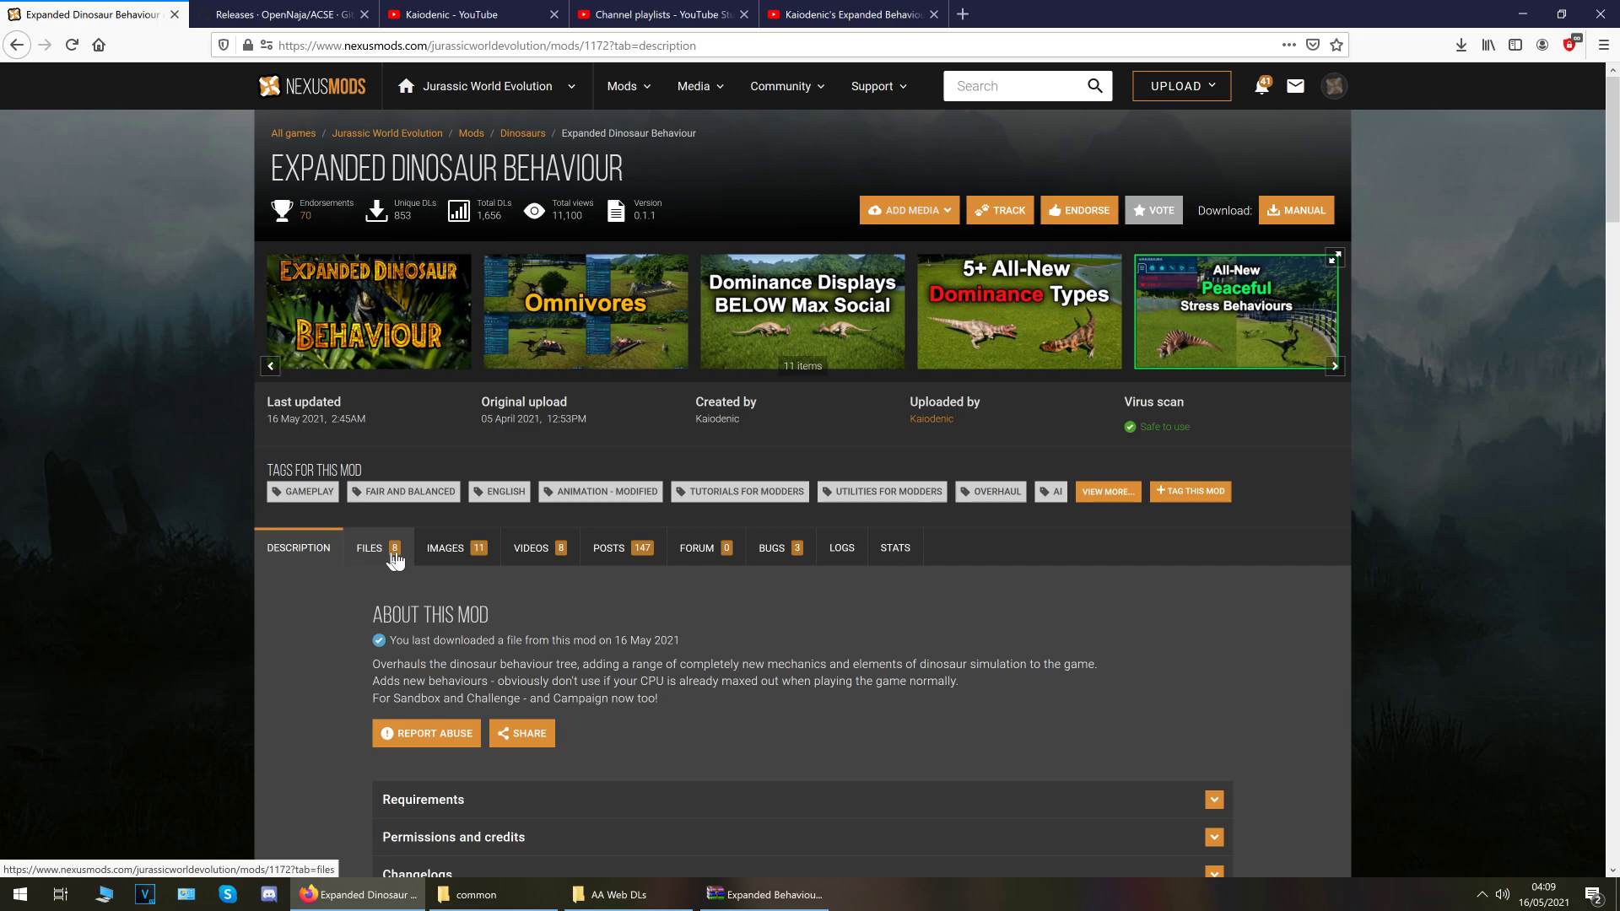
pyautogui.scroll(-5, 362, 553)
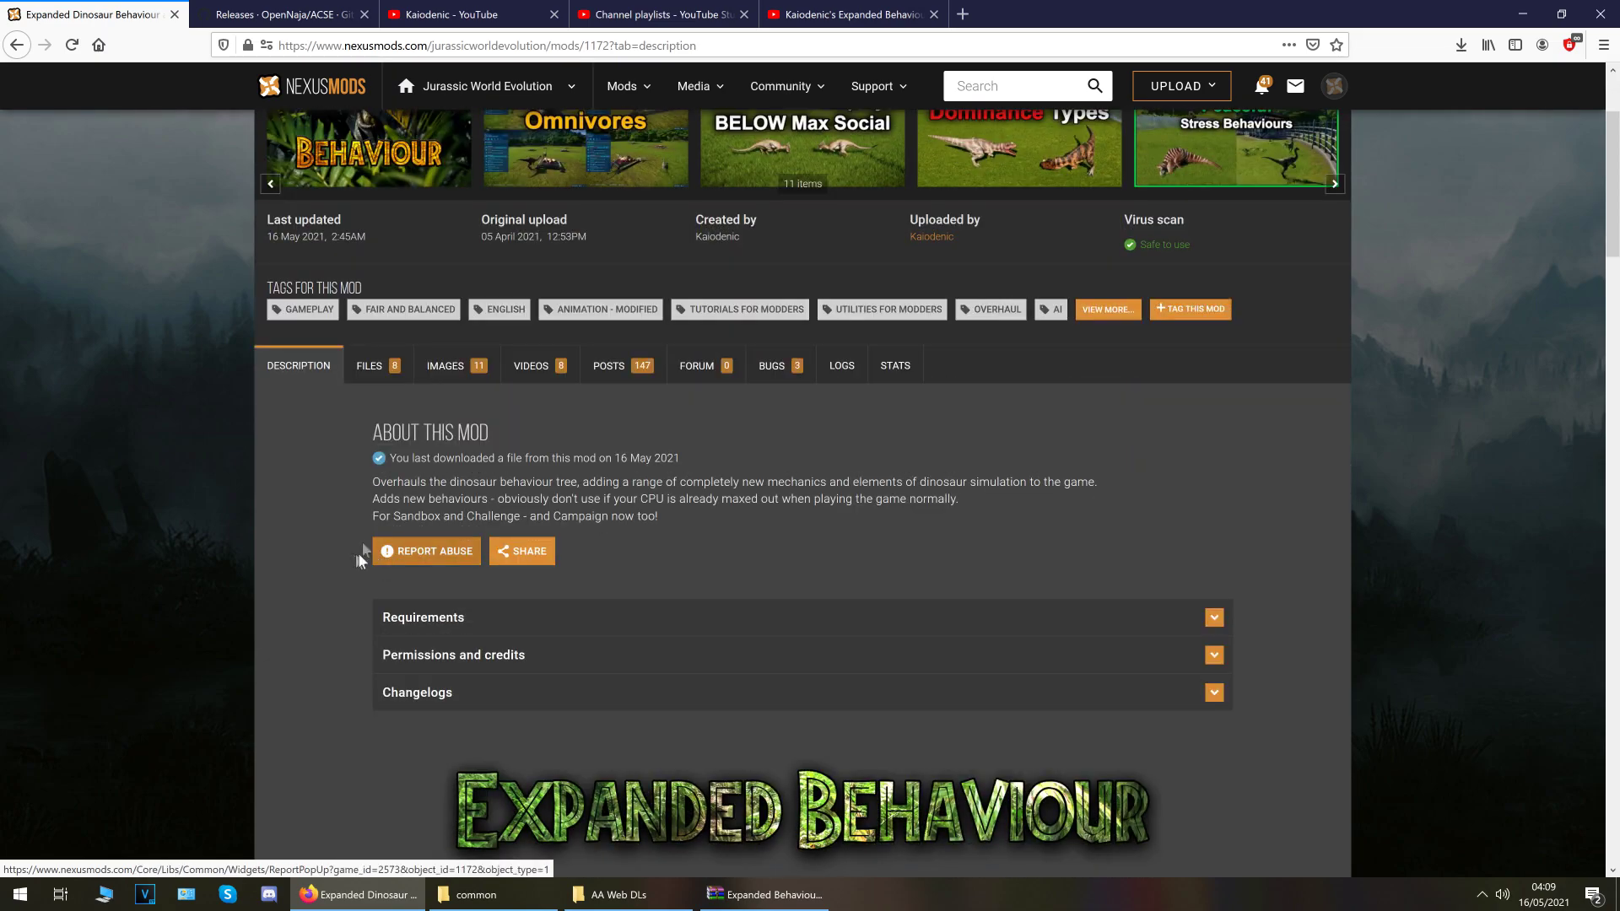
pyautogui.scroll(-2, 321, 542)
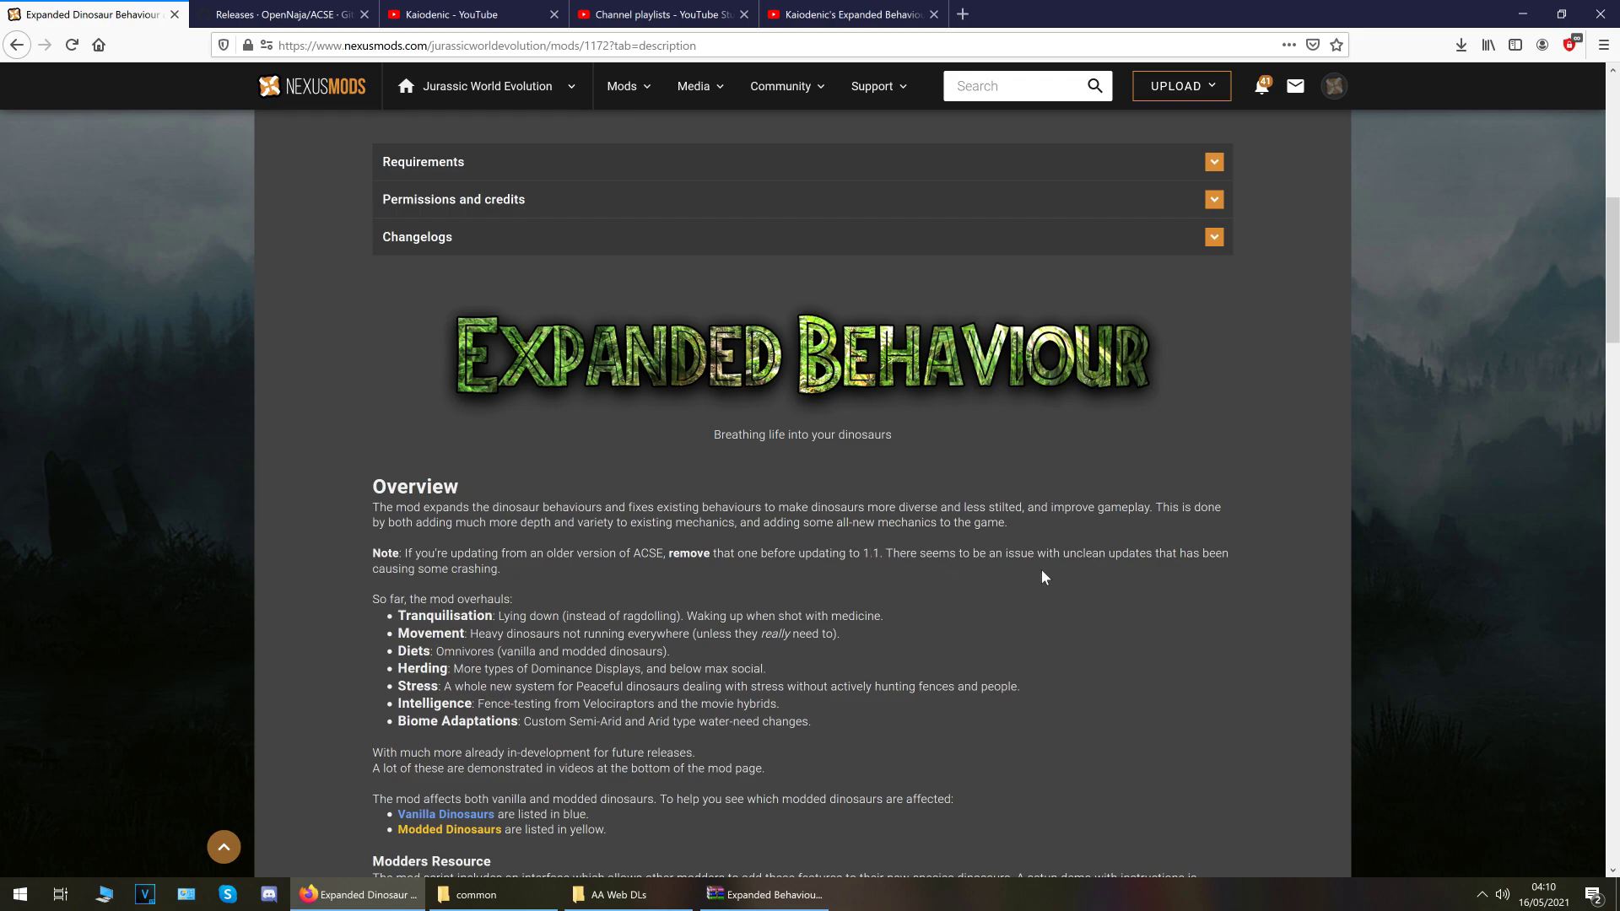
# In File Explorer, open the Jurassic World Evolution game folder in steamapps\common, move its window aside, and return to the mod page
pyautogui.click(493, 894)
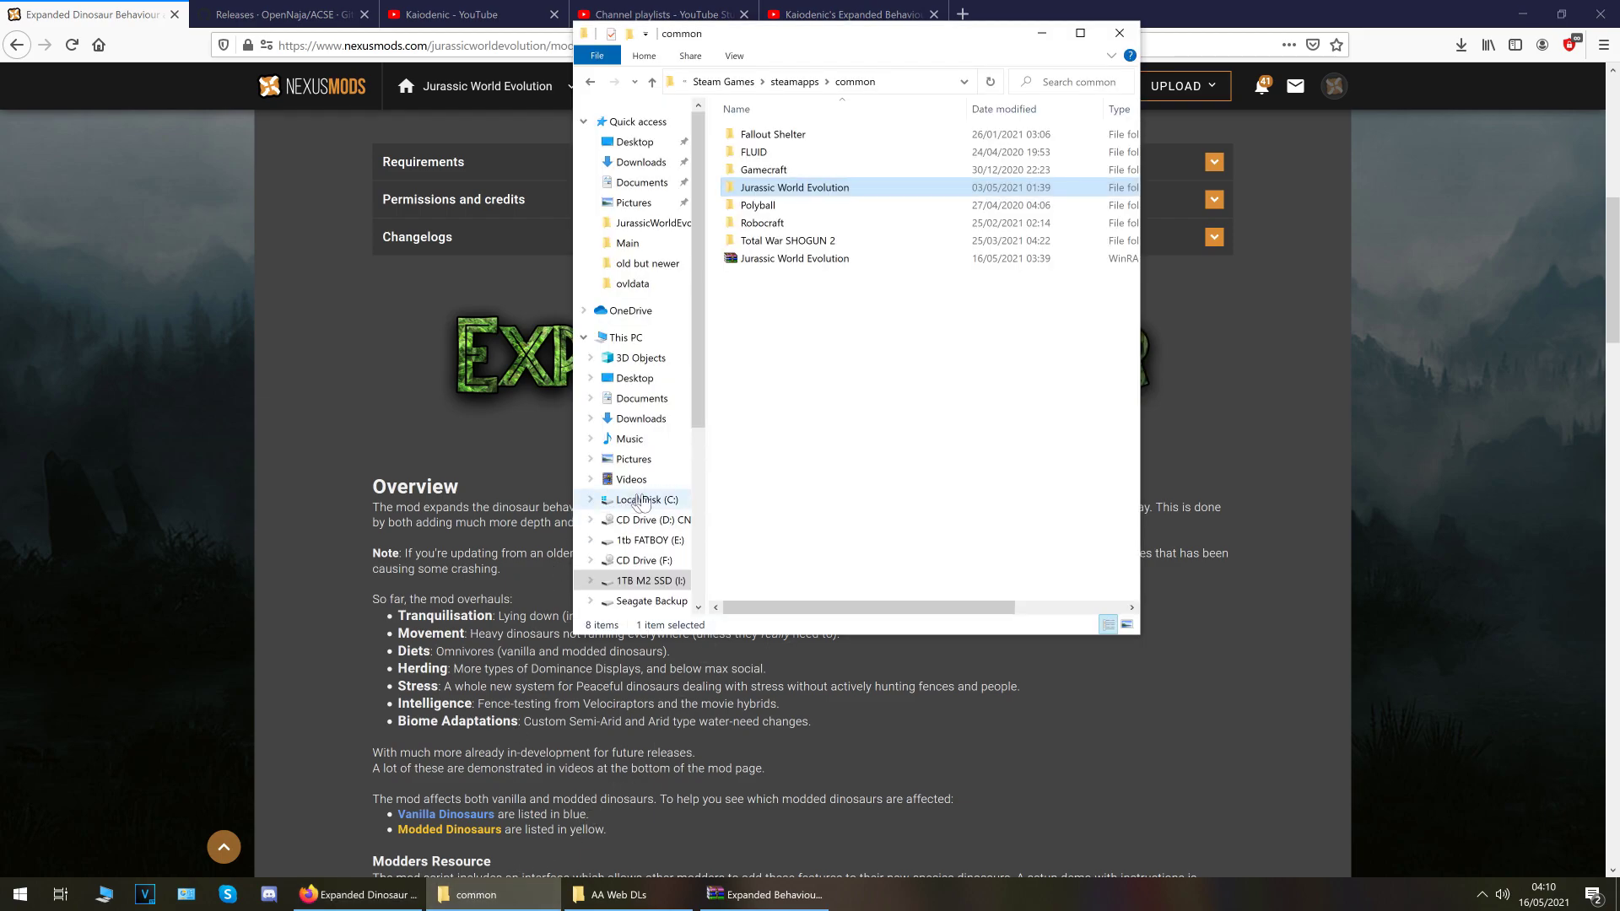
pyautogui.doubleClick(813, 188)
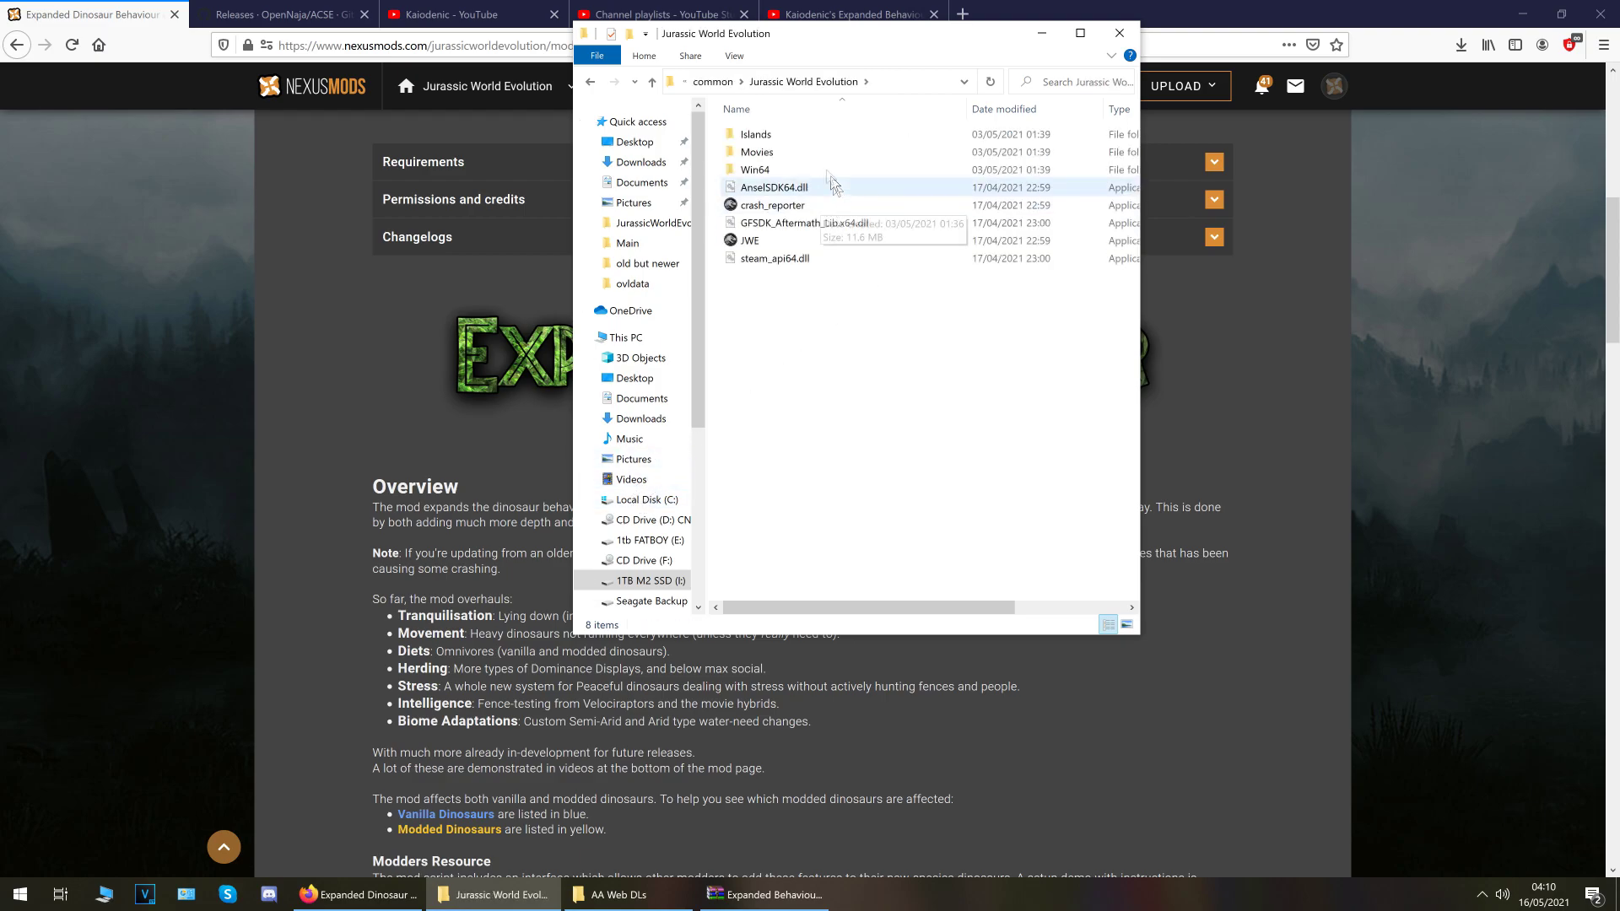
pyautogui.moveTo(822, 33); pyautogui.dragTo(318, 63)
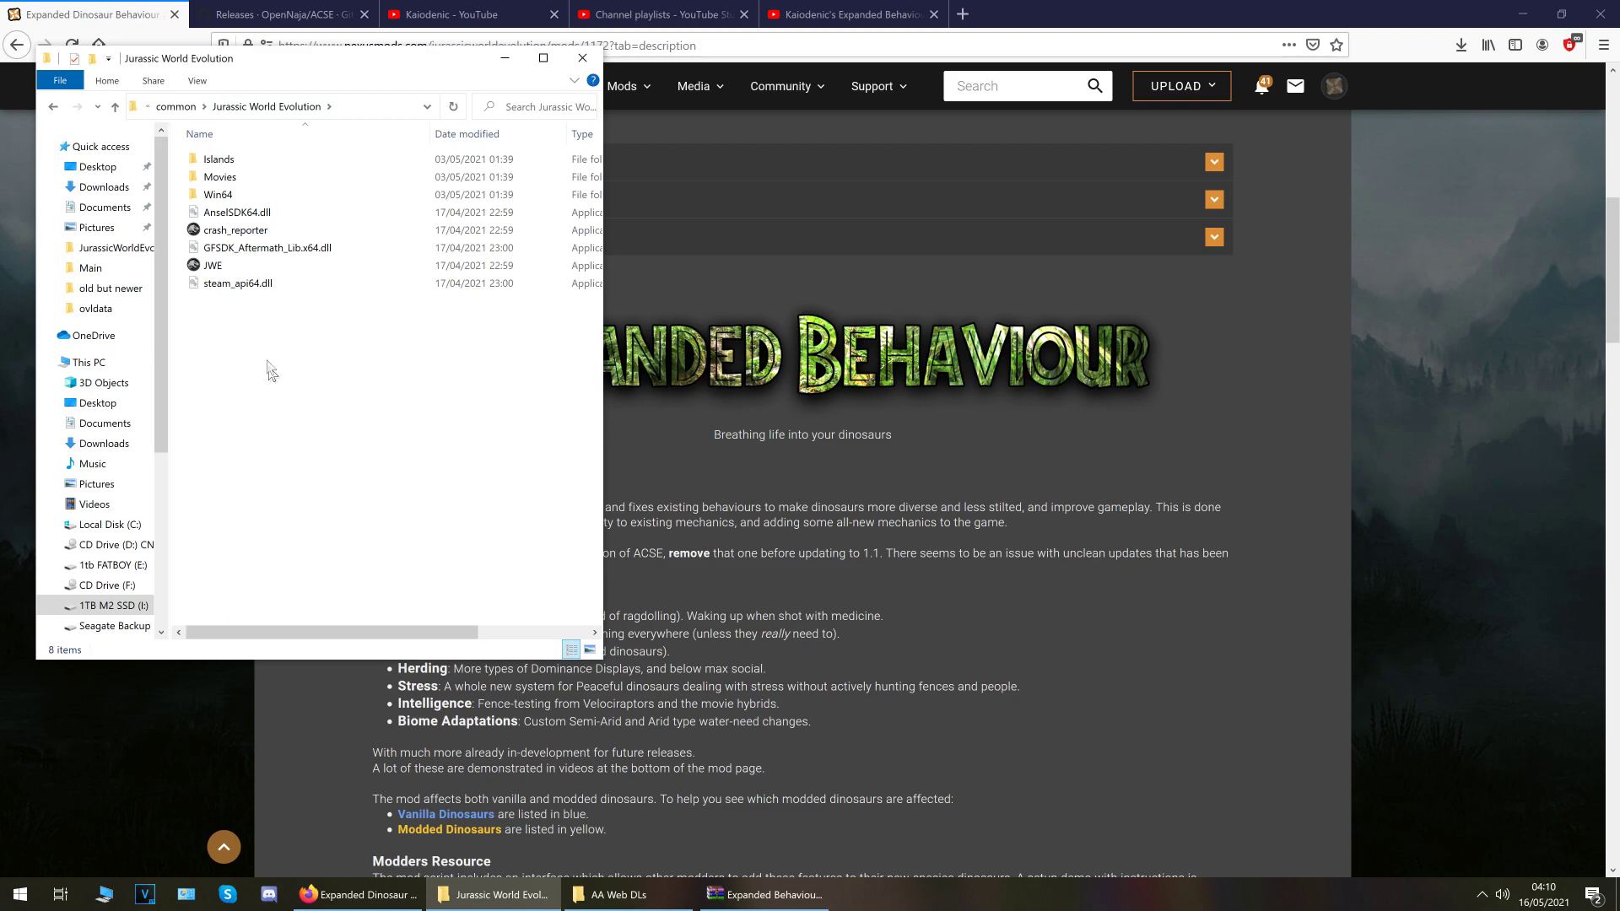
pyautogui.moveTo(271, 370); pyautogui.dragTo(219, 167)
pyautogui.click(289, 398)
pyautogui.click(82, 18)
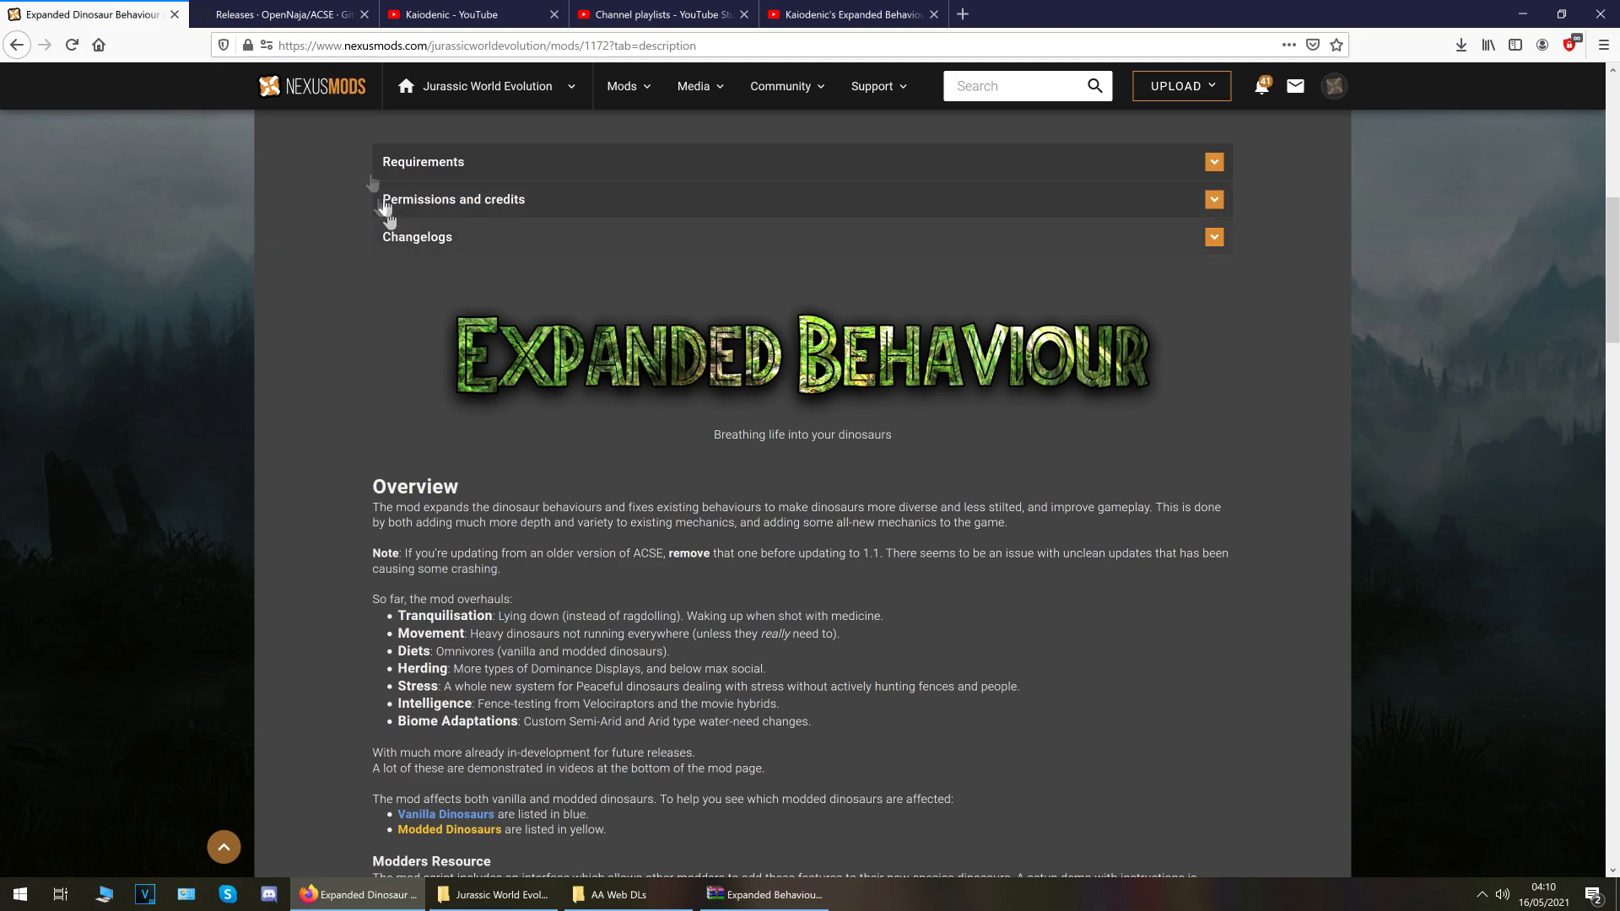
# Read through the mod description from the overhaul list to the Future Updates section and return to its beginning
pyautogui.scroll(-5, 376, 465)
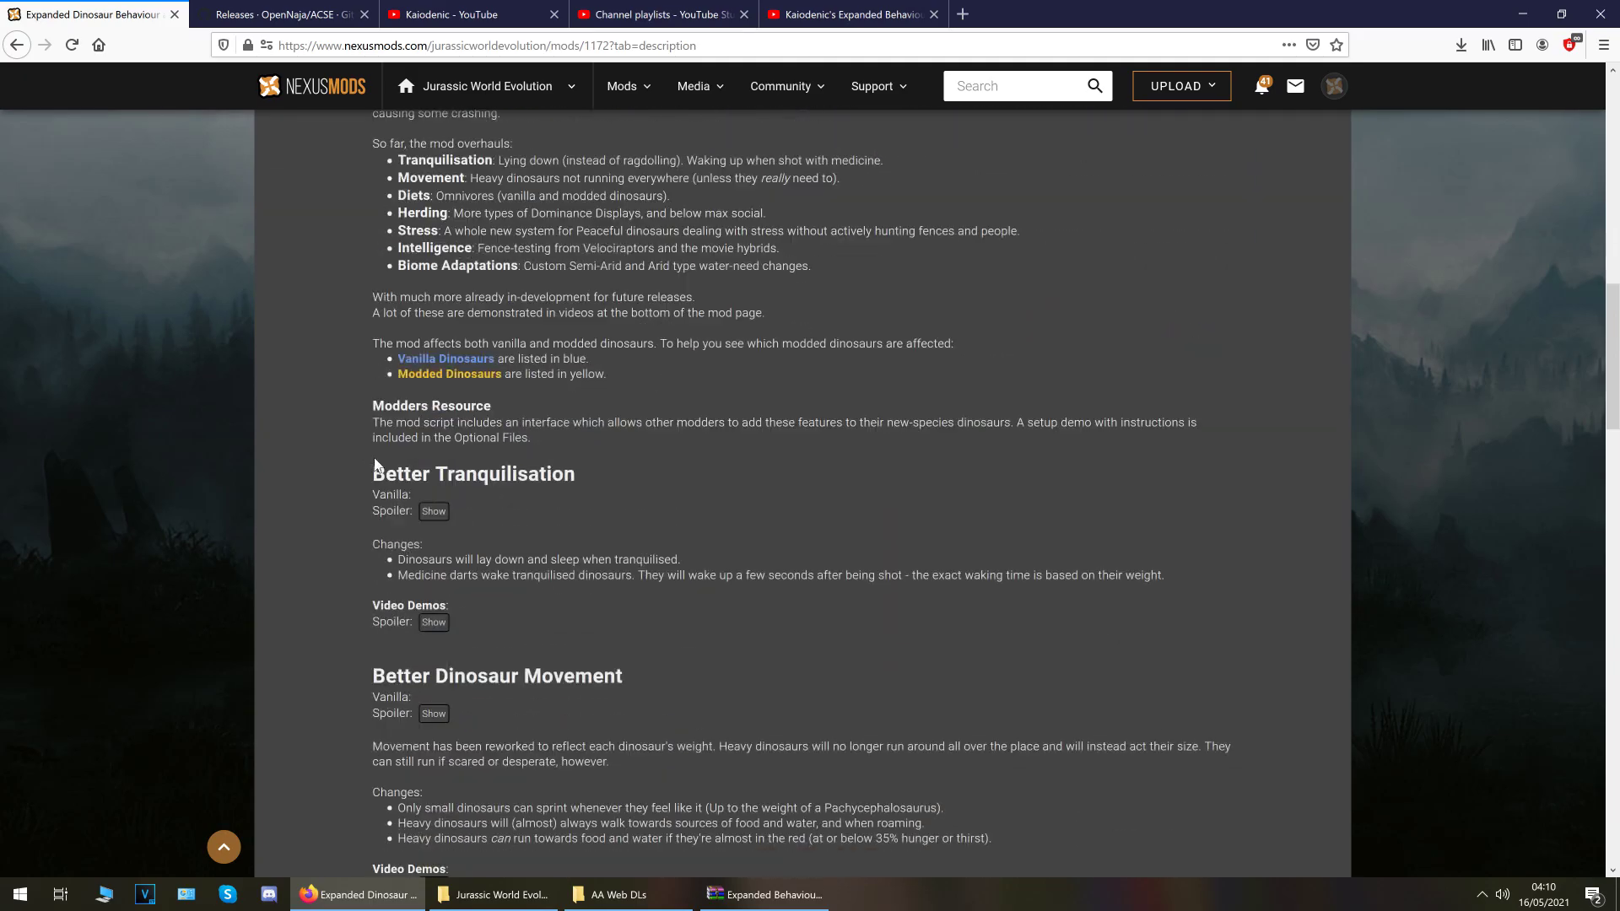
pyautogui.scroll(-8, 376, 465)
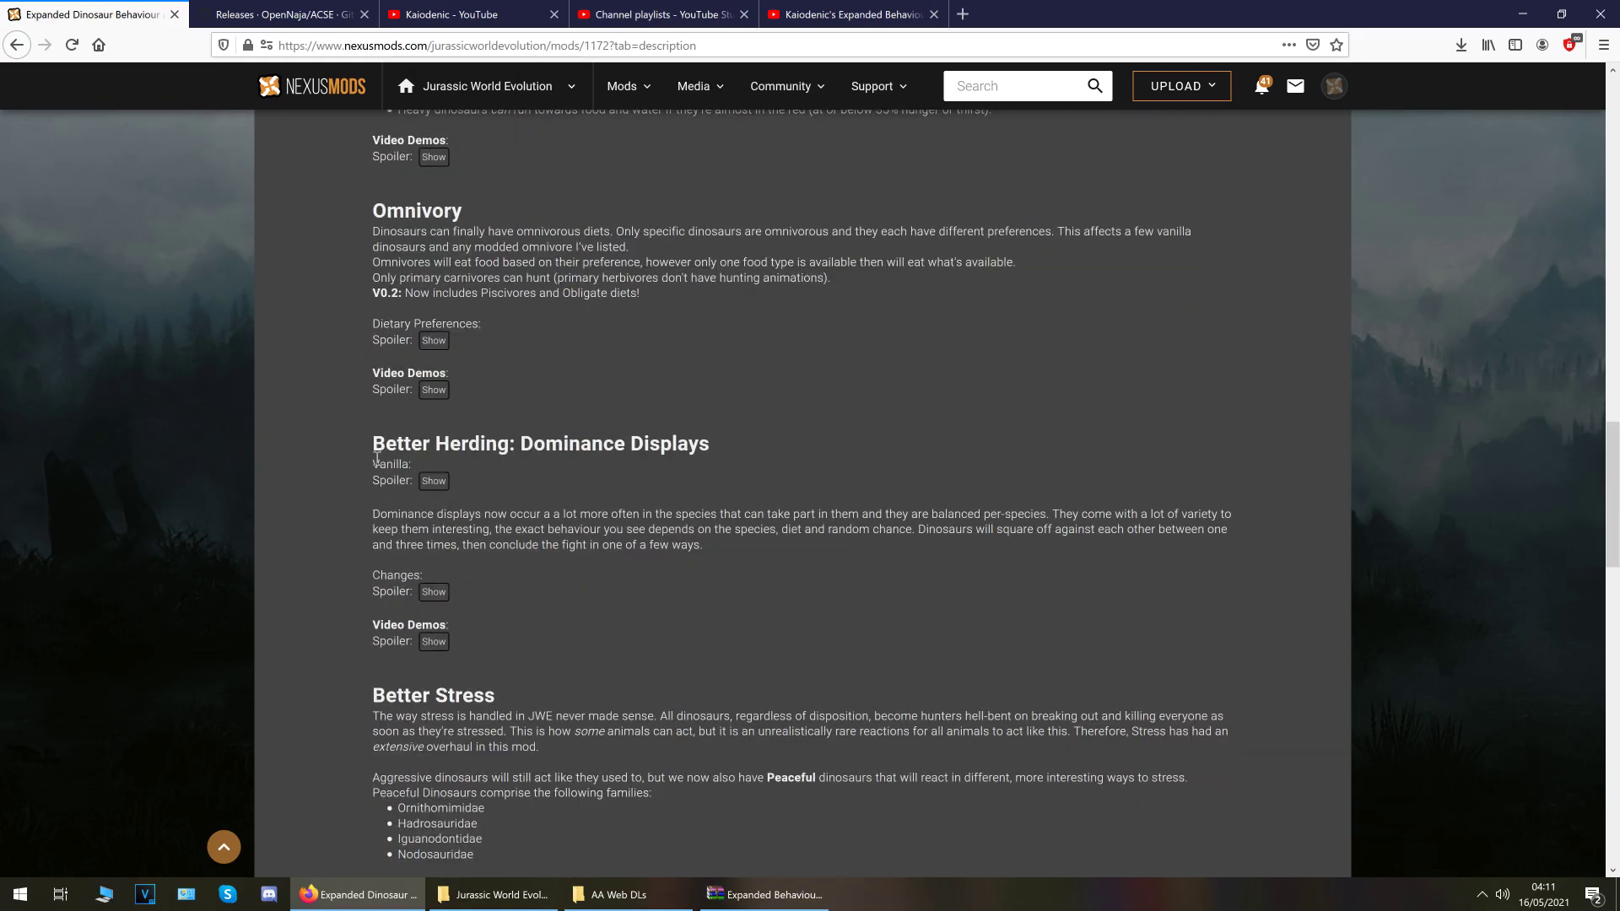
pyautogui.scroll(-20, 377, 459)
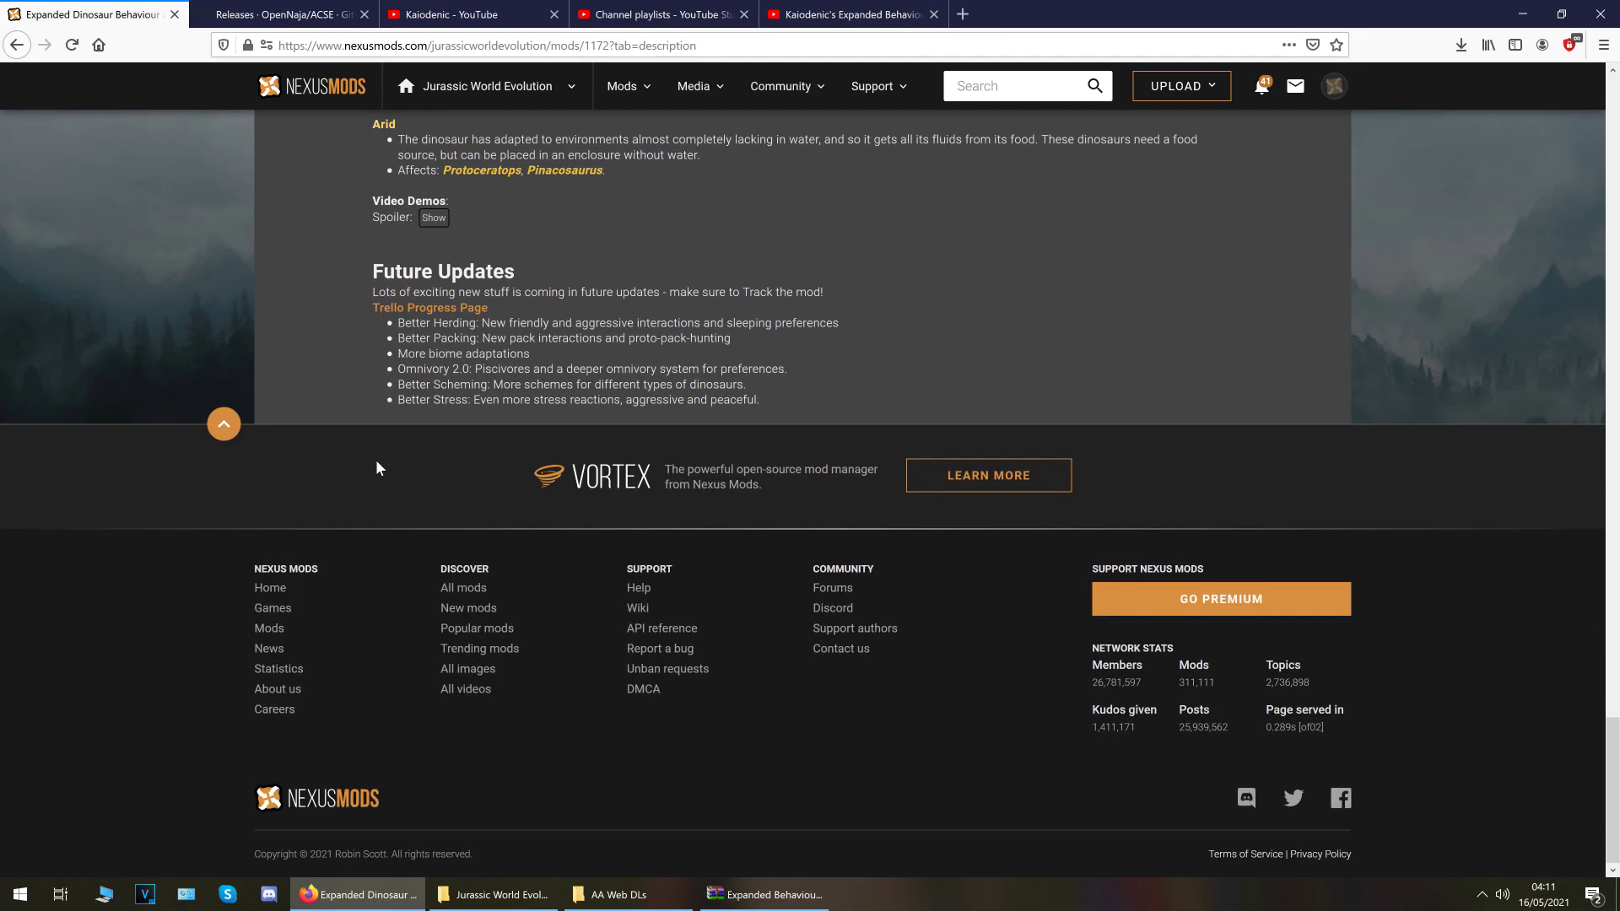
pyautogui.scroll(20, 376, 468)
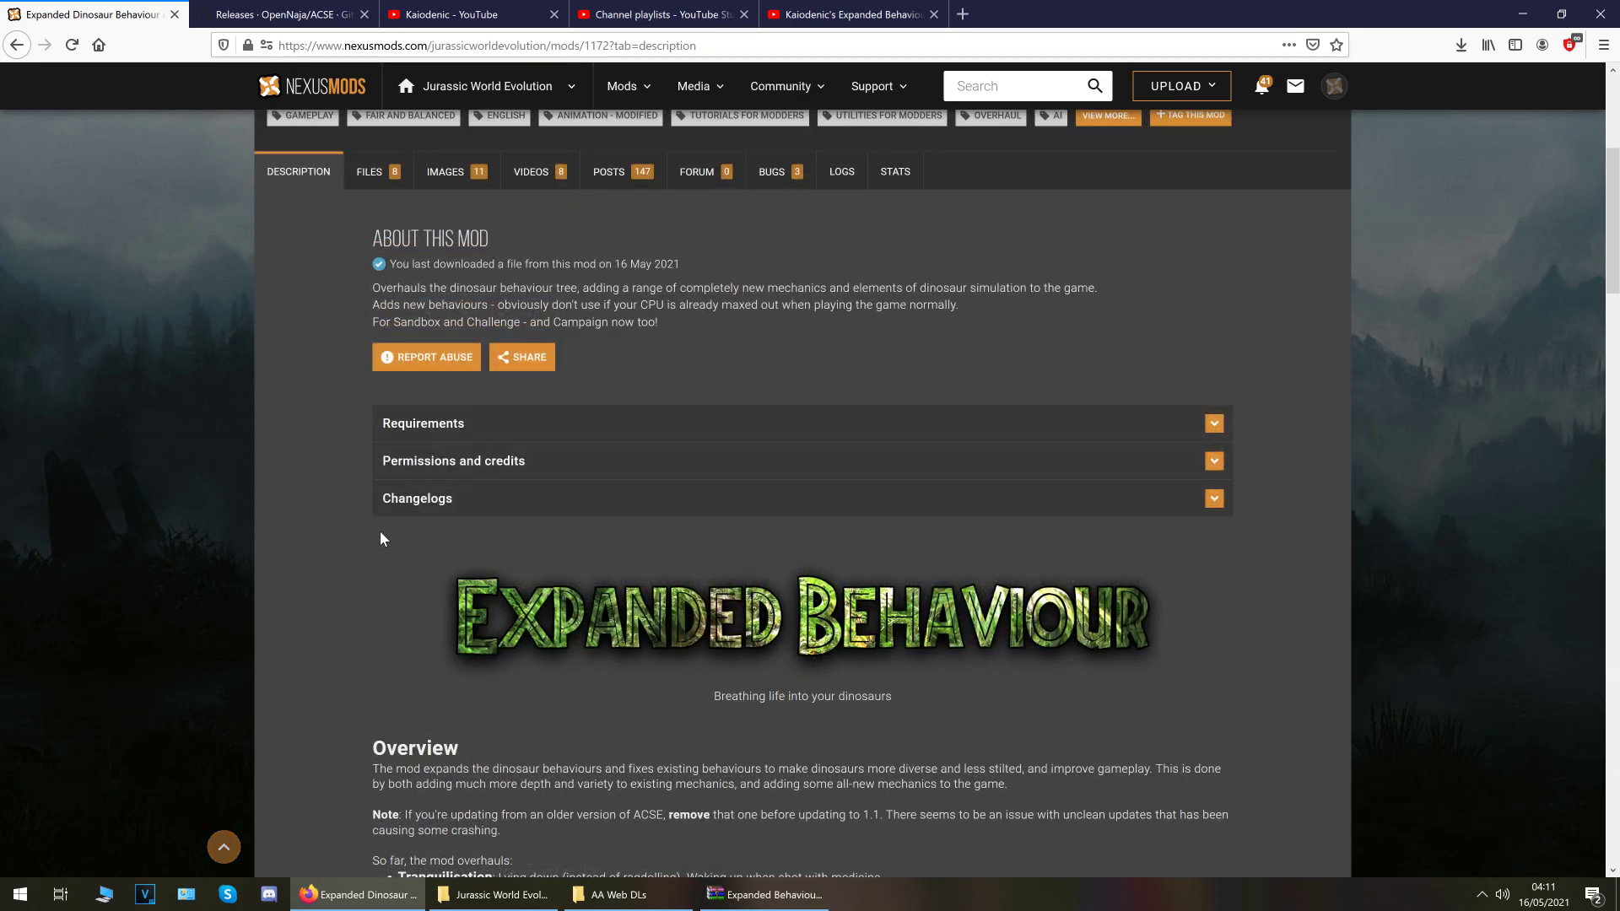
pyautogui.scroll(4, 380, 538)
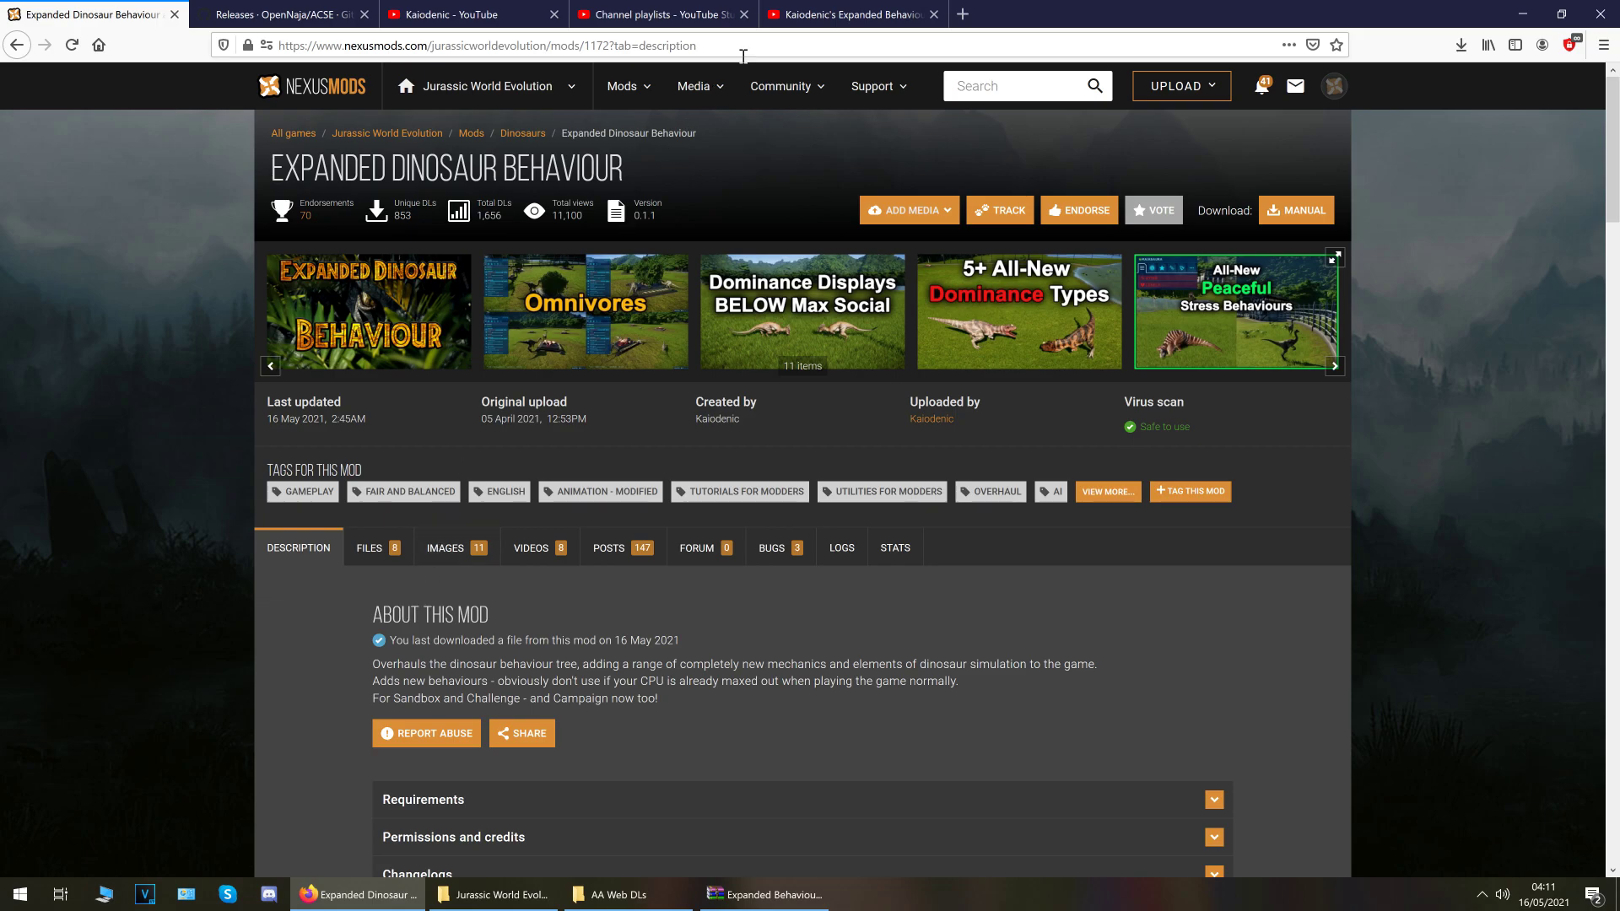
# Look over the Expanded Behaviour showcase video playlist and the ACSE releases page
pyautogui.click(804, 11)
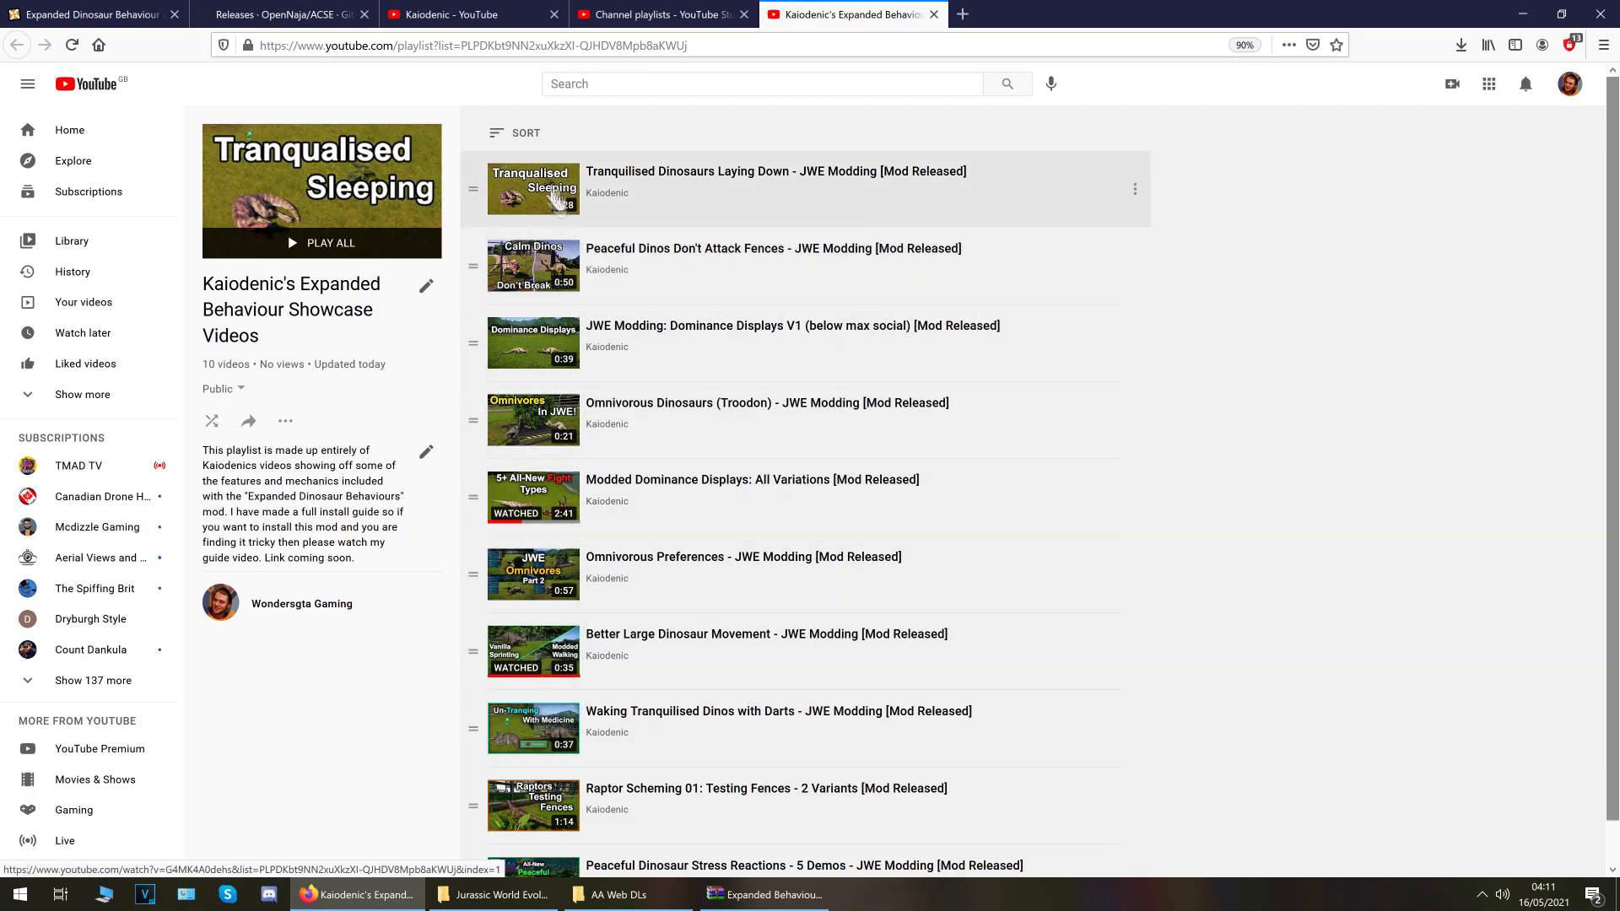
pyautogui.scroll(-1, 573, 491)
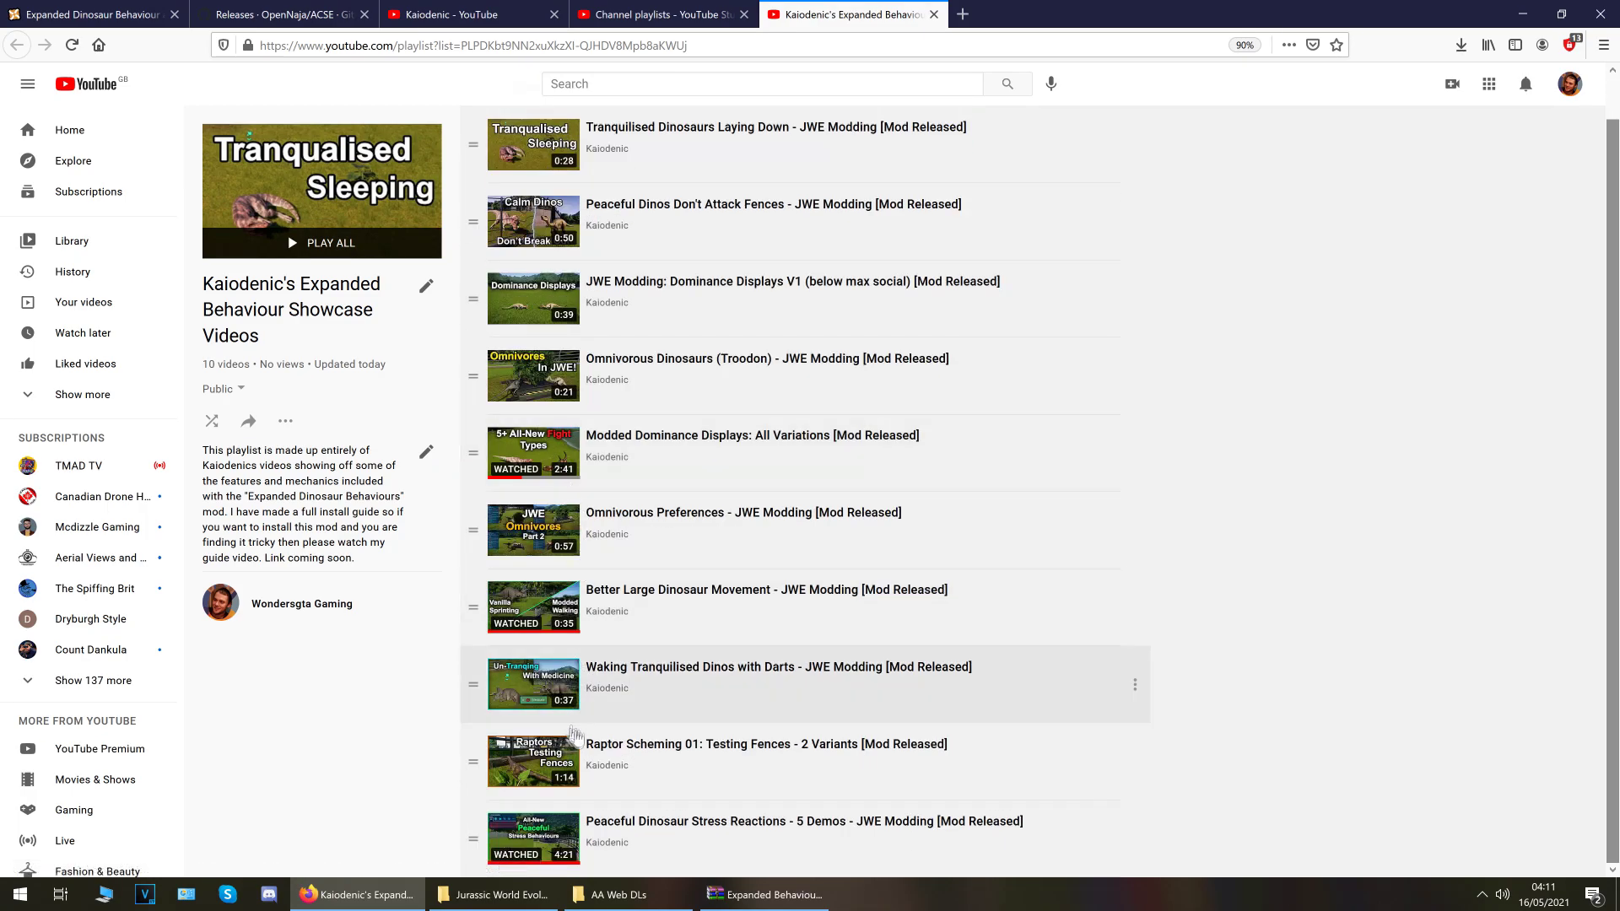
pyautogui.scroll(1, 574, 590)
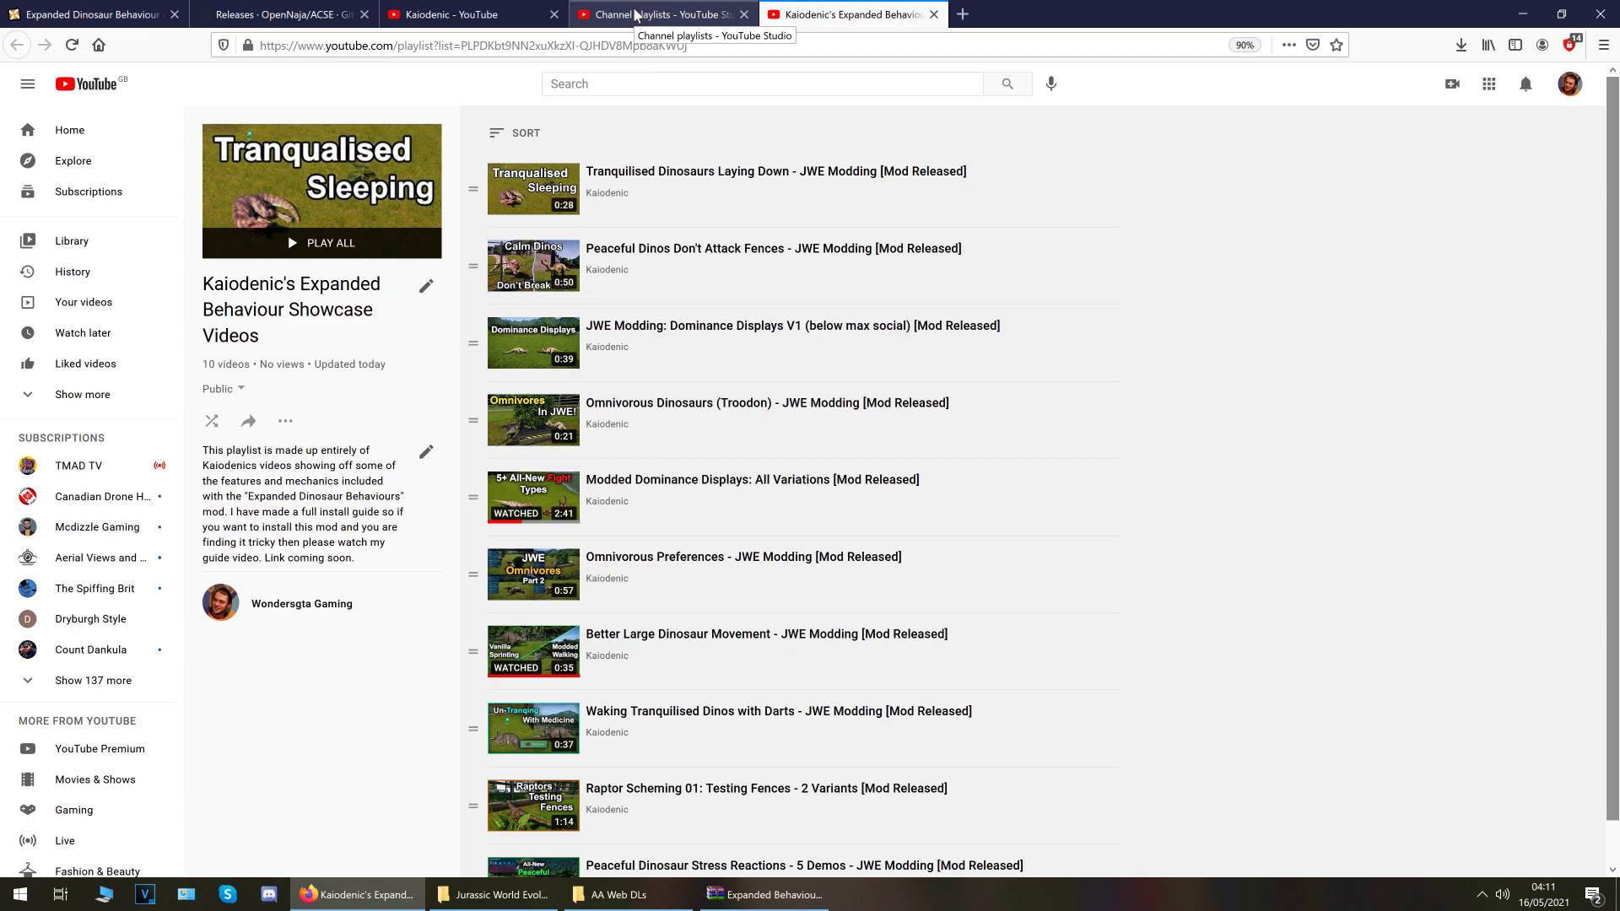
pyautogui.click(289, 6)
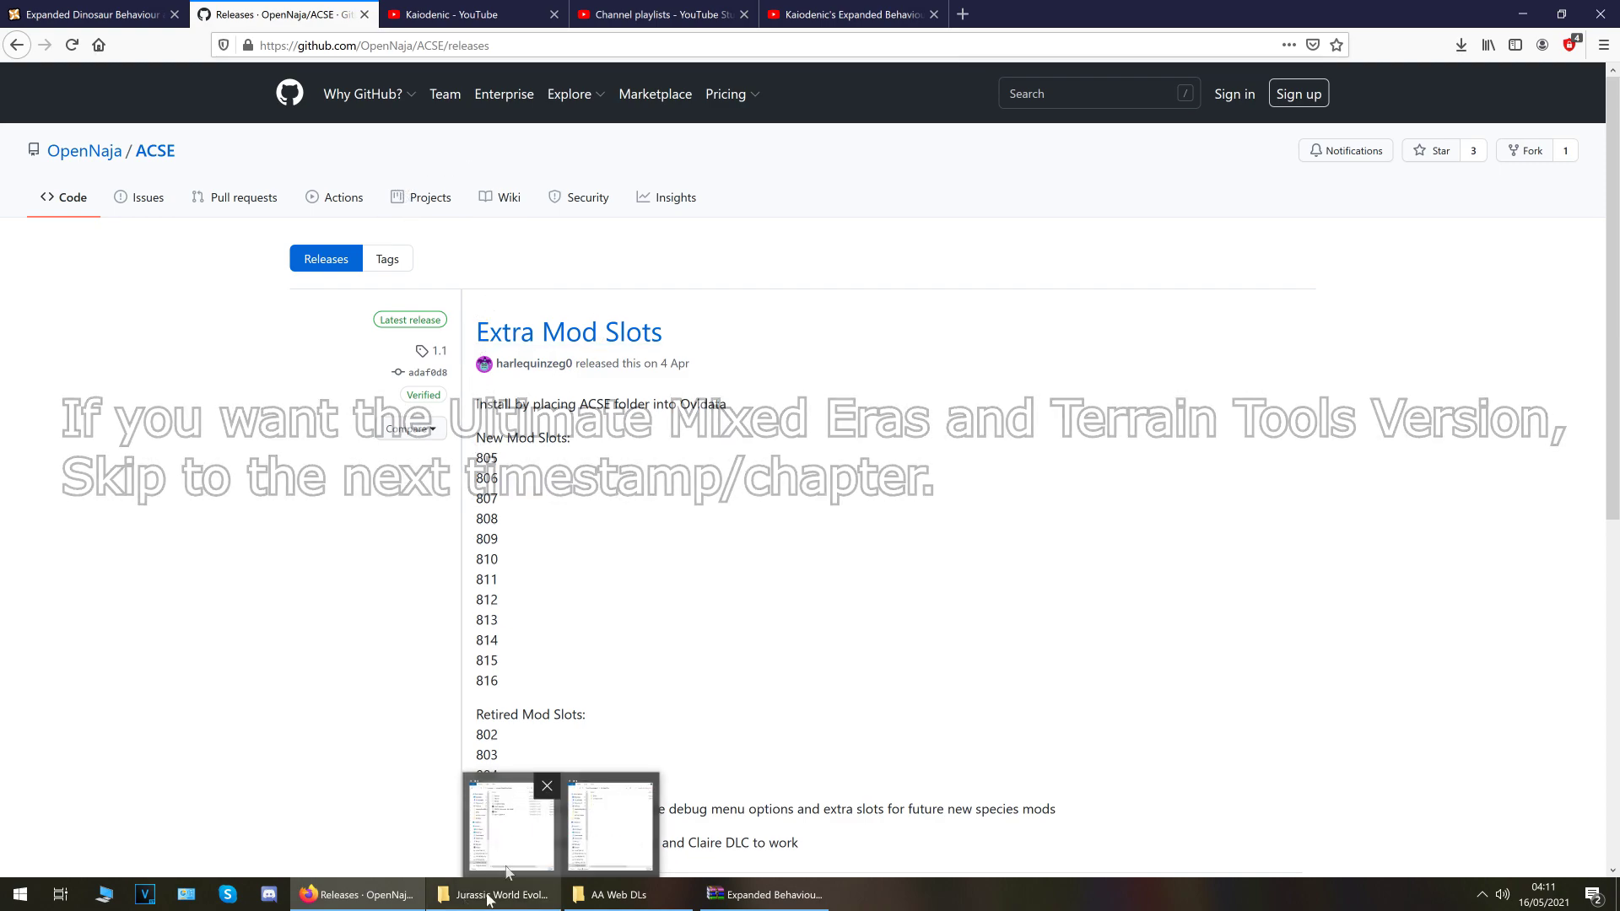
# Manually download the Pre-Injected Vanilla JWE Version from the Expanded Dinosaur Behaviour mod's files, using the slow download
pyautogui.click(93, 14)
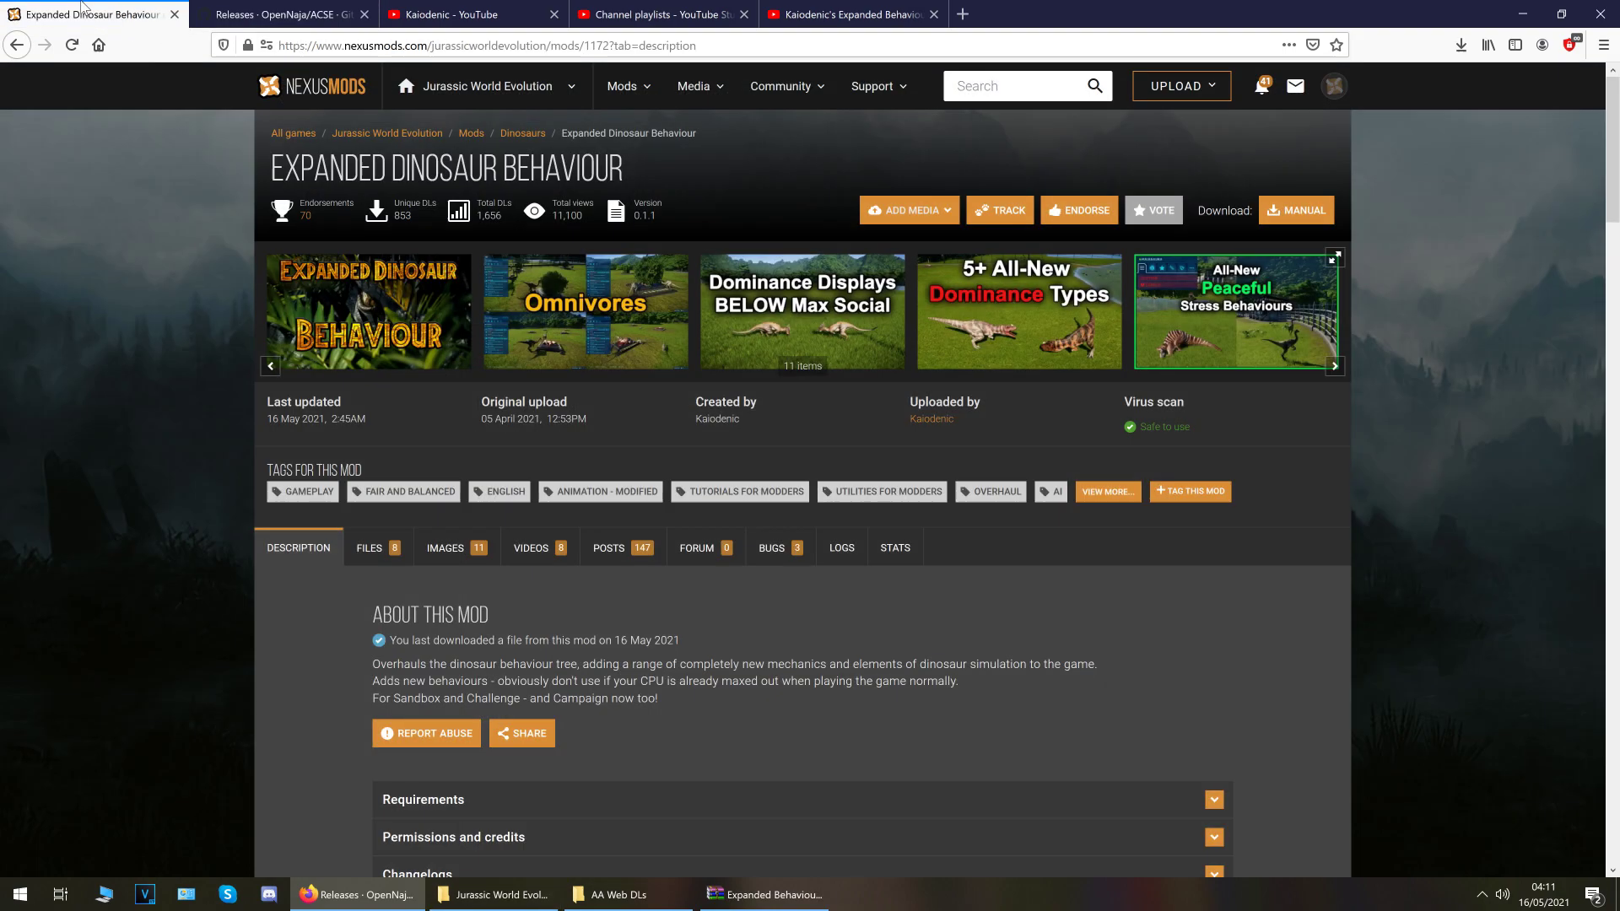
pyautogui.click(394, 548)
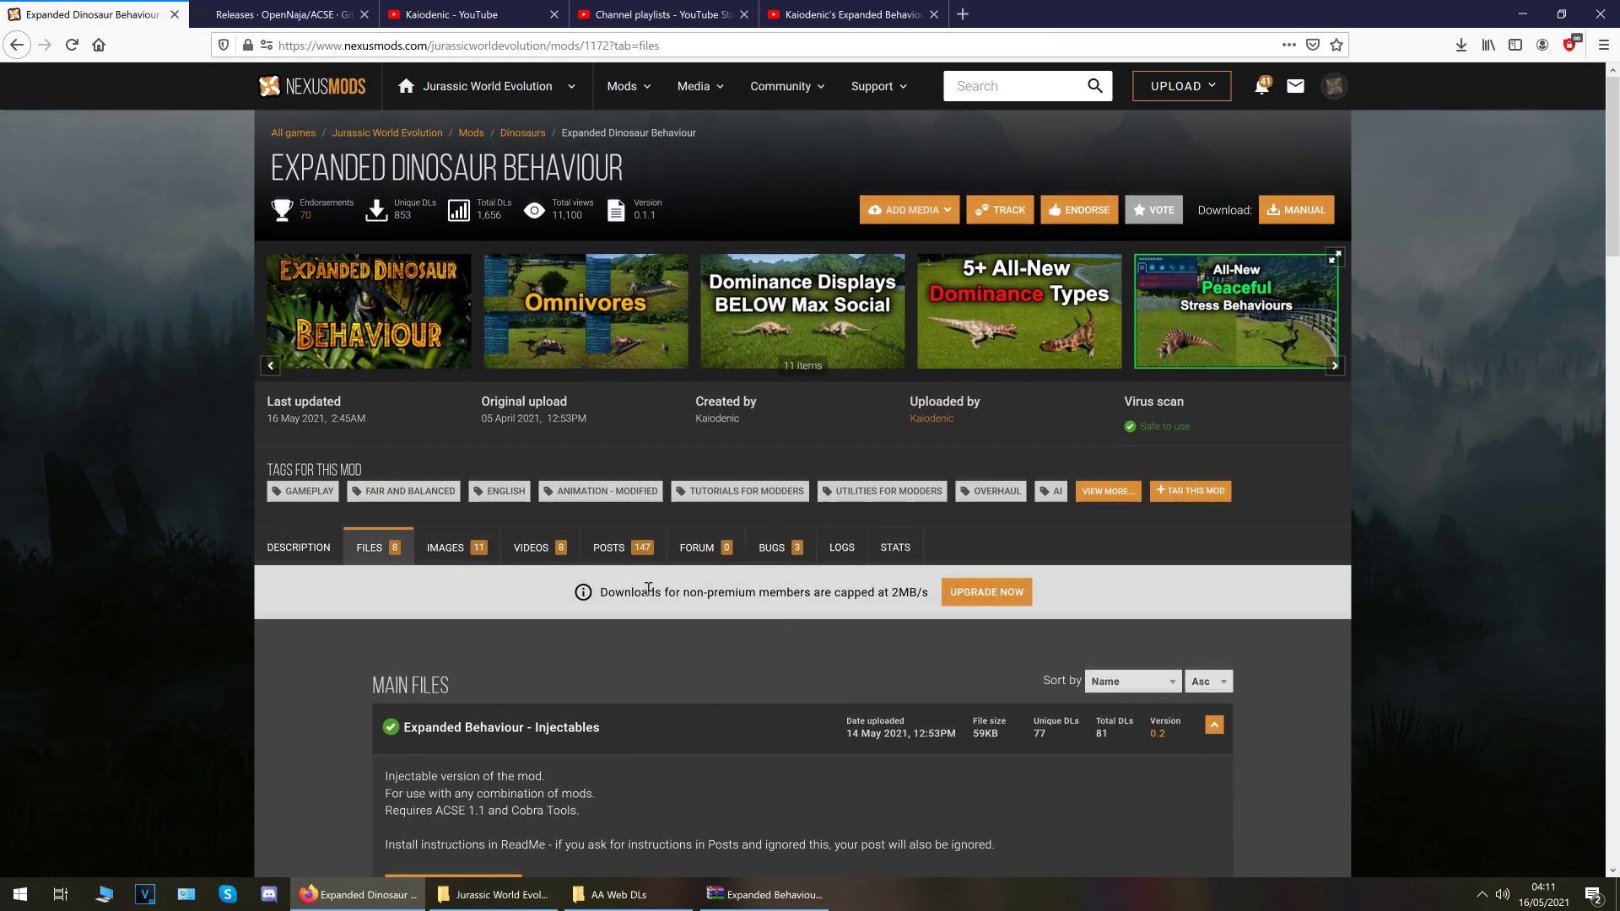
pyautogui.scroll(-15, 648, 588)
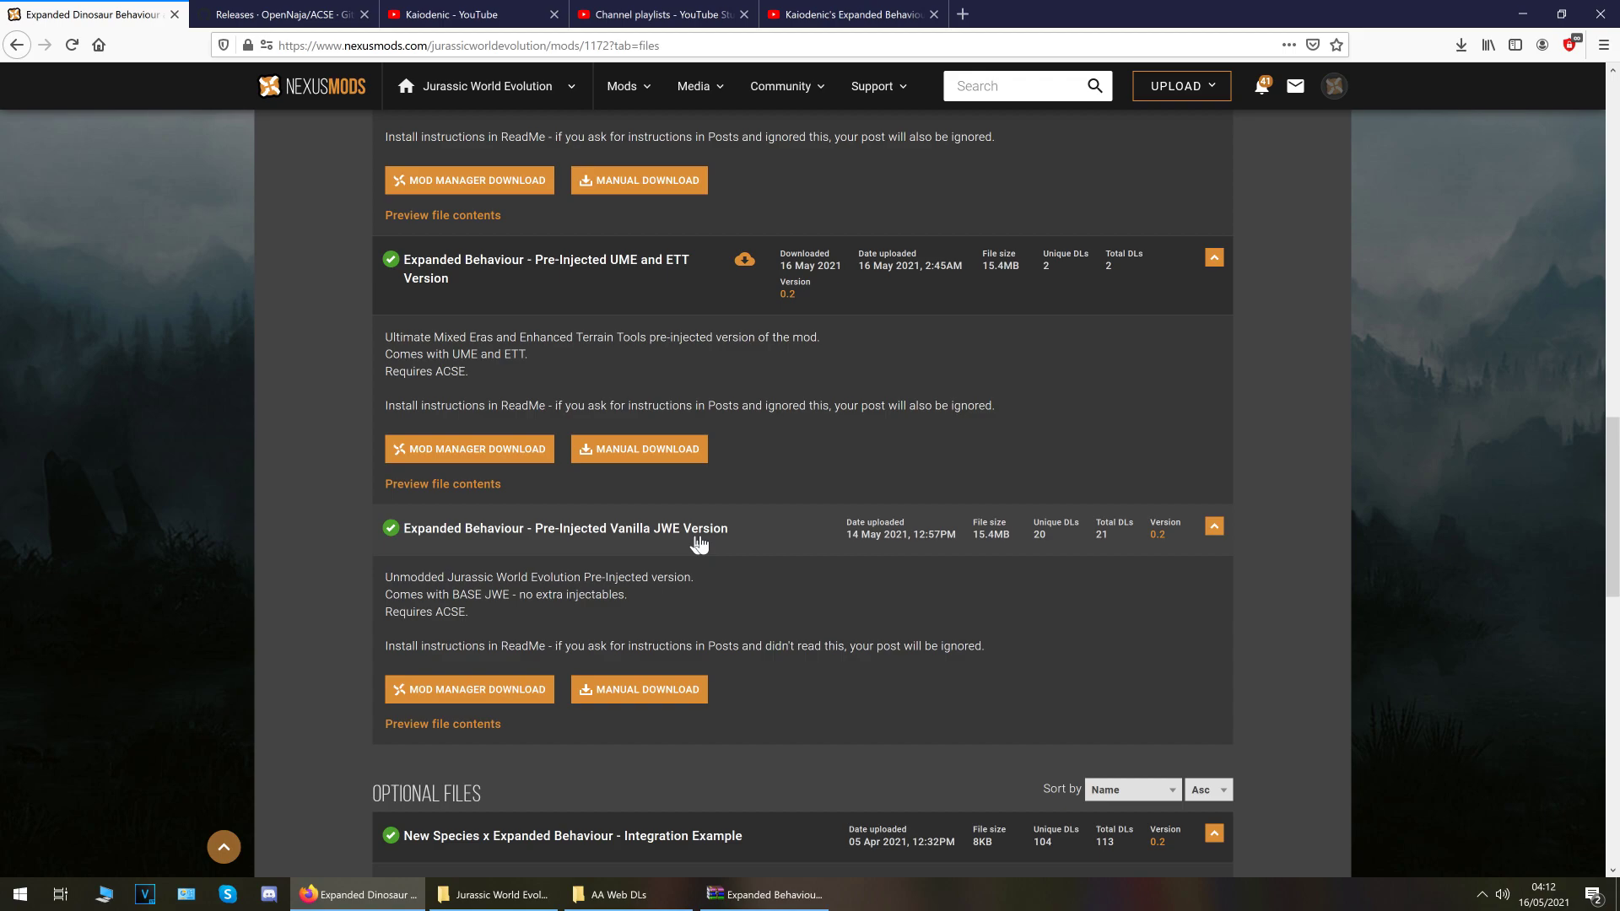
pyautogui.click(663, 690)
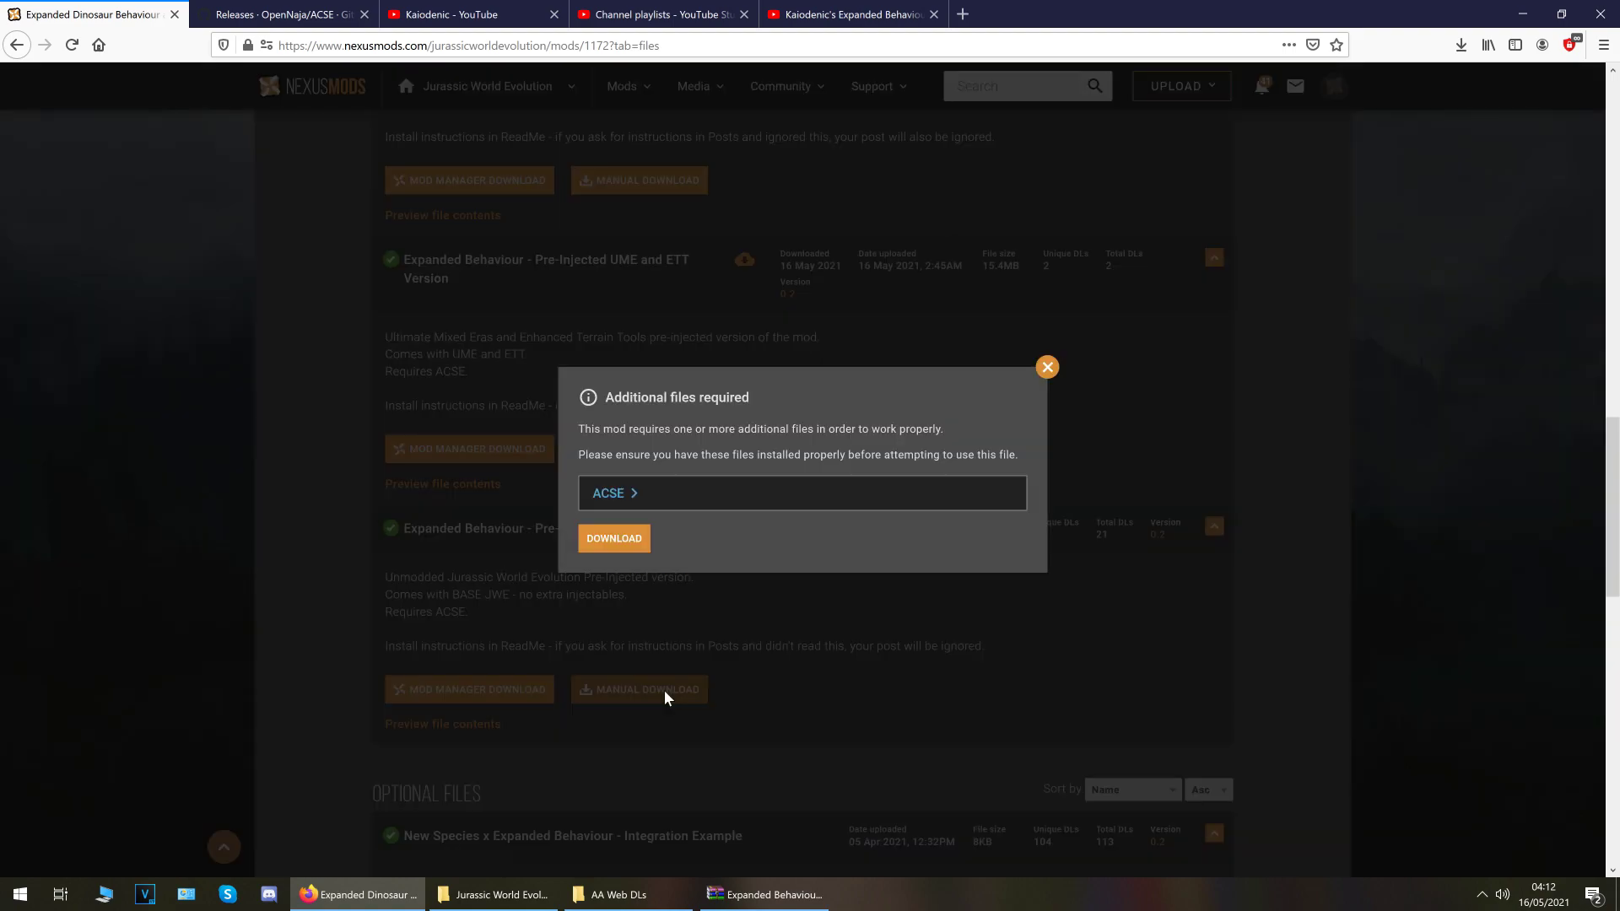
pyautogui.click(626, 540)
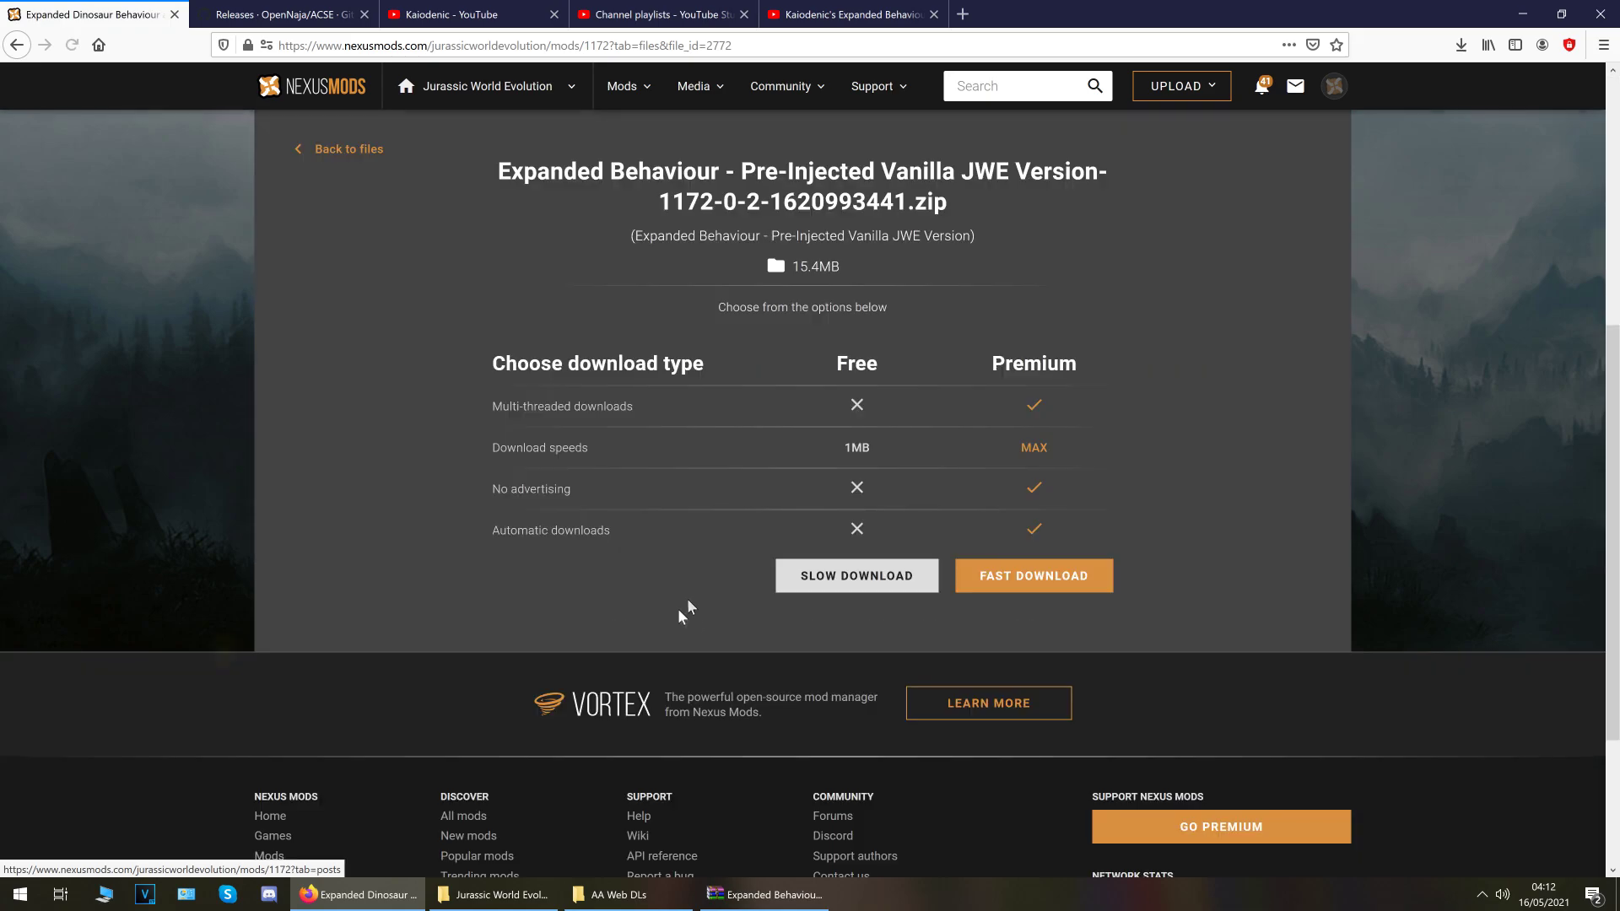
pyautogui.scroll(-4, 700, 616)
pyautogui.scroll(3, 711, 628)
pyautogui.click(835, 626)
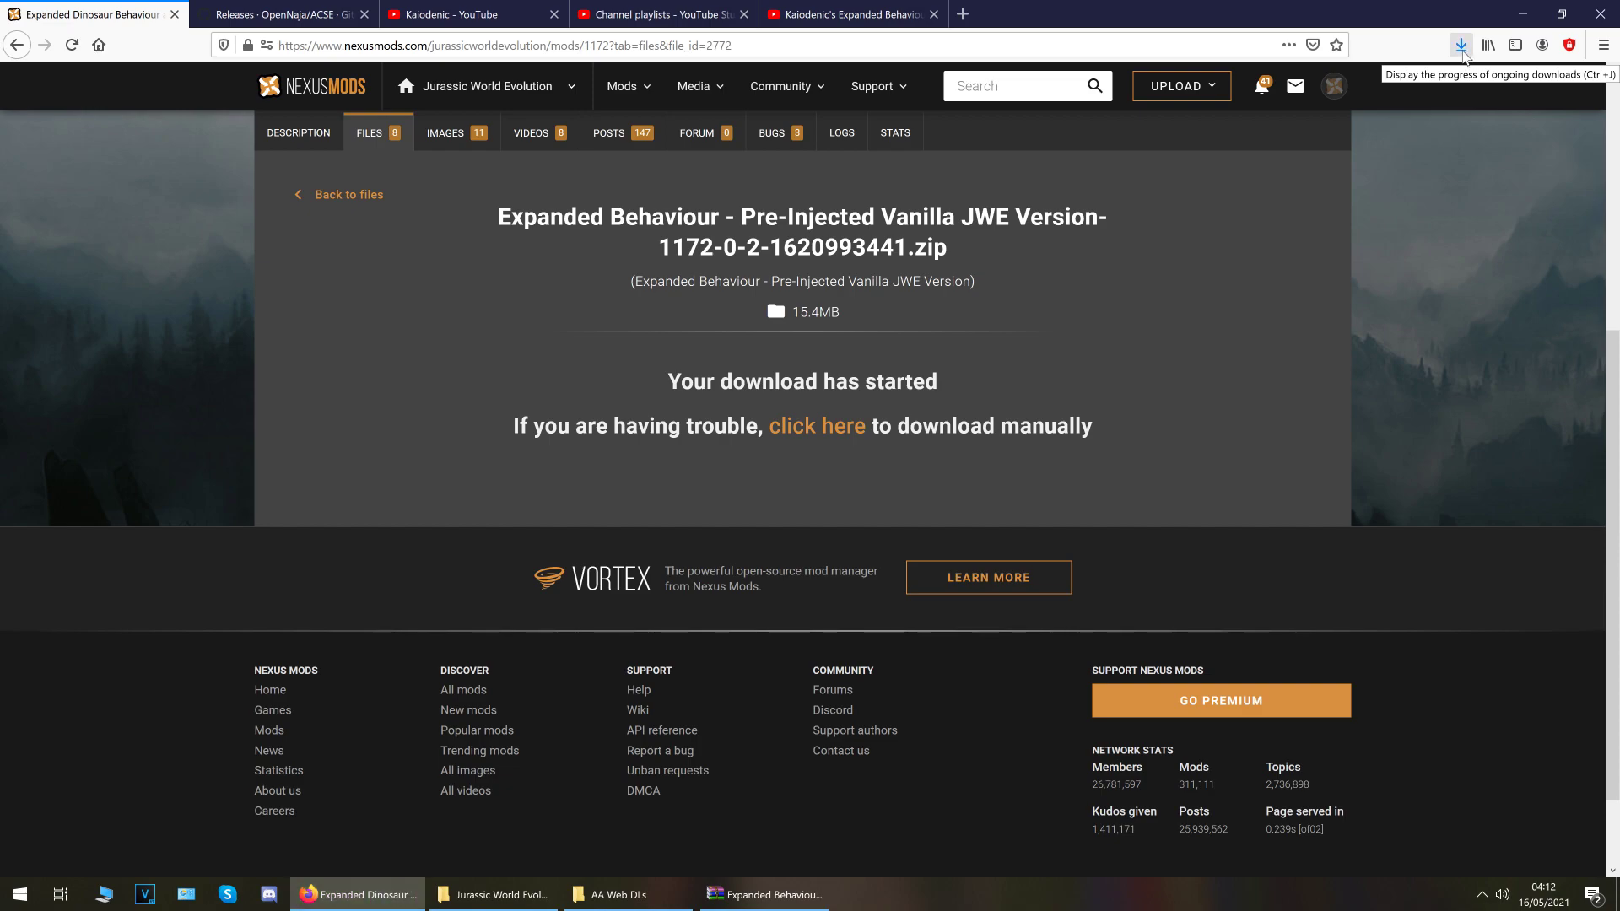
# Open the downloaded mod archive in WinRAR and read its "ReadMe - Install Instructions.txt" file
pyautogui.click(1464, 53)
pyautogui.click(1332, 85)
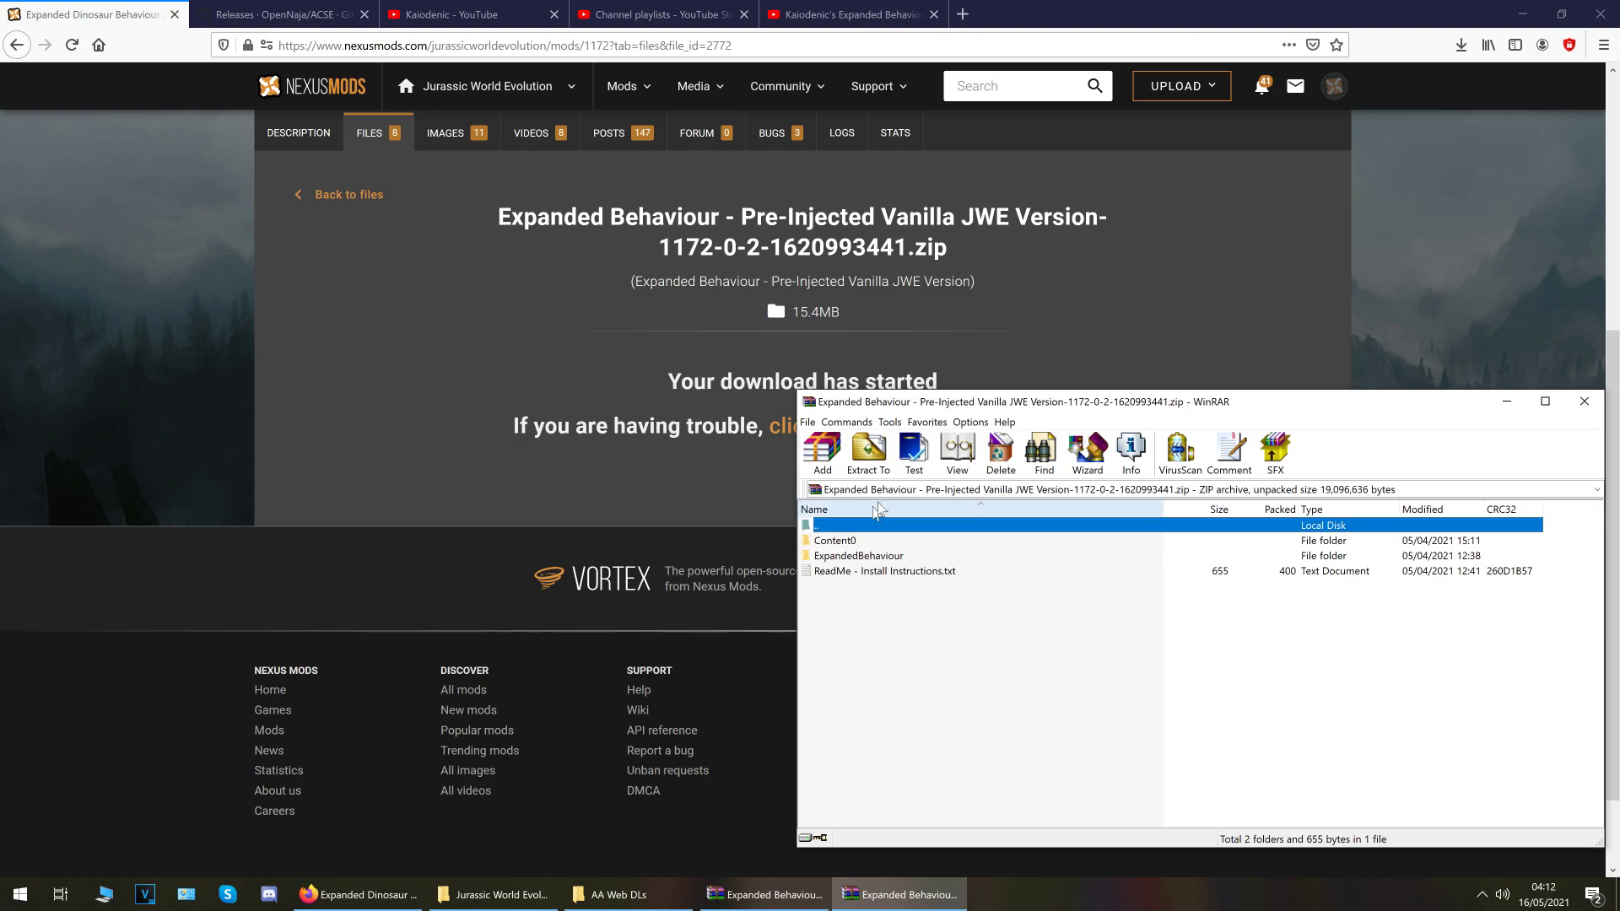
pyautogui.doubleClick(885, 571)
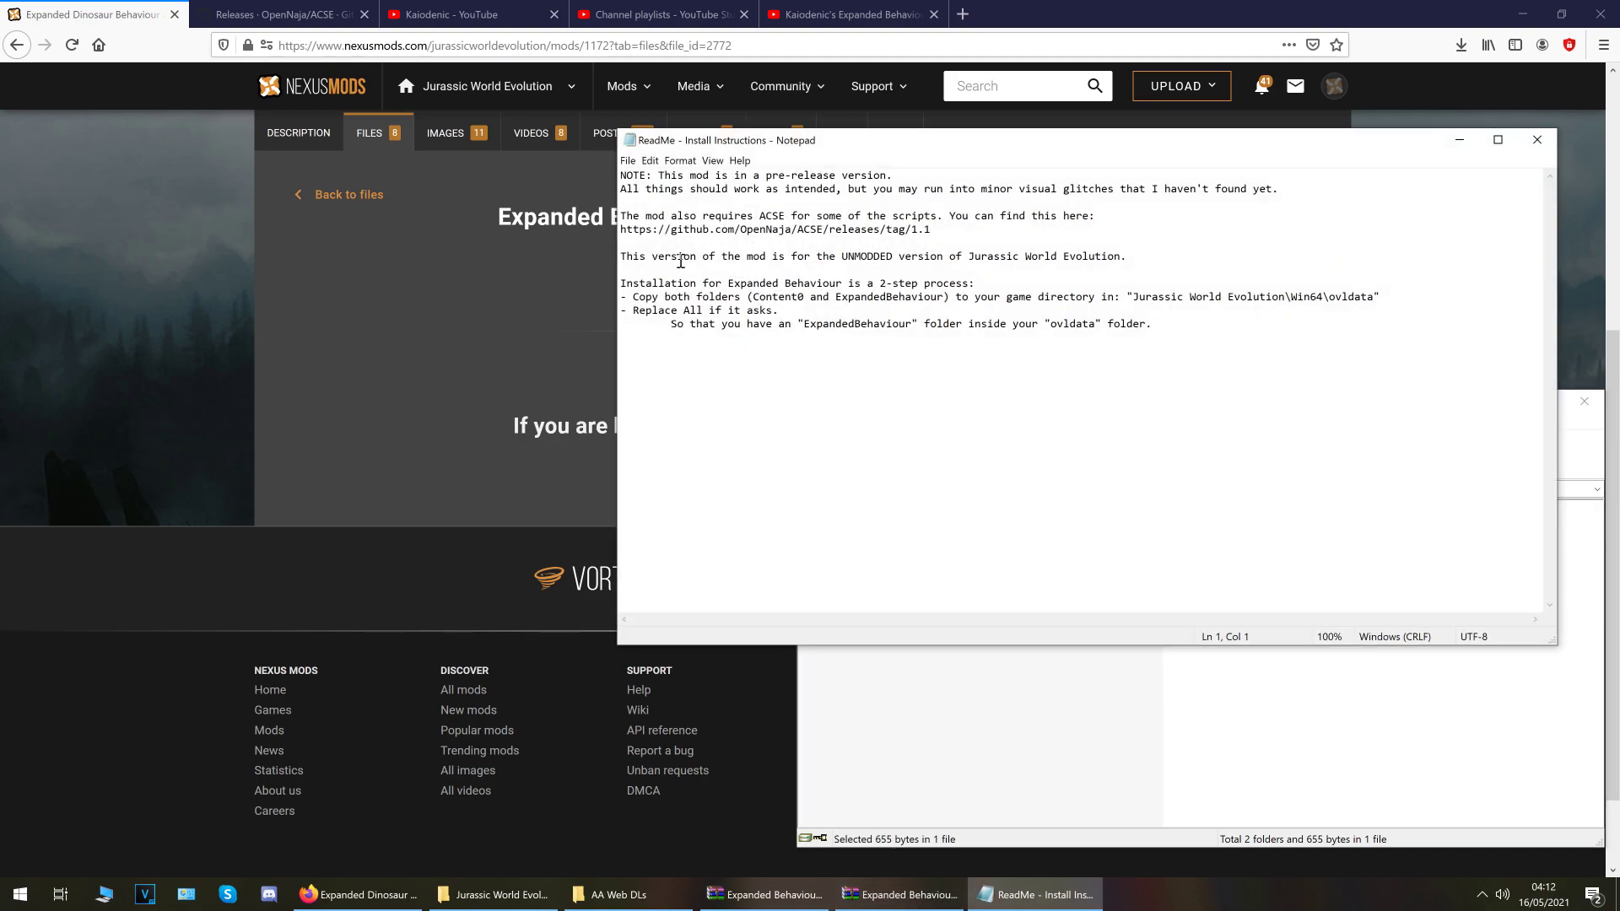
pyautogui.moveTo(844, 256); pyautogui.dragTo(894, 257)
pyautogui.click(824, 368)
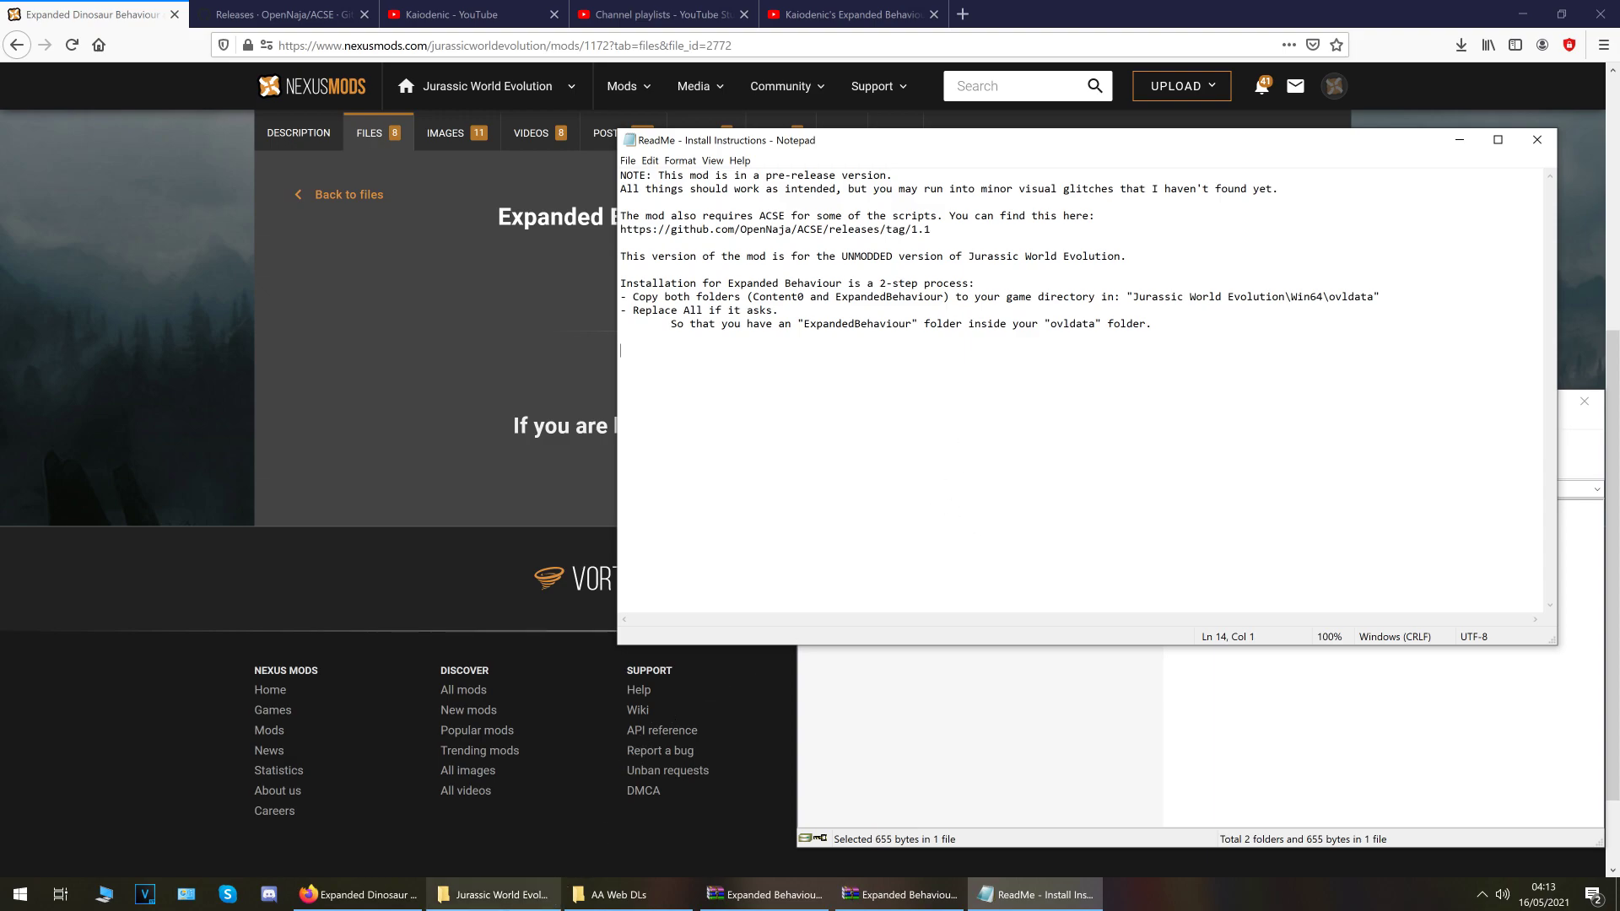
# Open the Win64\ovldata folder inside the Jurassic World Evolution game directory in File Explorer
pyautogui.click(493, 894)
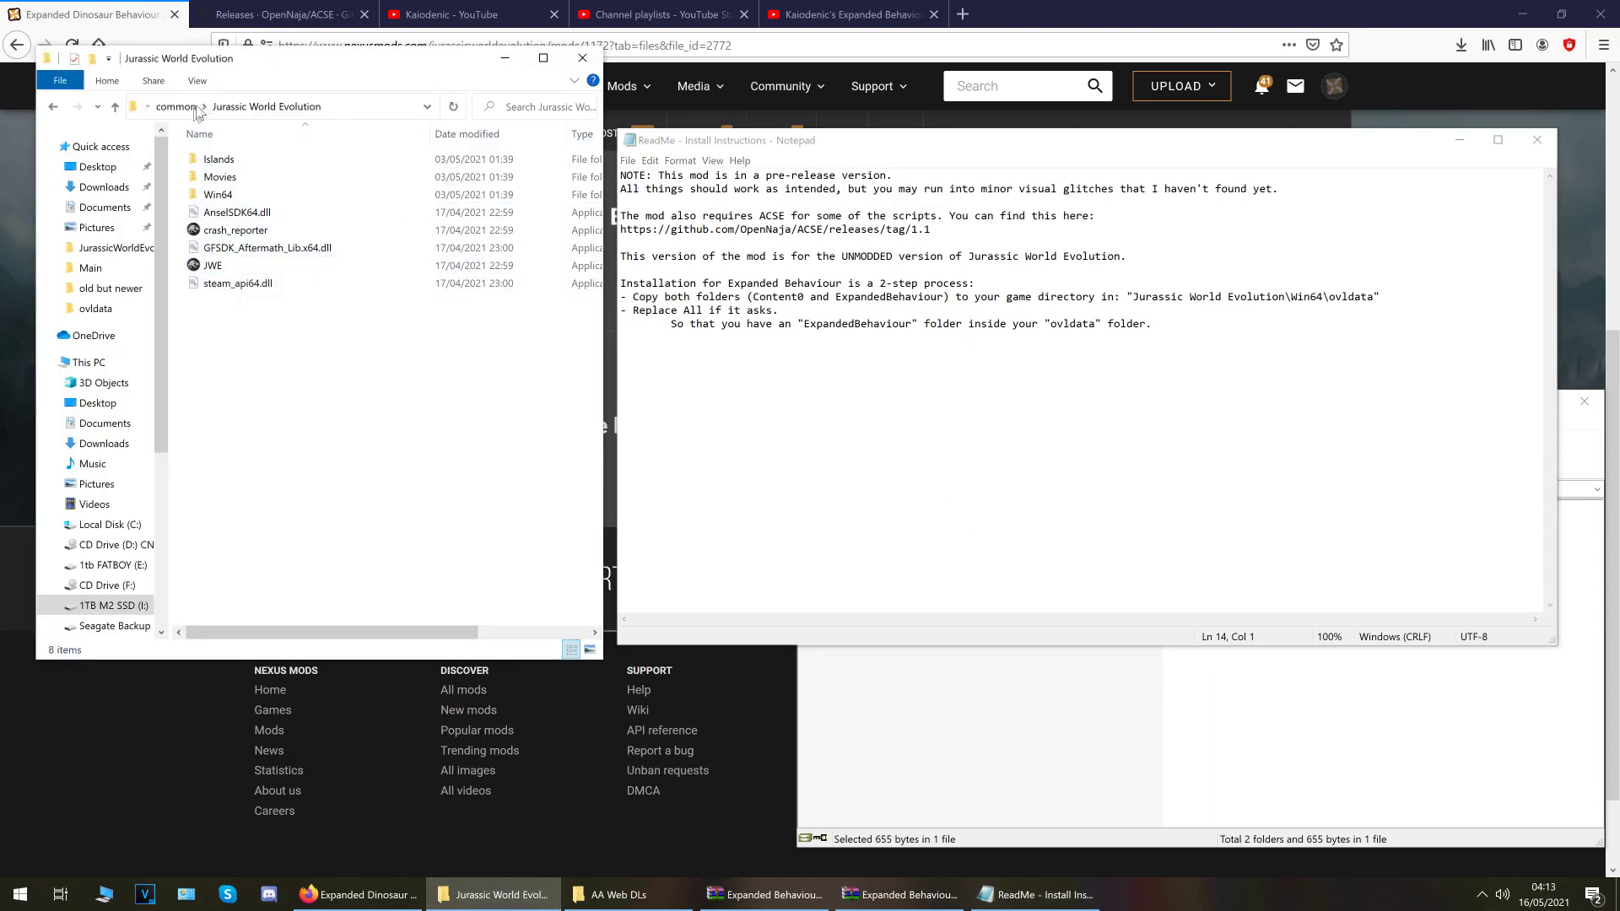
pyautogui.doubleClick(221, 195)
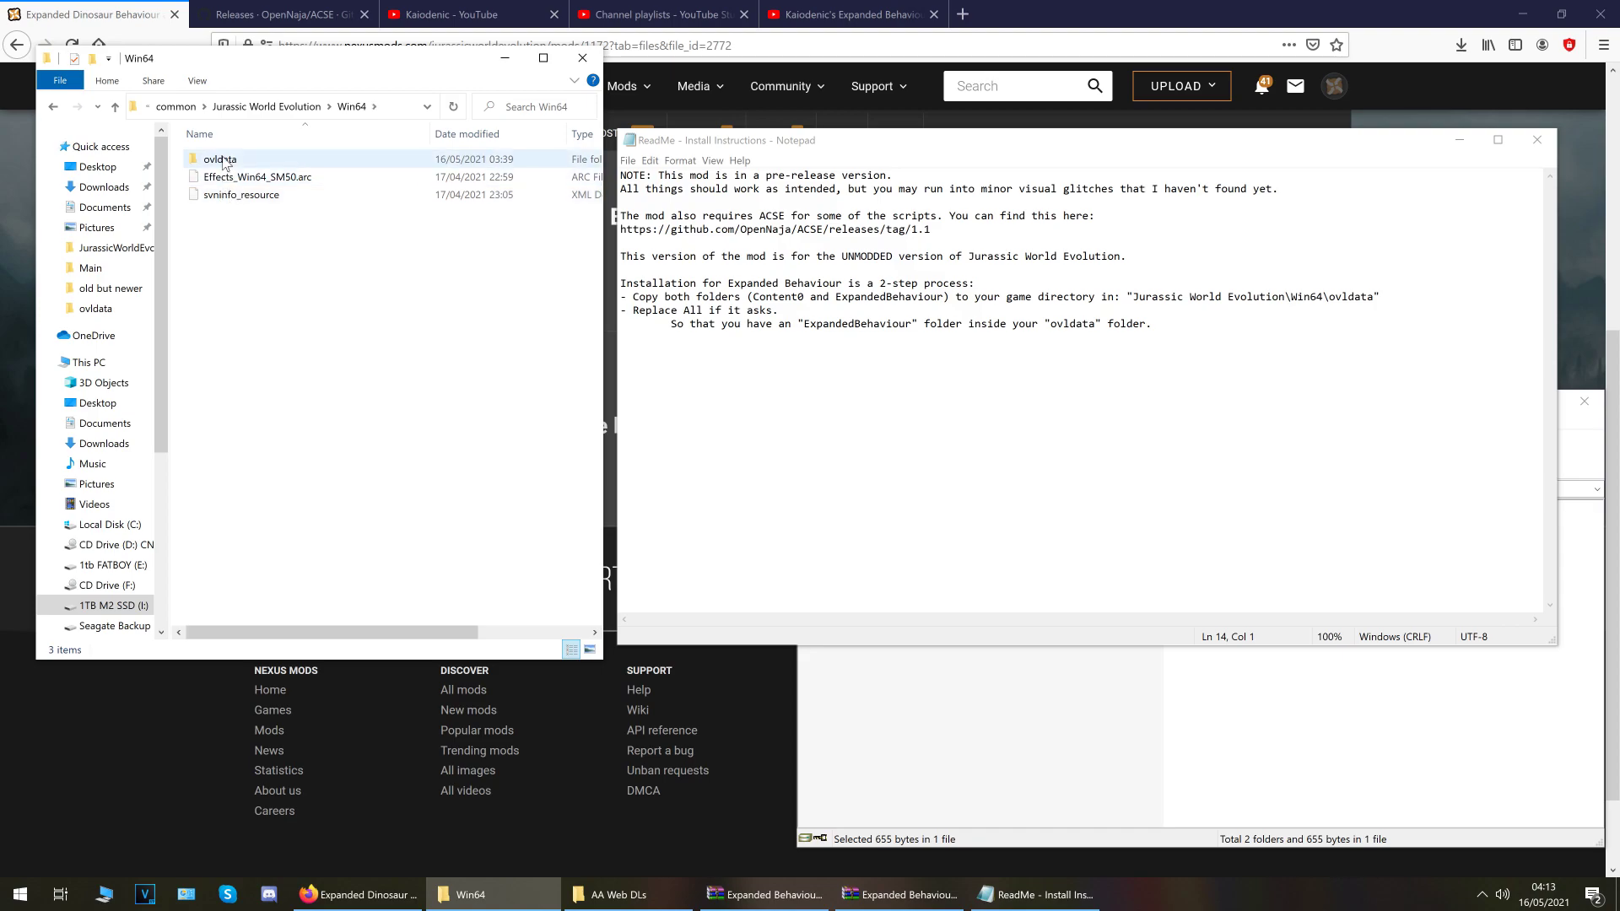
pyautogui.doubleClick(221, 159)
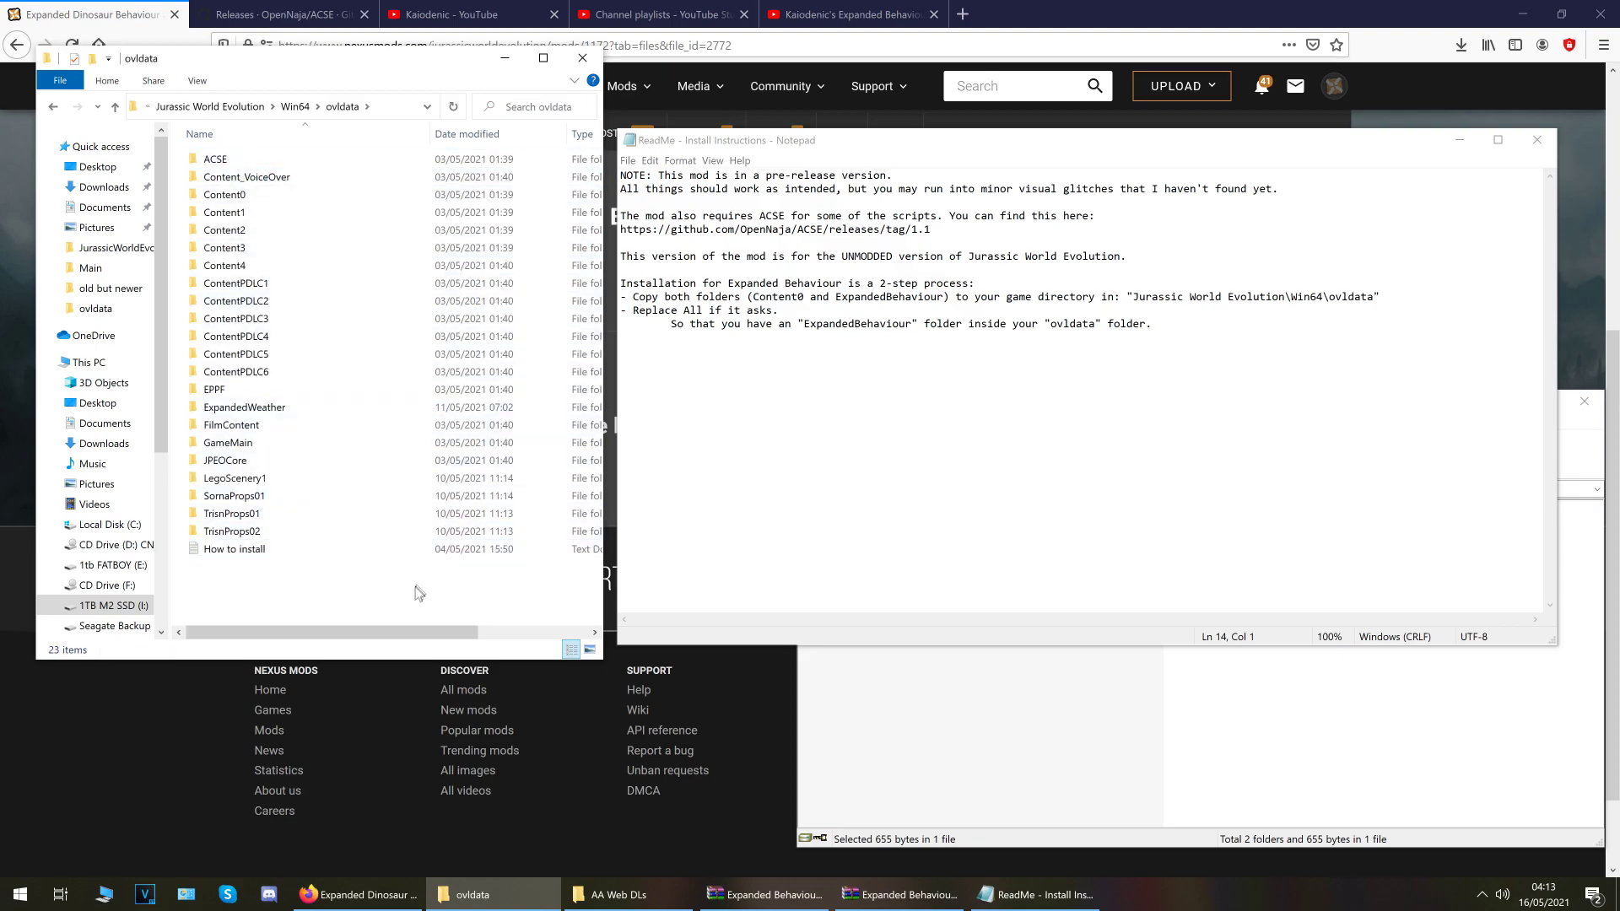
# Copy the Content0 and ExpandedBehaviour folders from the archive into the game's ovldata folder, replacing the existing files
pyautogui.click(843, 692)
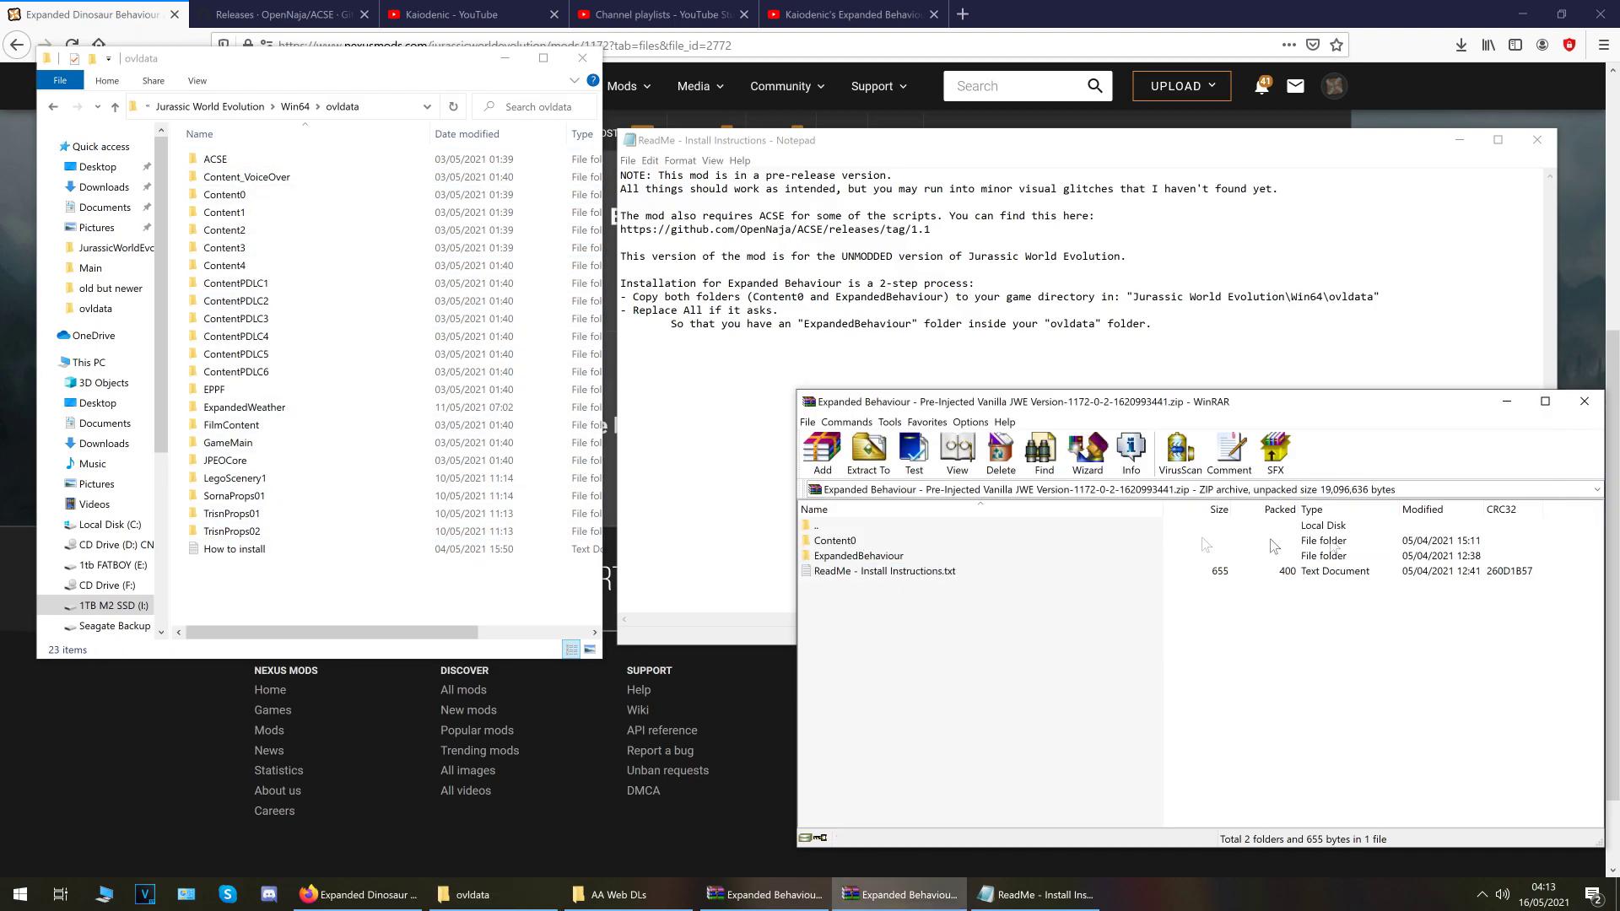
pyautogui.click(1455, 546)
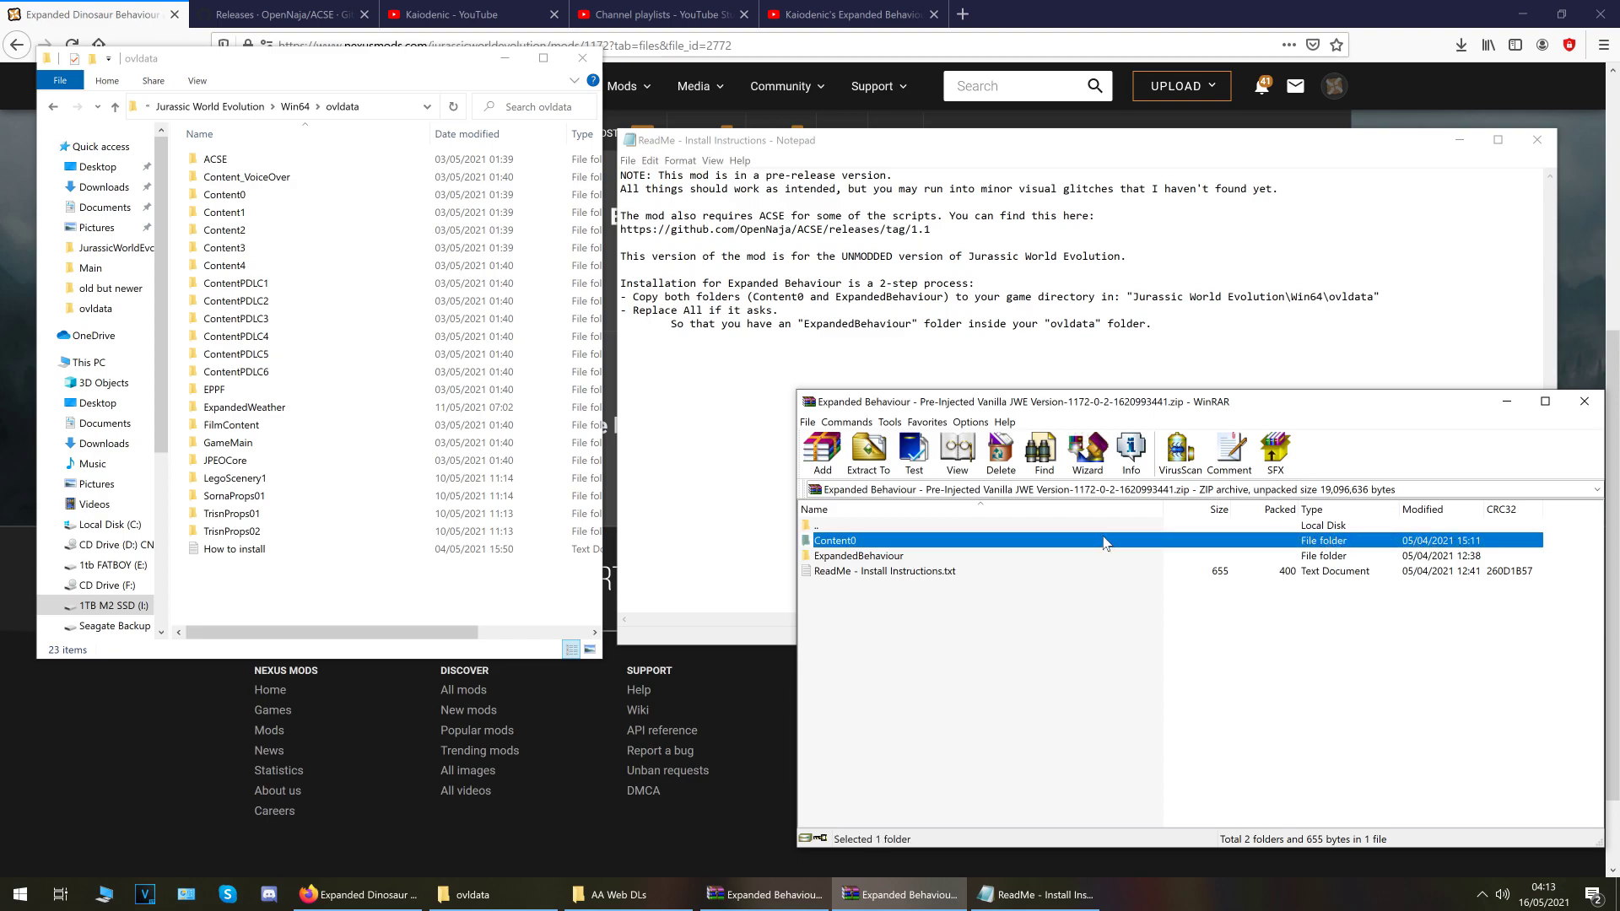
pyautogui.keyDown('shift'); pyautogui.click(920, 558); pyautogui.keyUp('shift')
pyautogui.moveTo(877, 561); pyautogui.dragTo(373, 581)
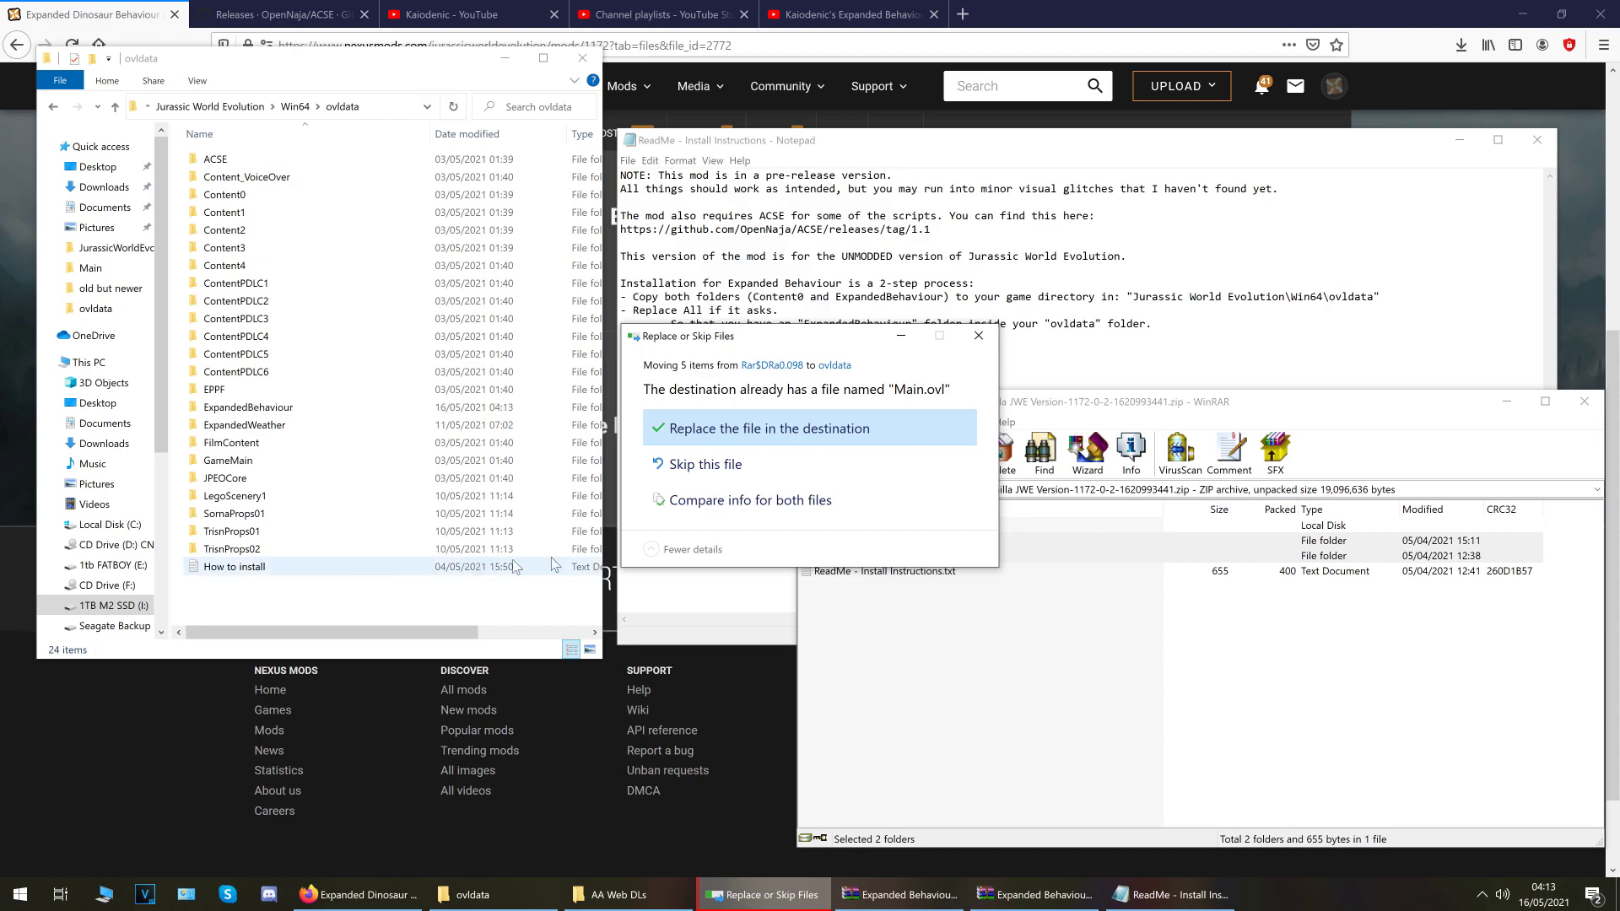
pyautogui.click(715, 431)
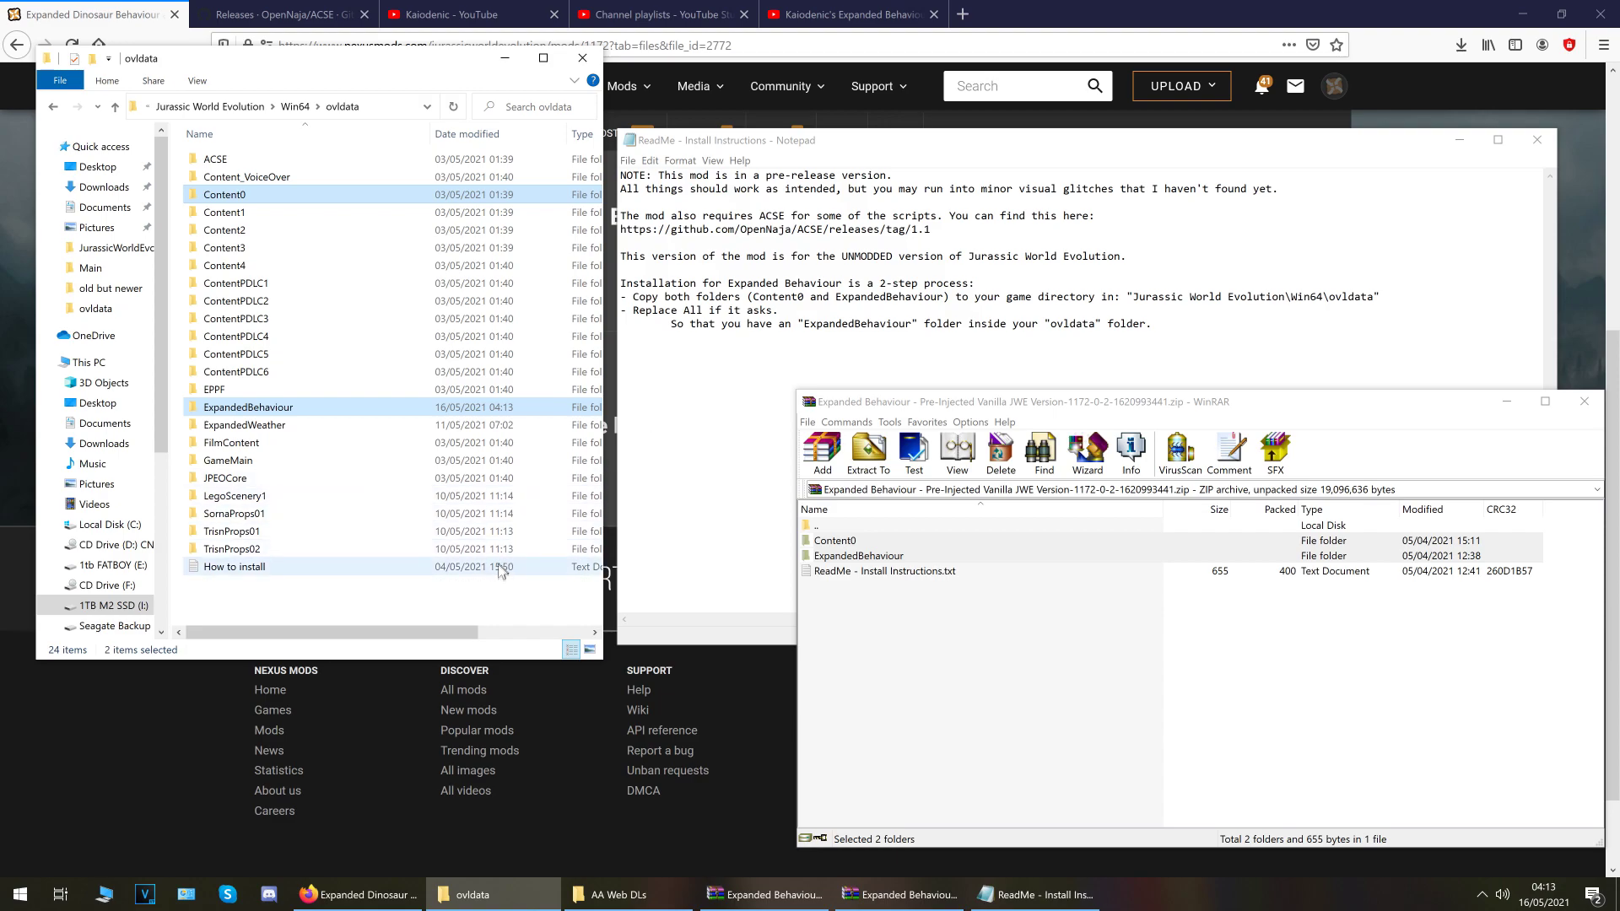
pyautogui.click(493, 592)
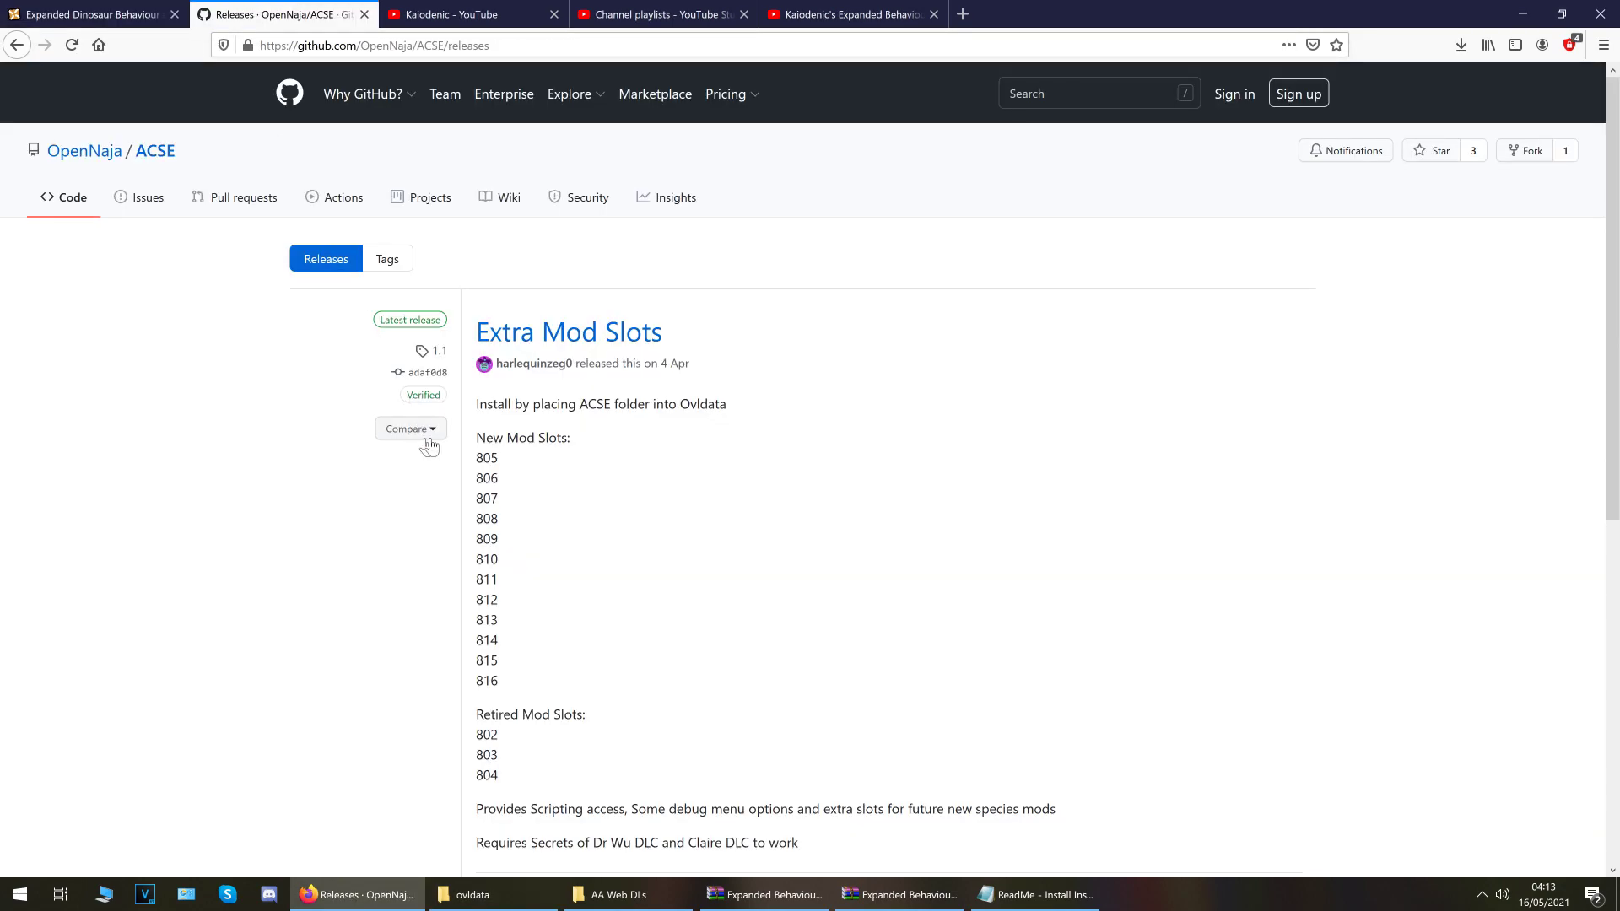
# Download ACSE-1.1.zip from the latest release's assets on the OpenNaja/ACSE GitHub releases page
pyautogui.scroll(-5, 501, 453)
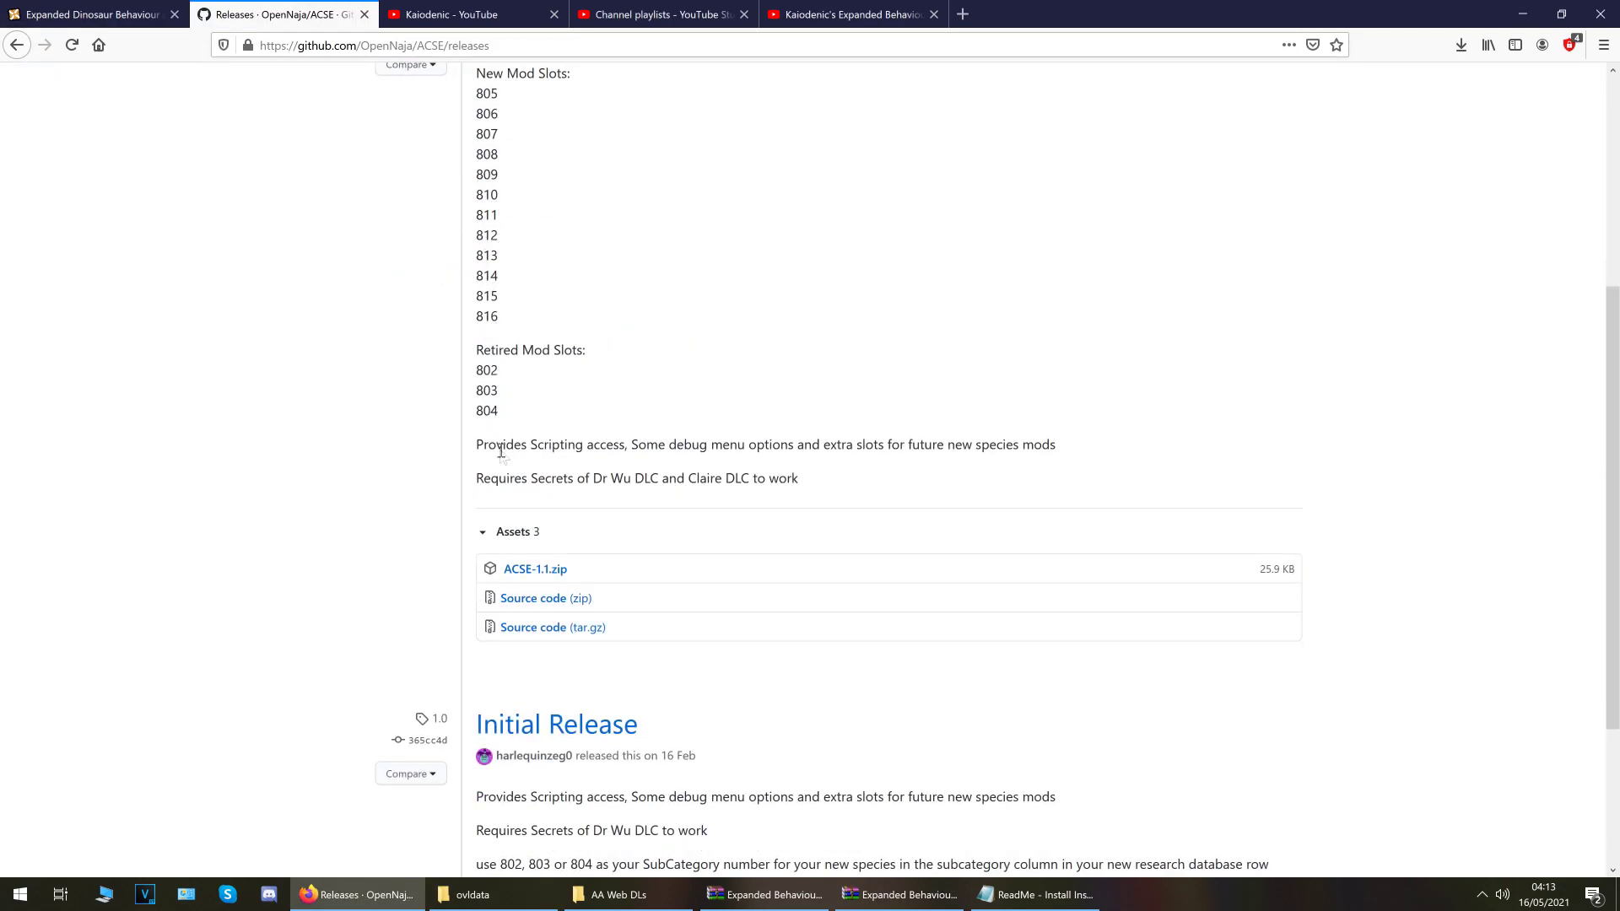
pyautogui.click(543, 574)
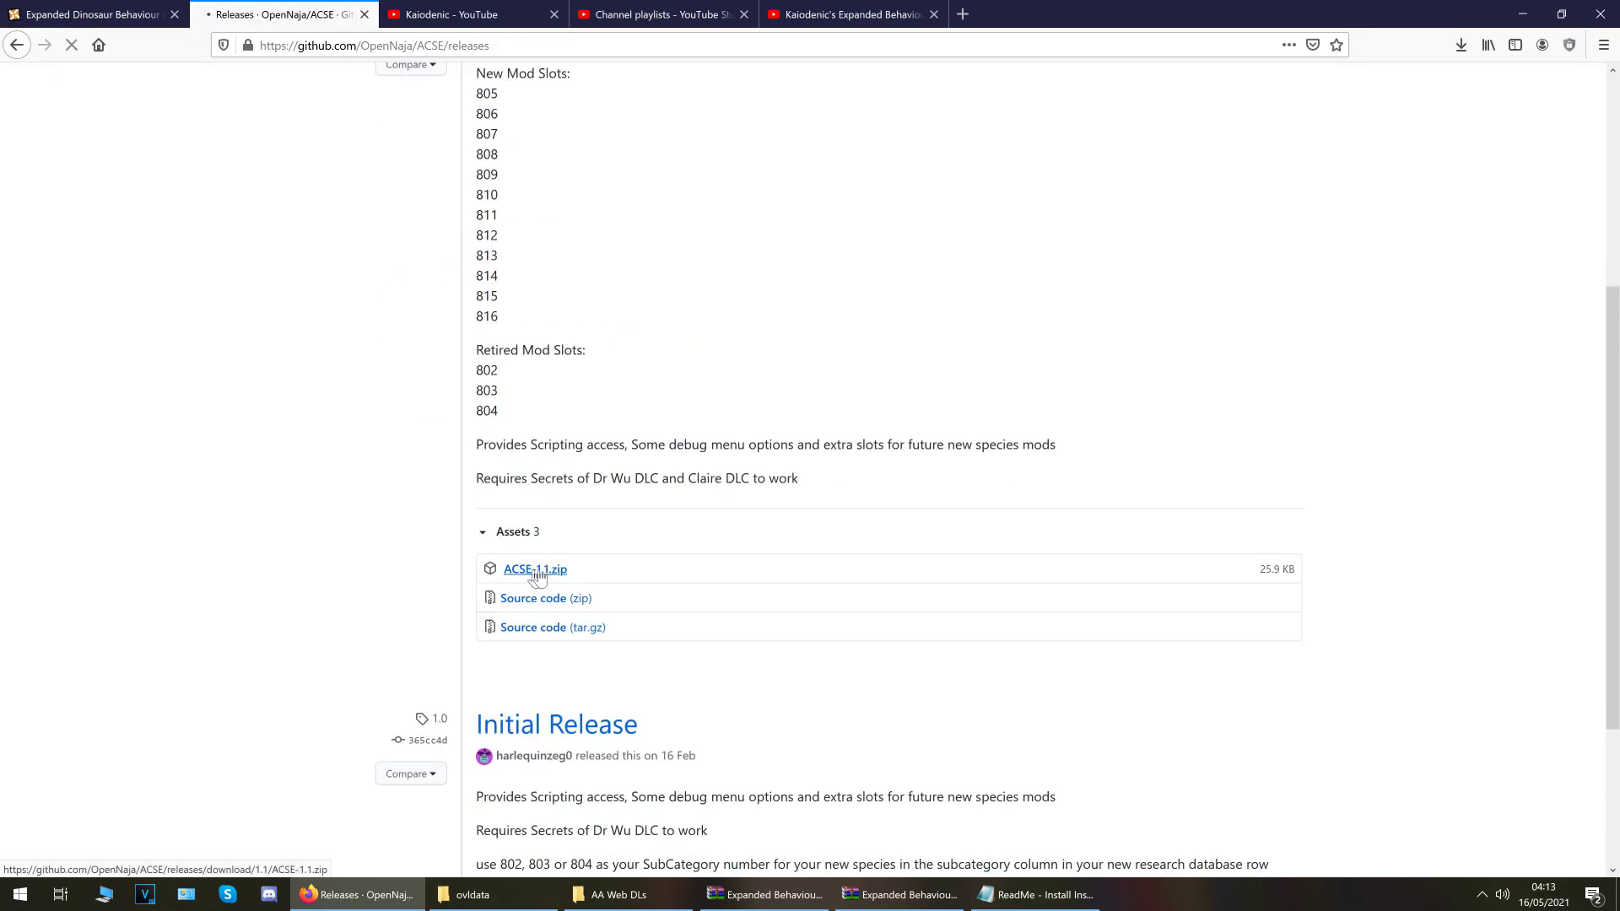
# Open the downloaded ACSE-1.1.zip archive and delete the existing ACSE folder from the game's ovldata folder
pyautogui.click(1458, 45)
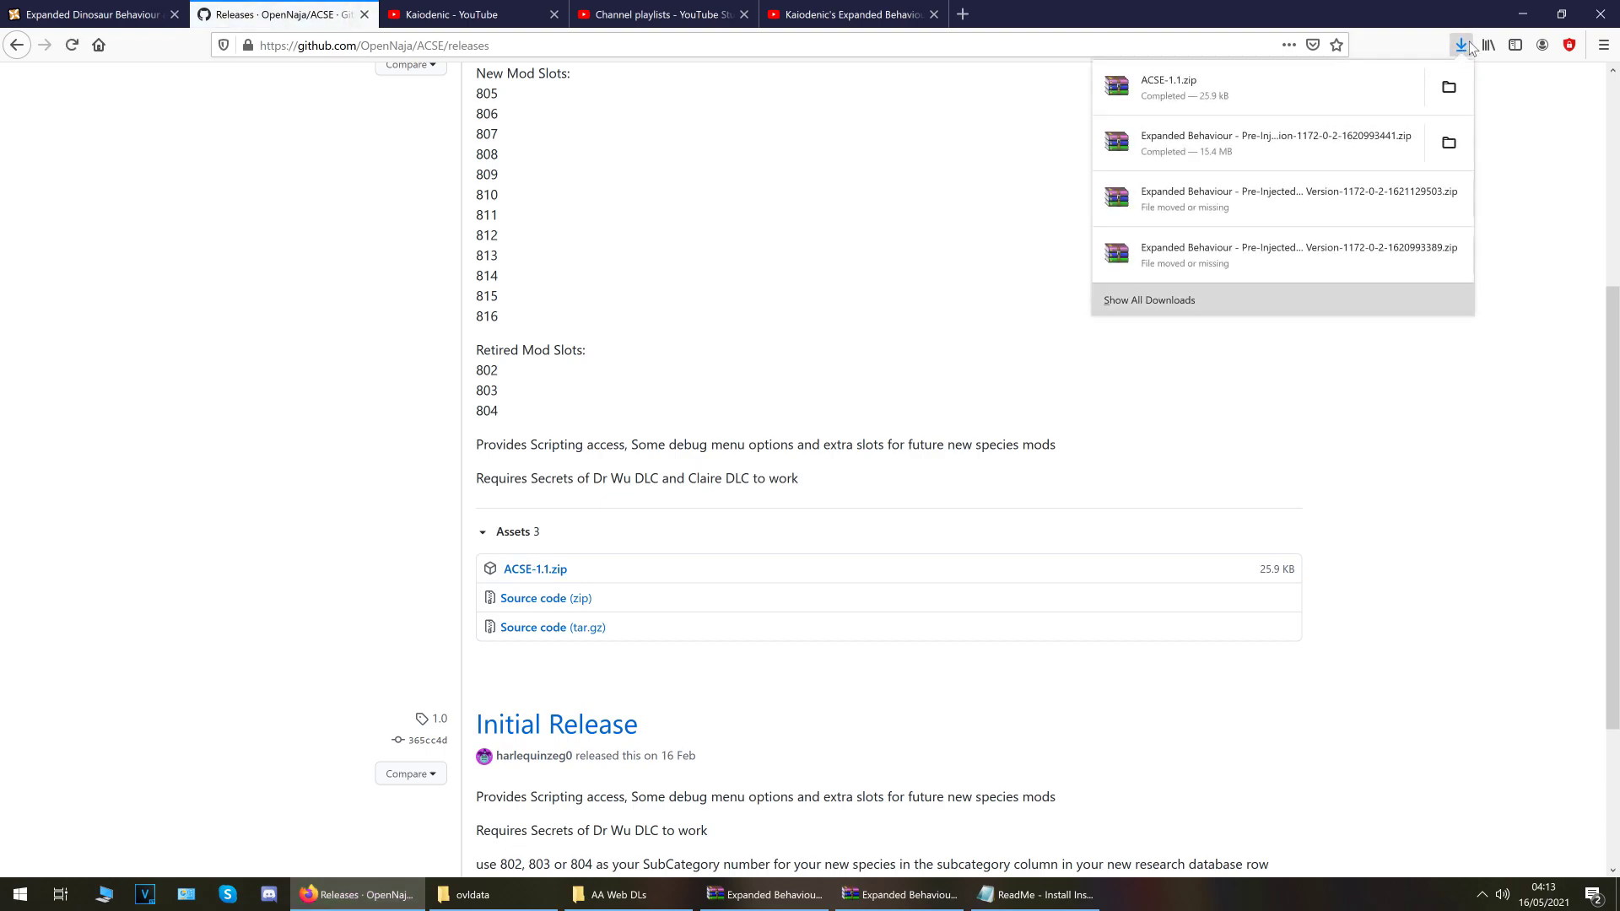
pyautogui.click(1357, 81)
pyautogui.click(496, 896)
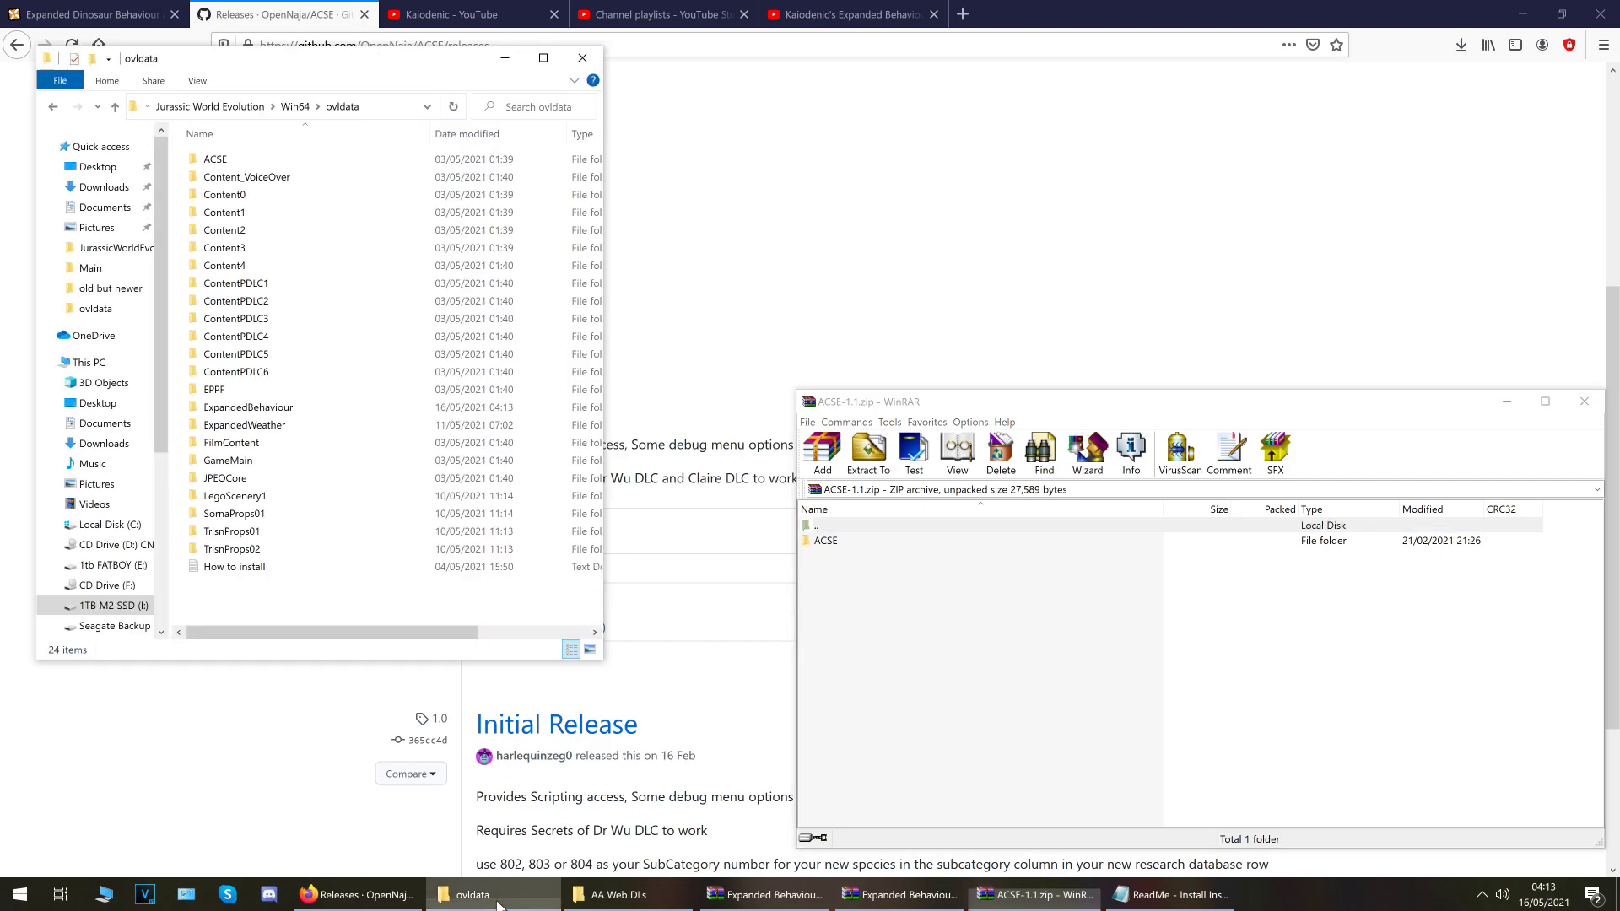
pyautogui.rightClick(218, 160)
pyautogui.click(296, 589)
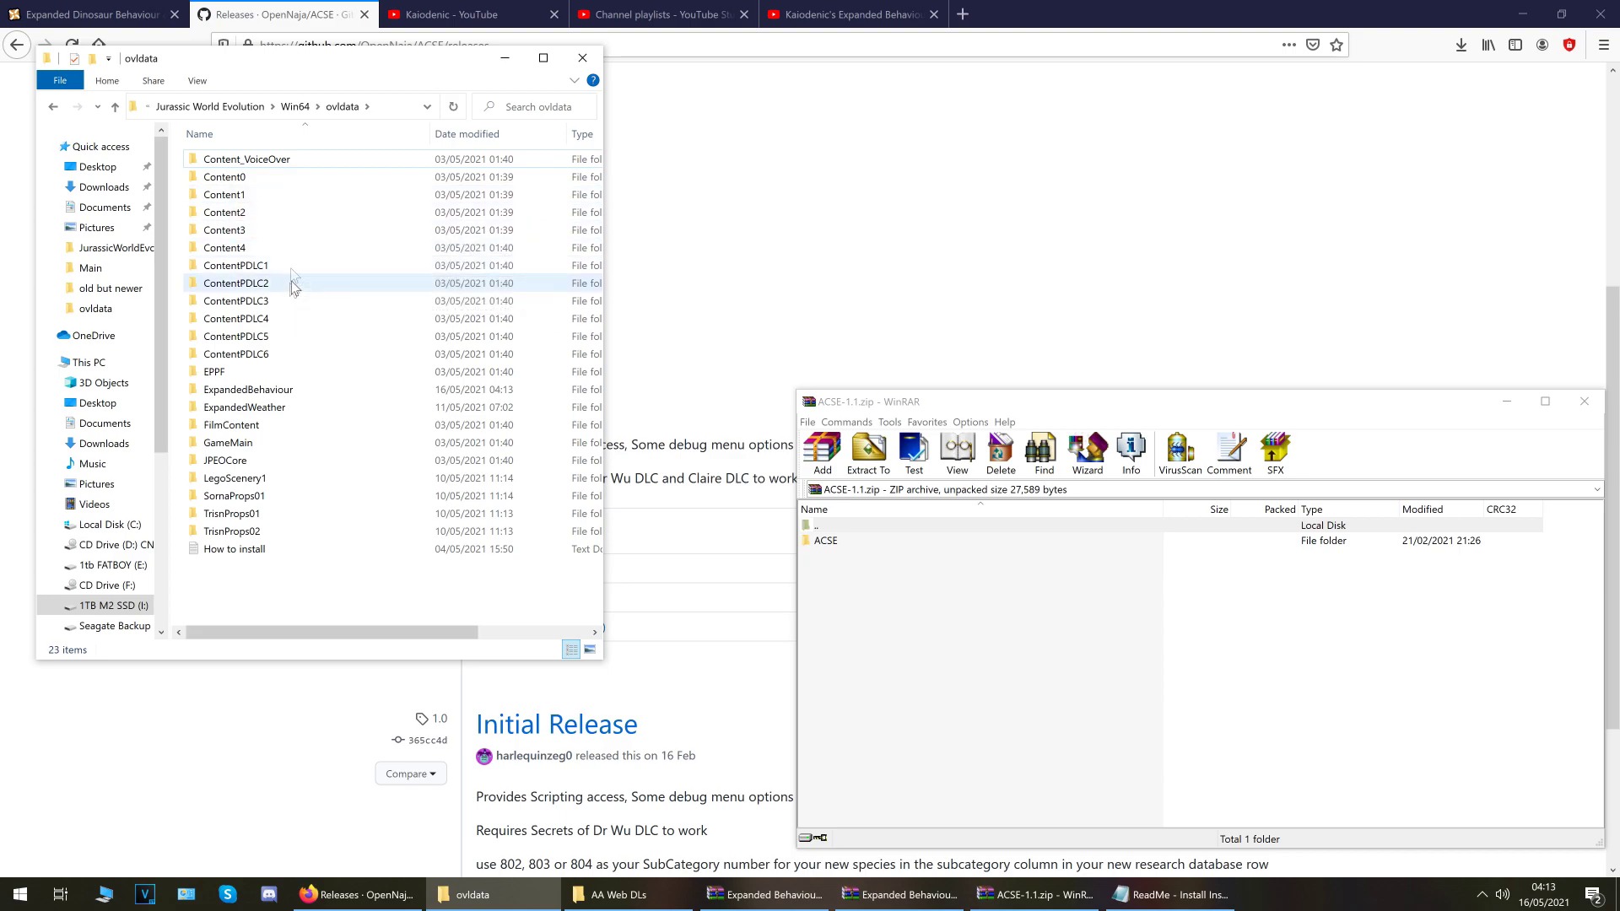
# Copy the ACSE folder from the ACSE-1.1.zip archive into the game's ovldata folder and close the archive
pyautogui.click(843, 574)
pyautogui.moveTo(839, 544); pyautogui.dragTo(327, 589)
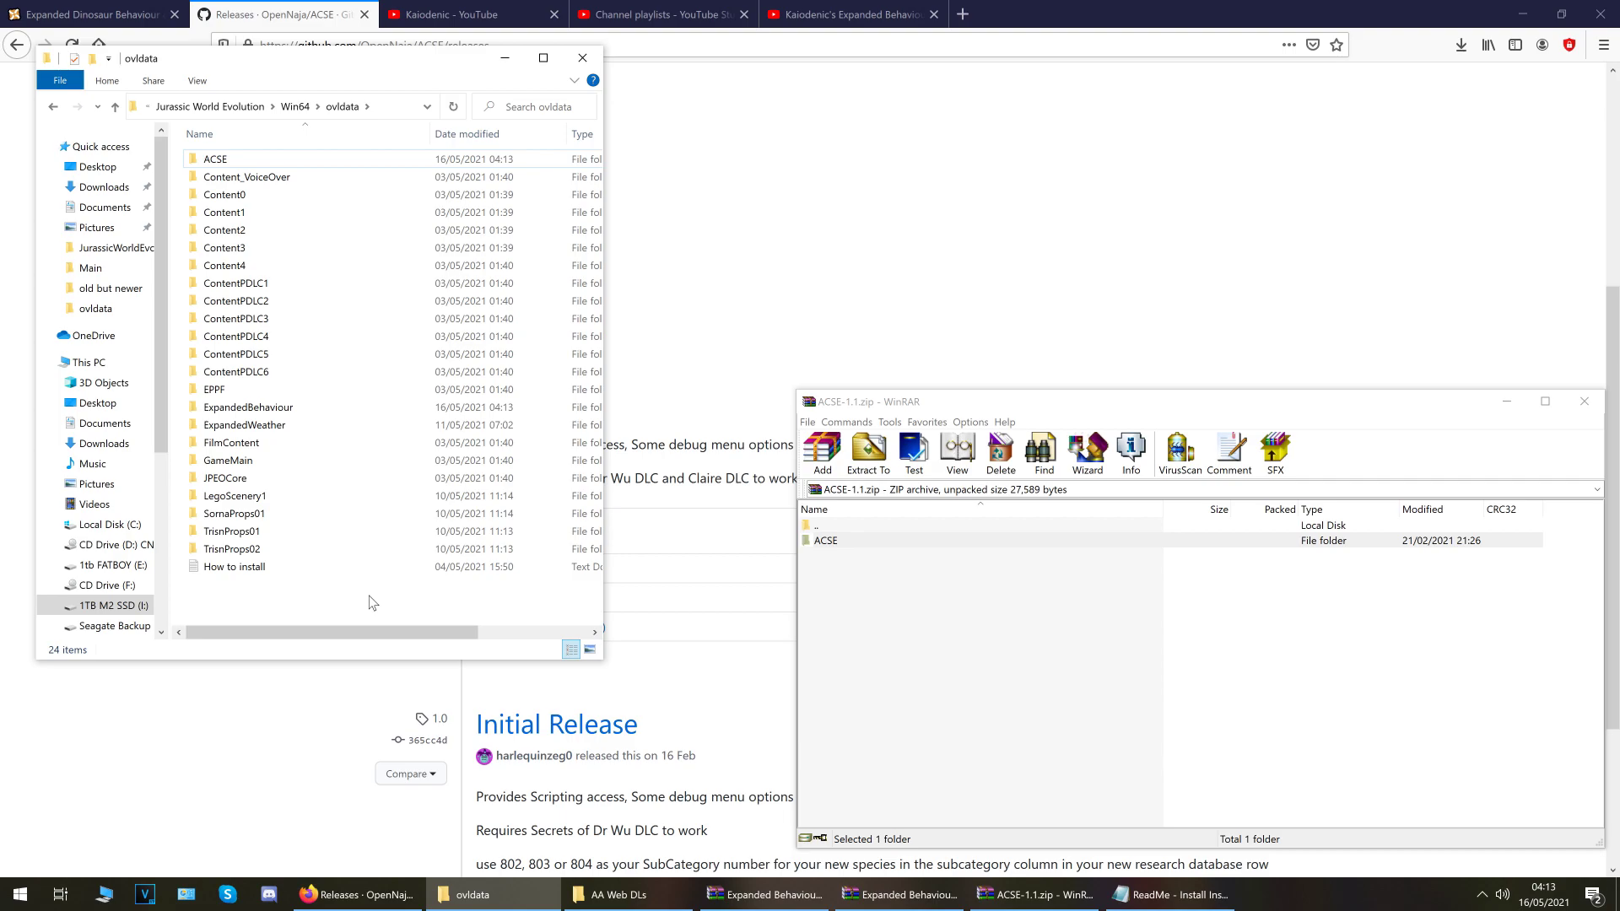
pyautogui.click(1584, 403)
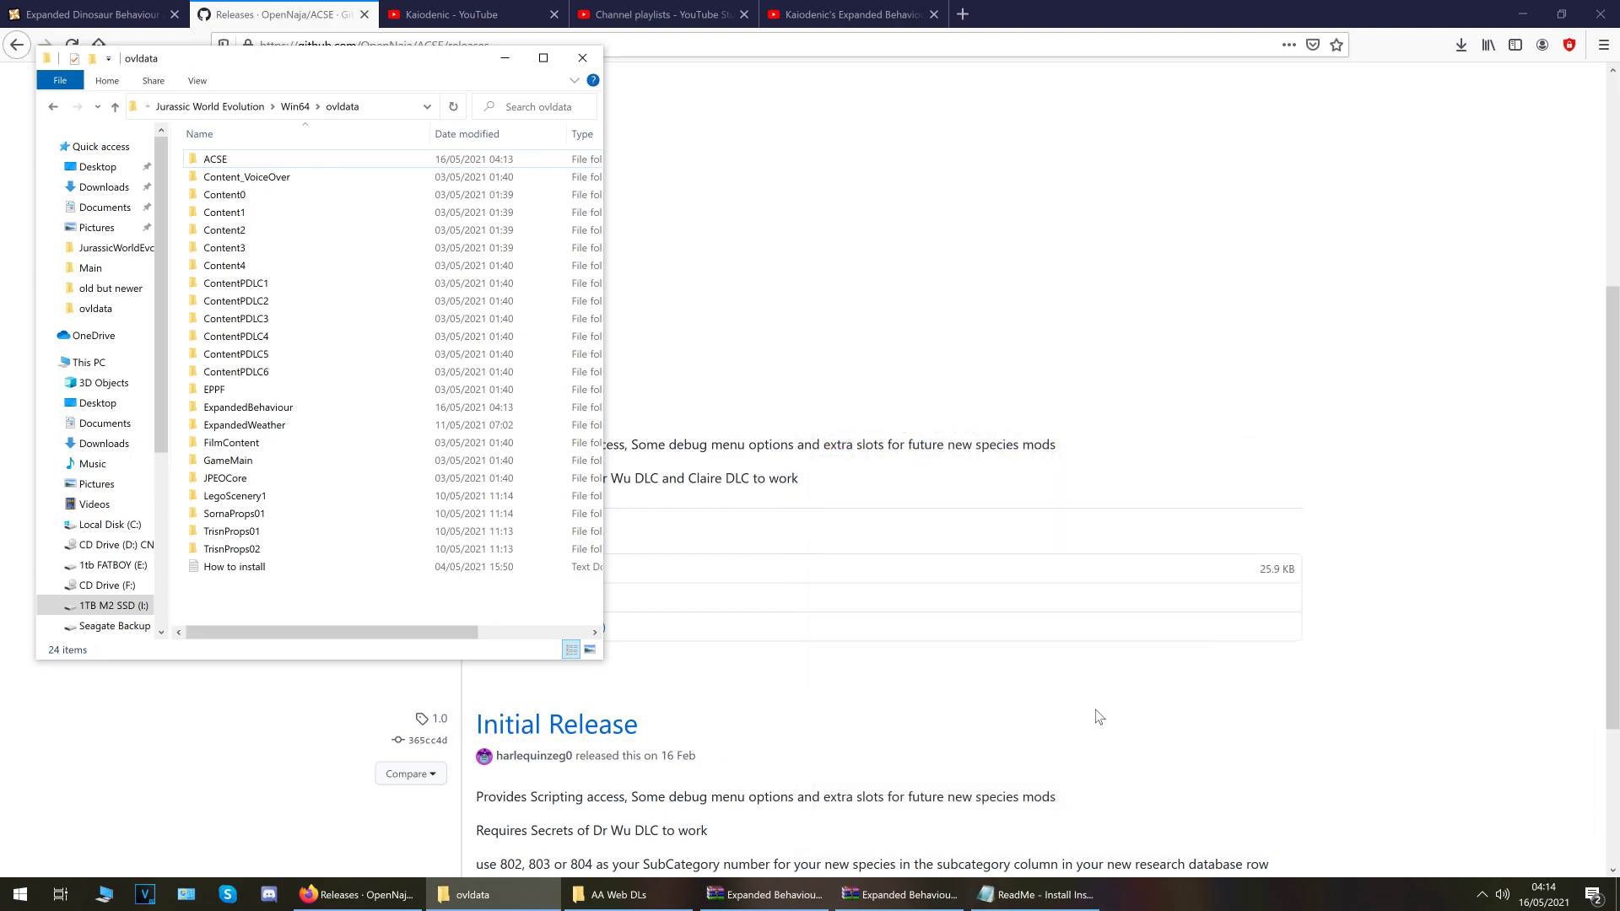
# Download the Expanded Behaviour - Pre-Injected UME and ETT Version manually from the mod's Nexus Mods file list, using the slow download
pyautogui.click(381, 896)
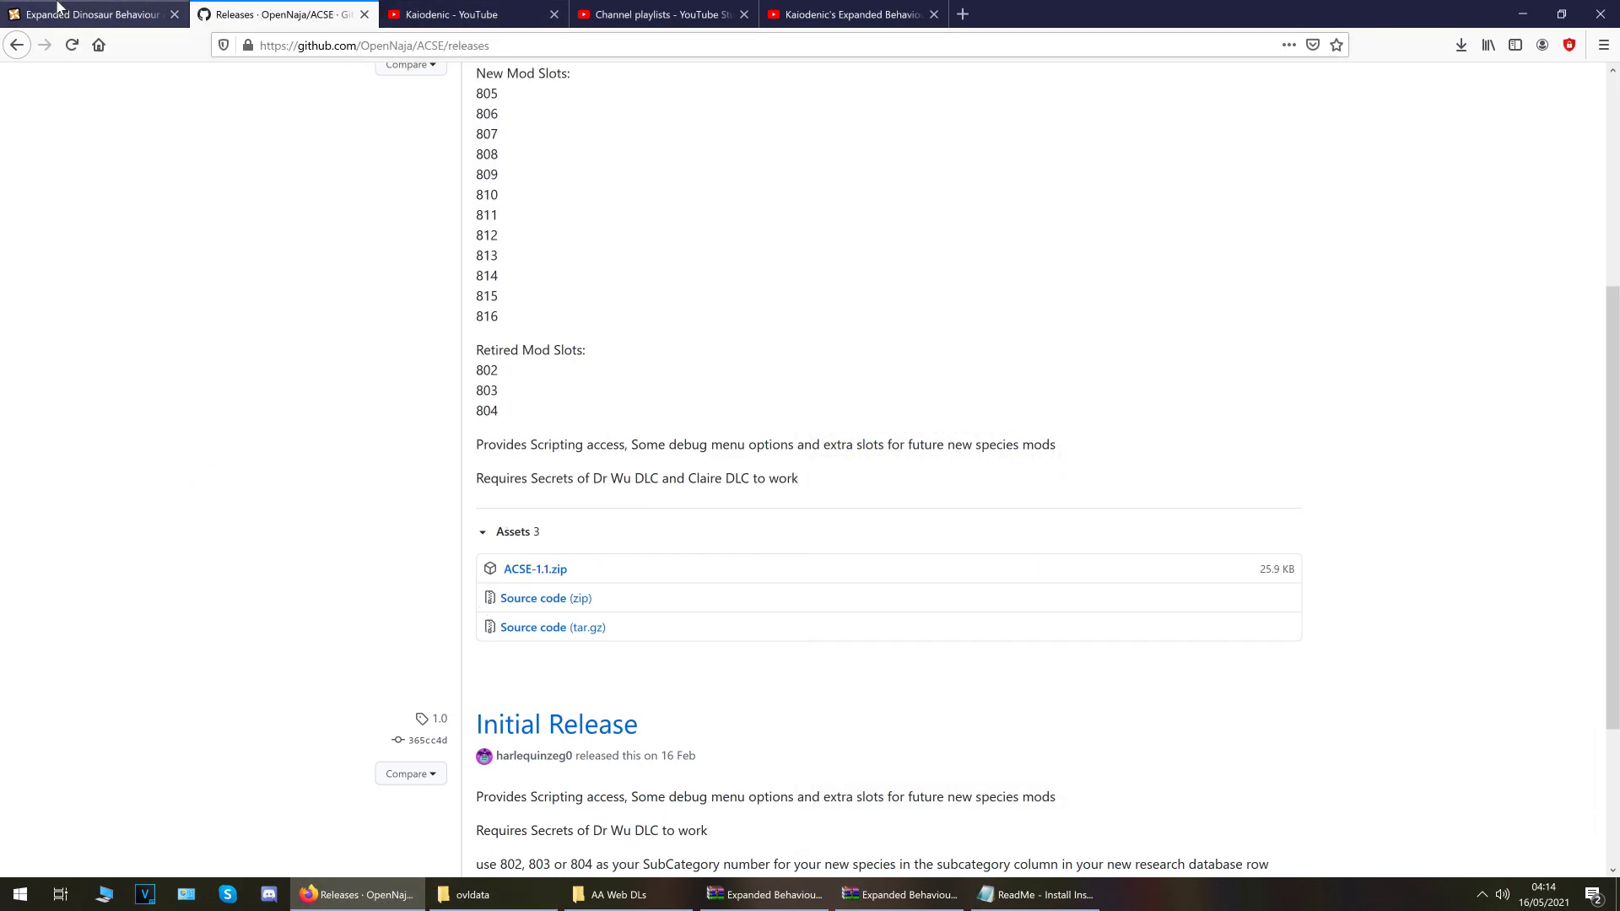
pyautogui.click(58, 6)
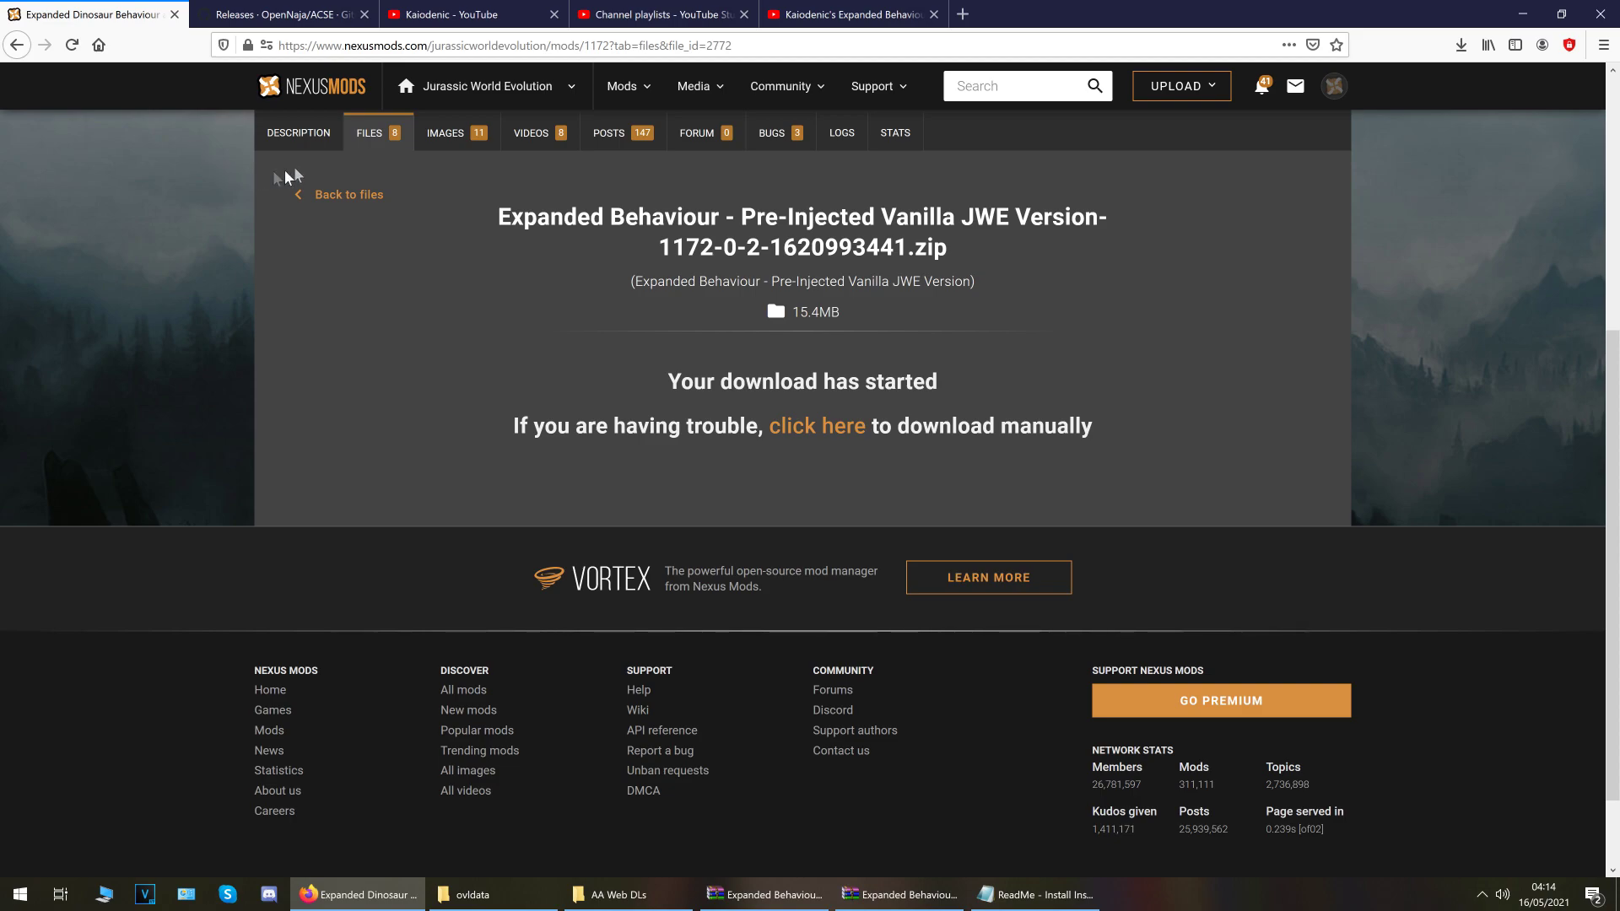
pyautogui.scroll(2, 363, 321)
pyautogui.click(345, 381)
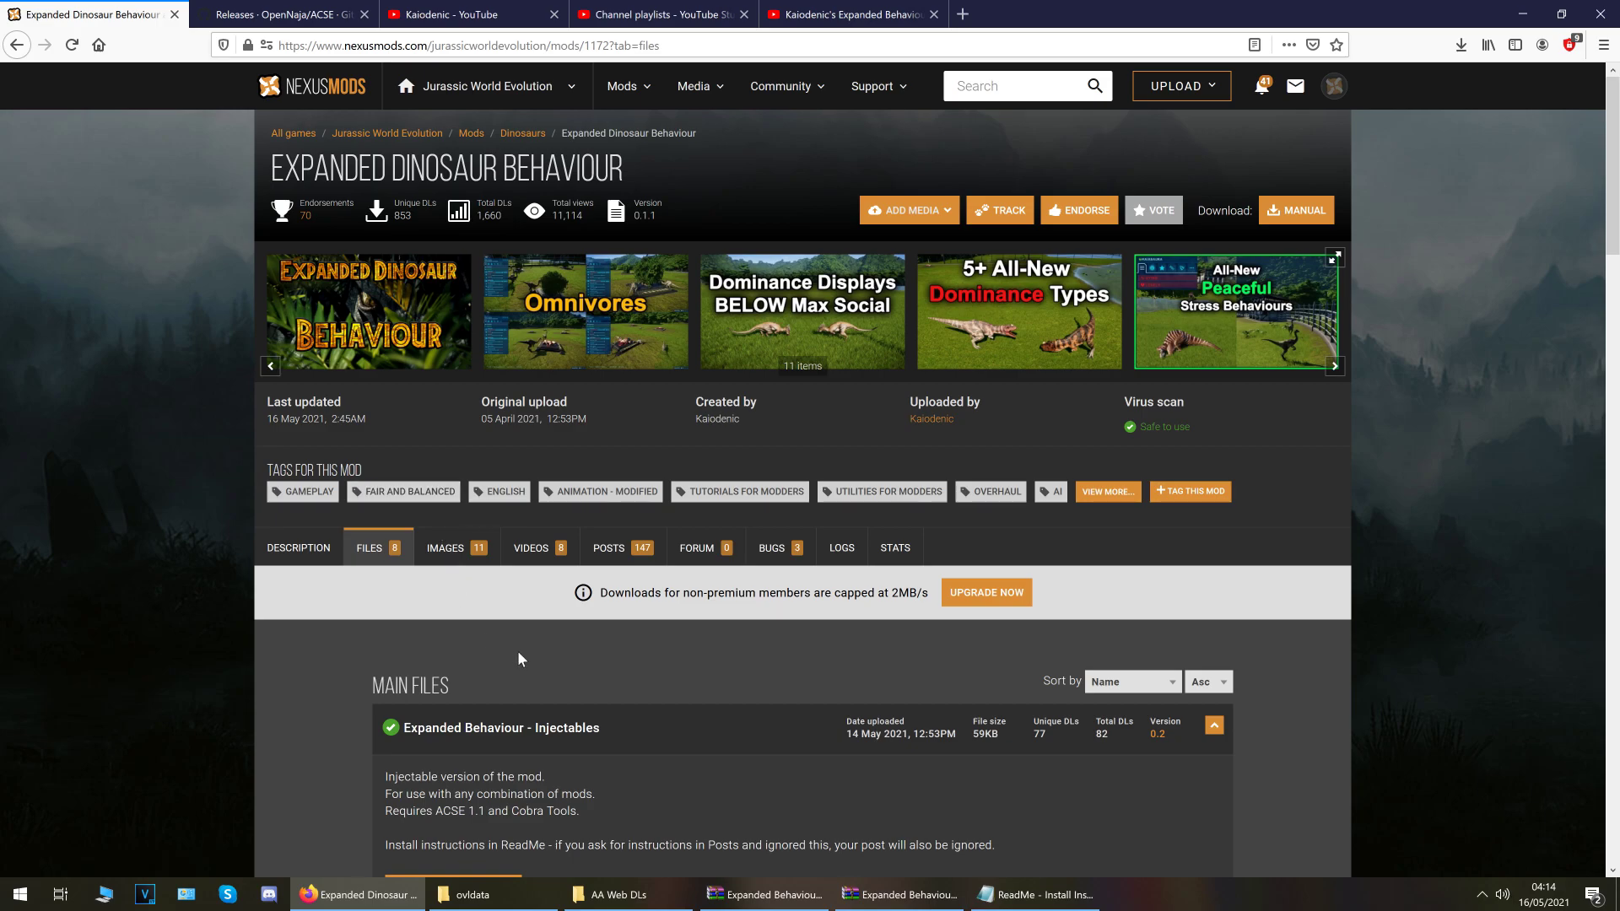
pyautogui.scroll(-5, 518, 650)
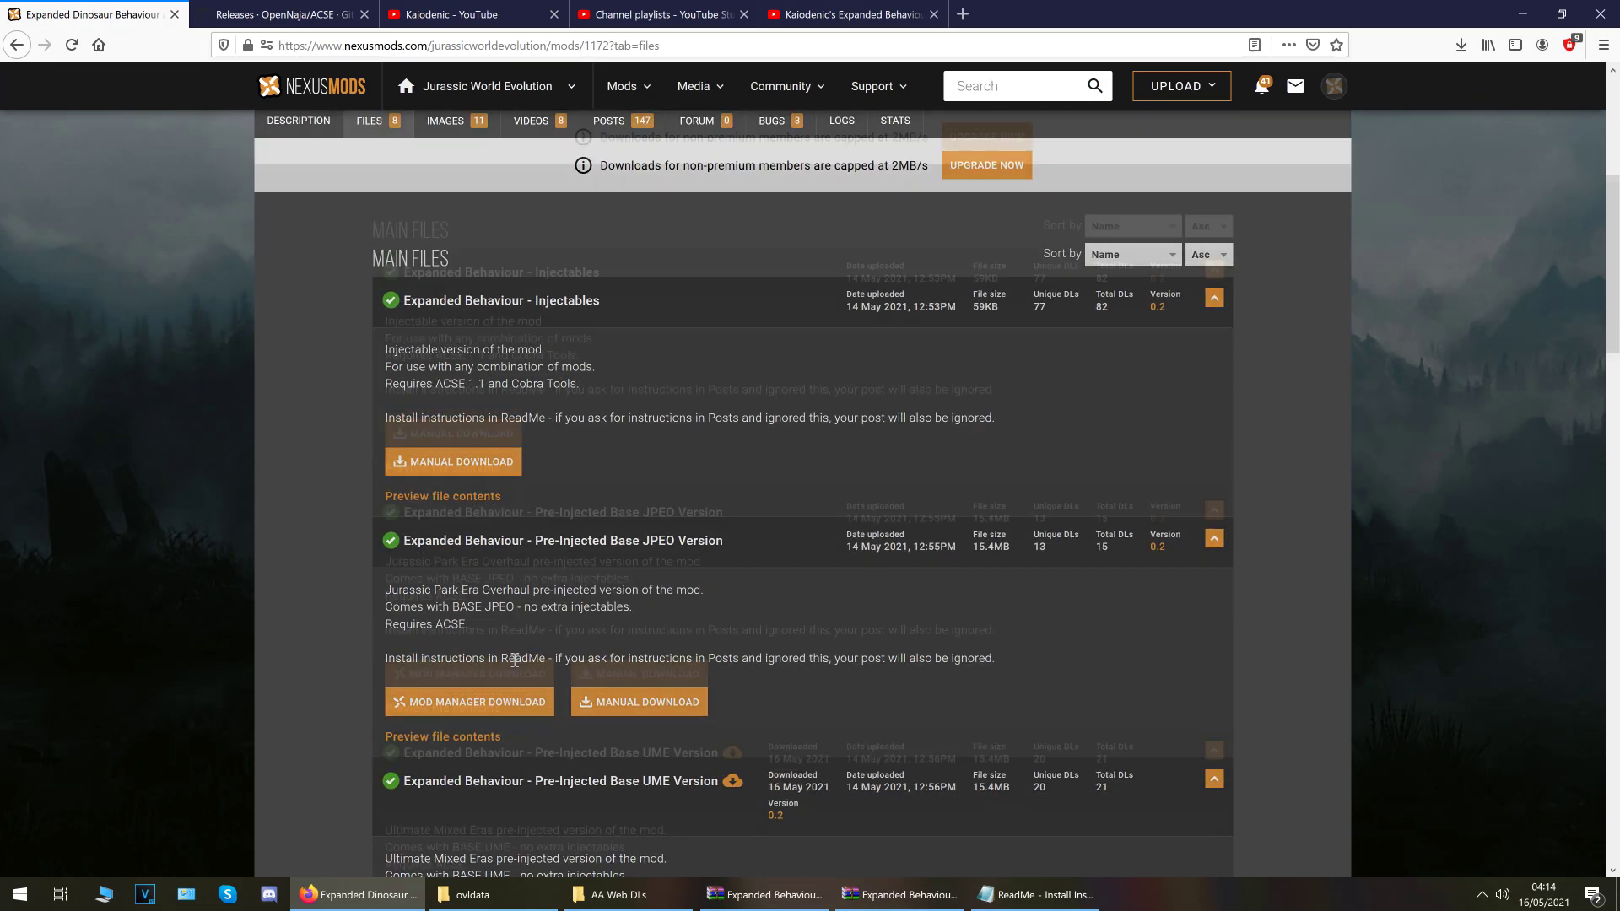
pyautogui.scroll(-6, 331, 476)
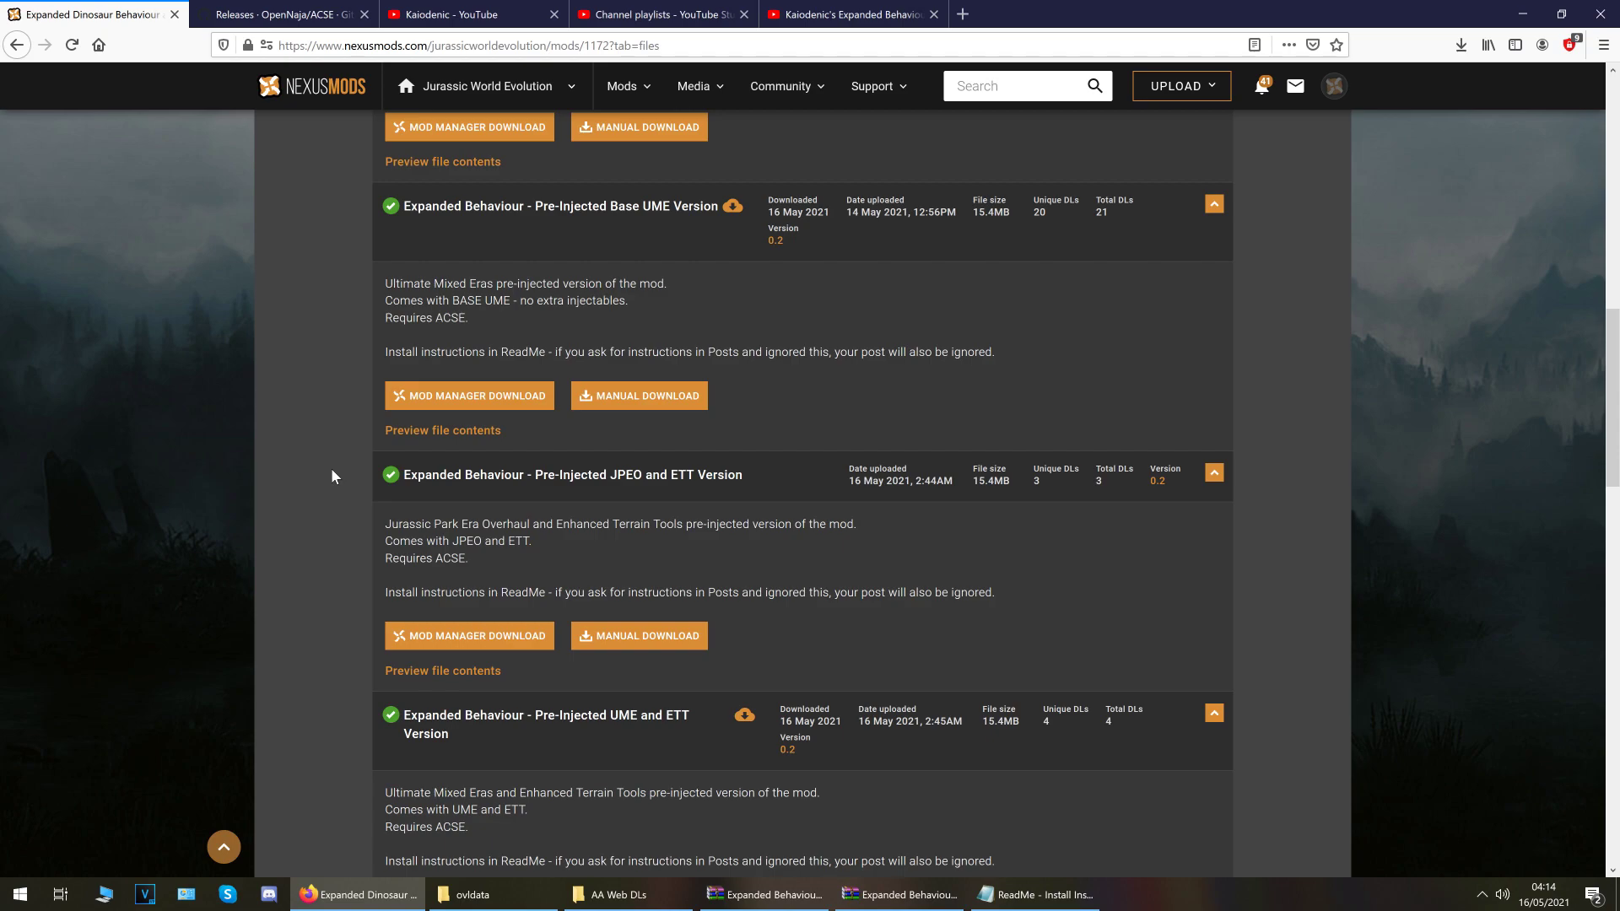
pyautogui.scroll(-3, 332, 472)
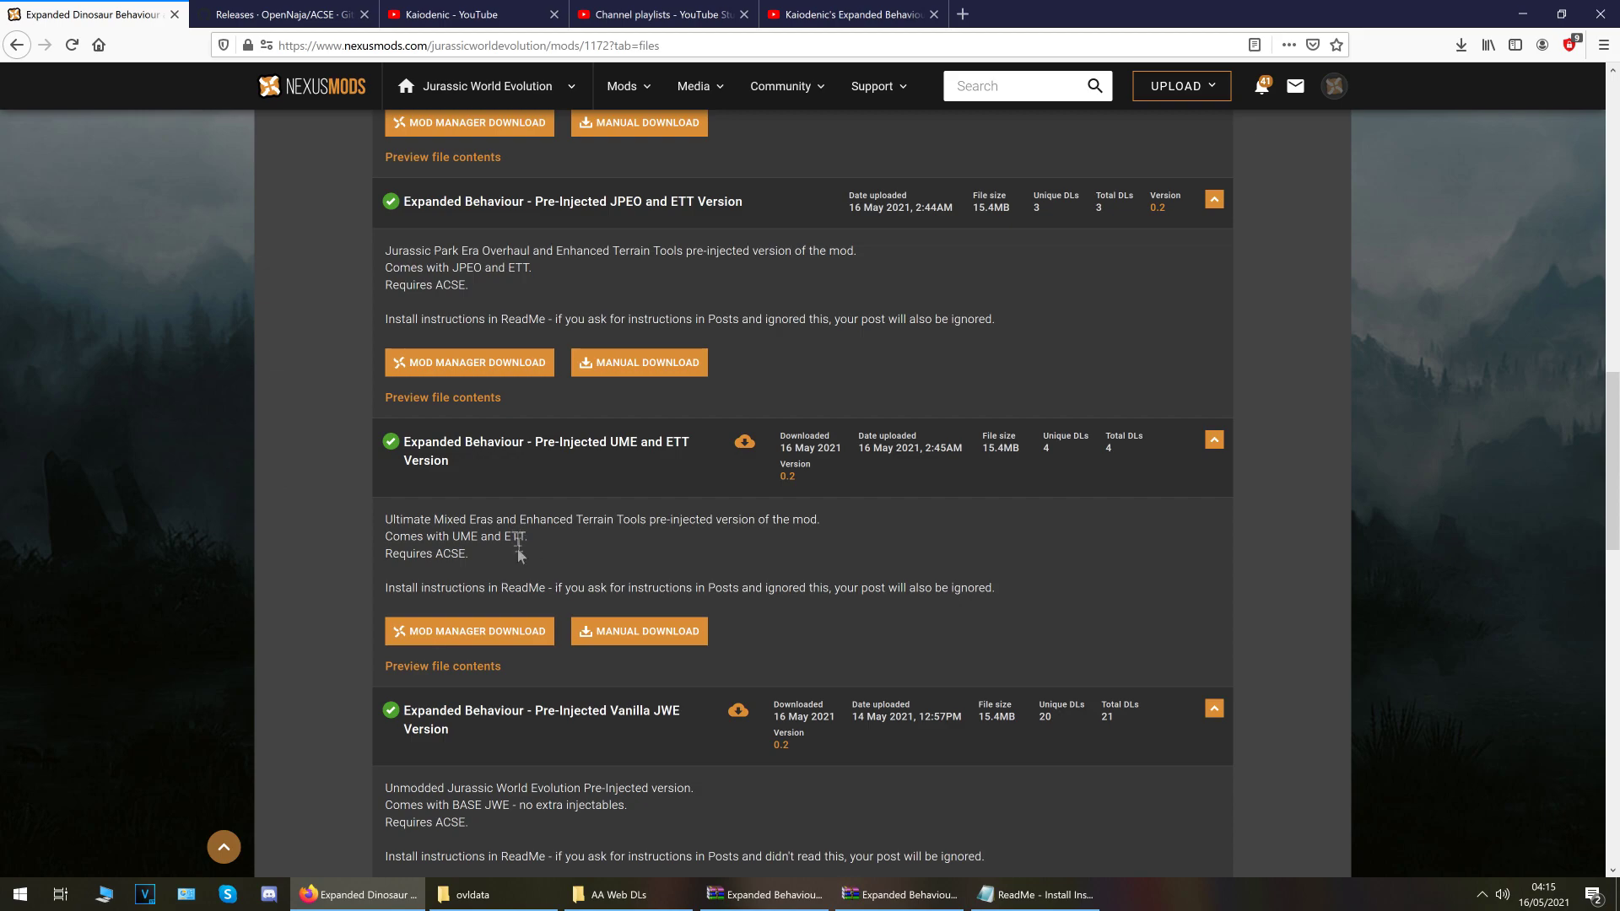
pyautogui.click(601, 641)
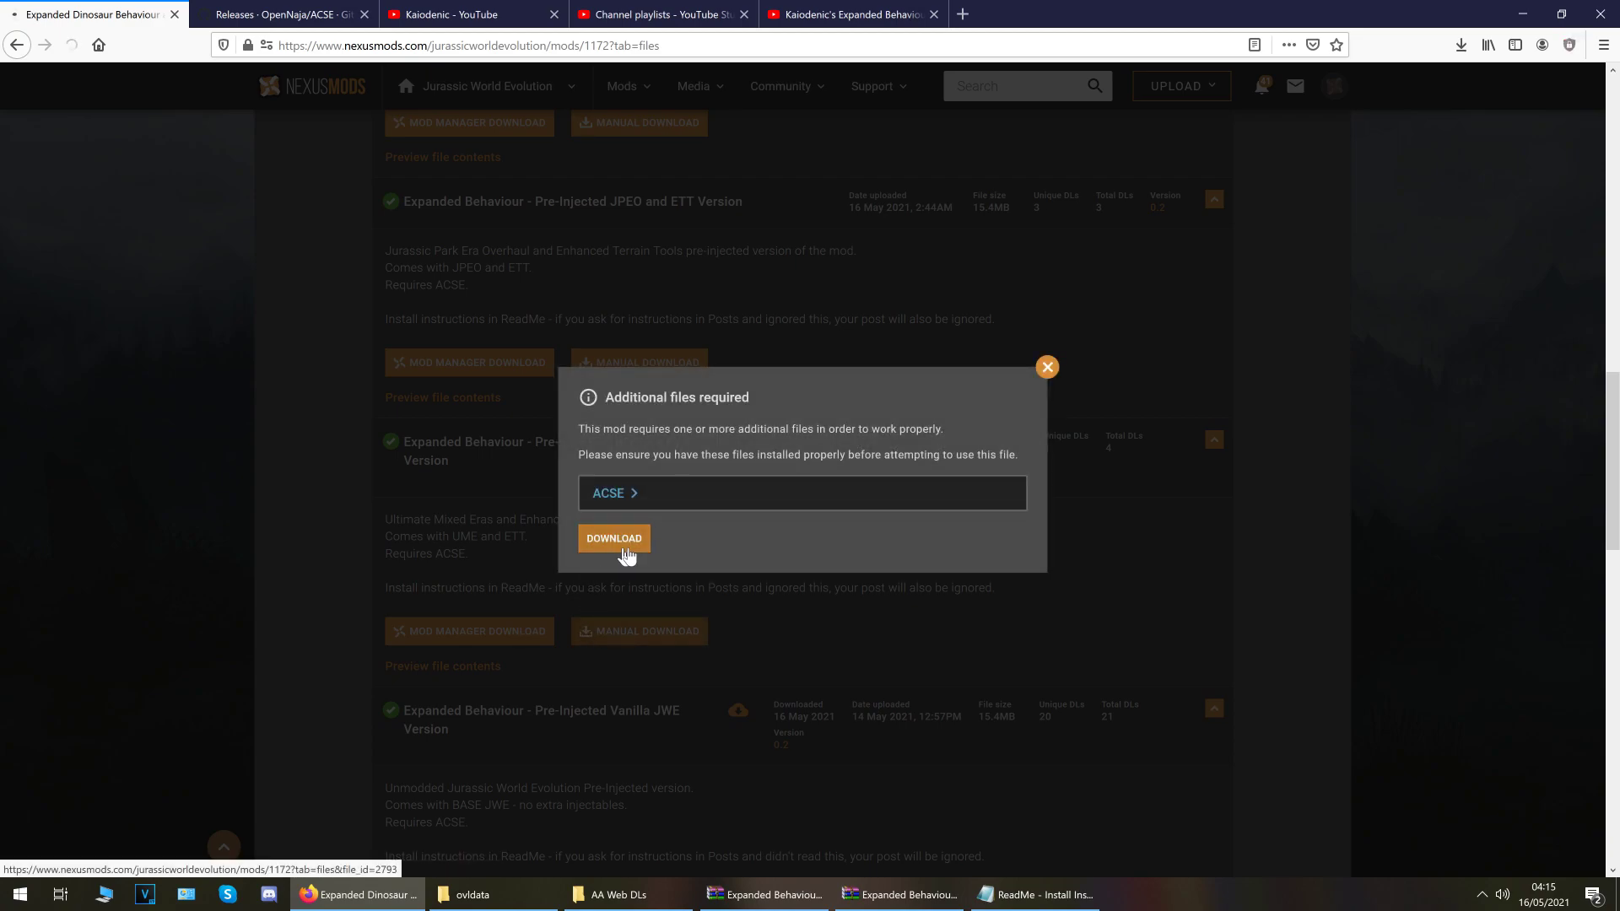
pyautogui.click(626, 548)
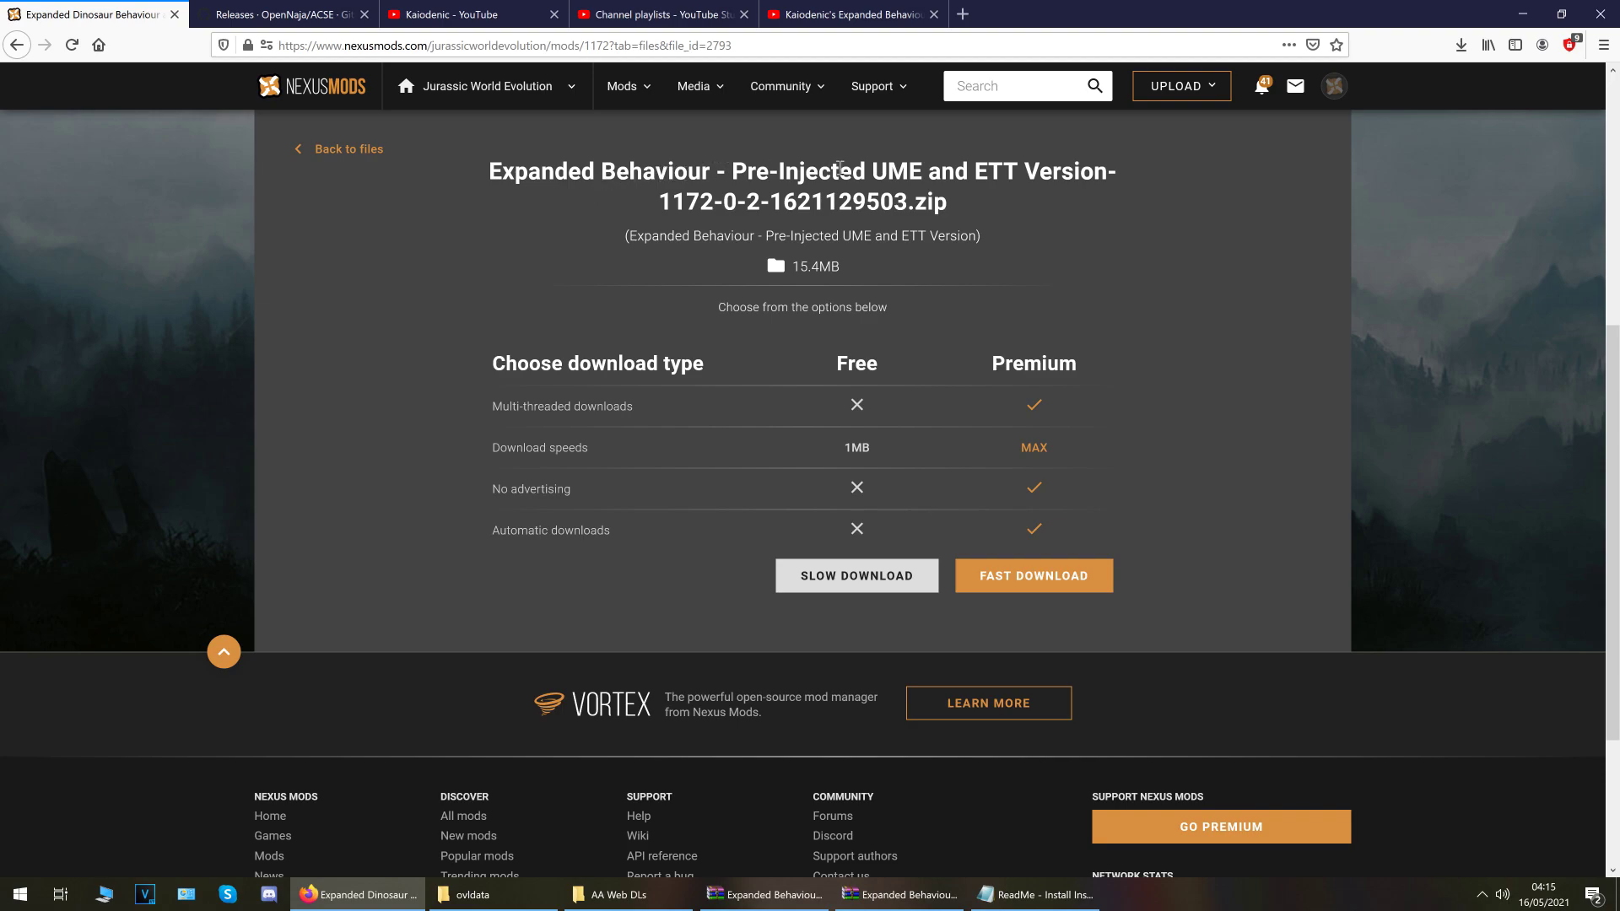
pyautogui.click(873, 577)
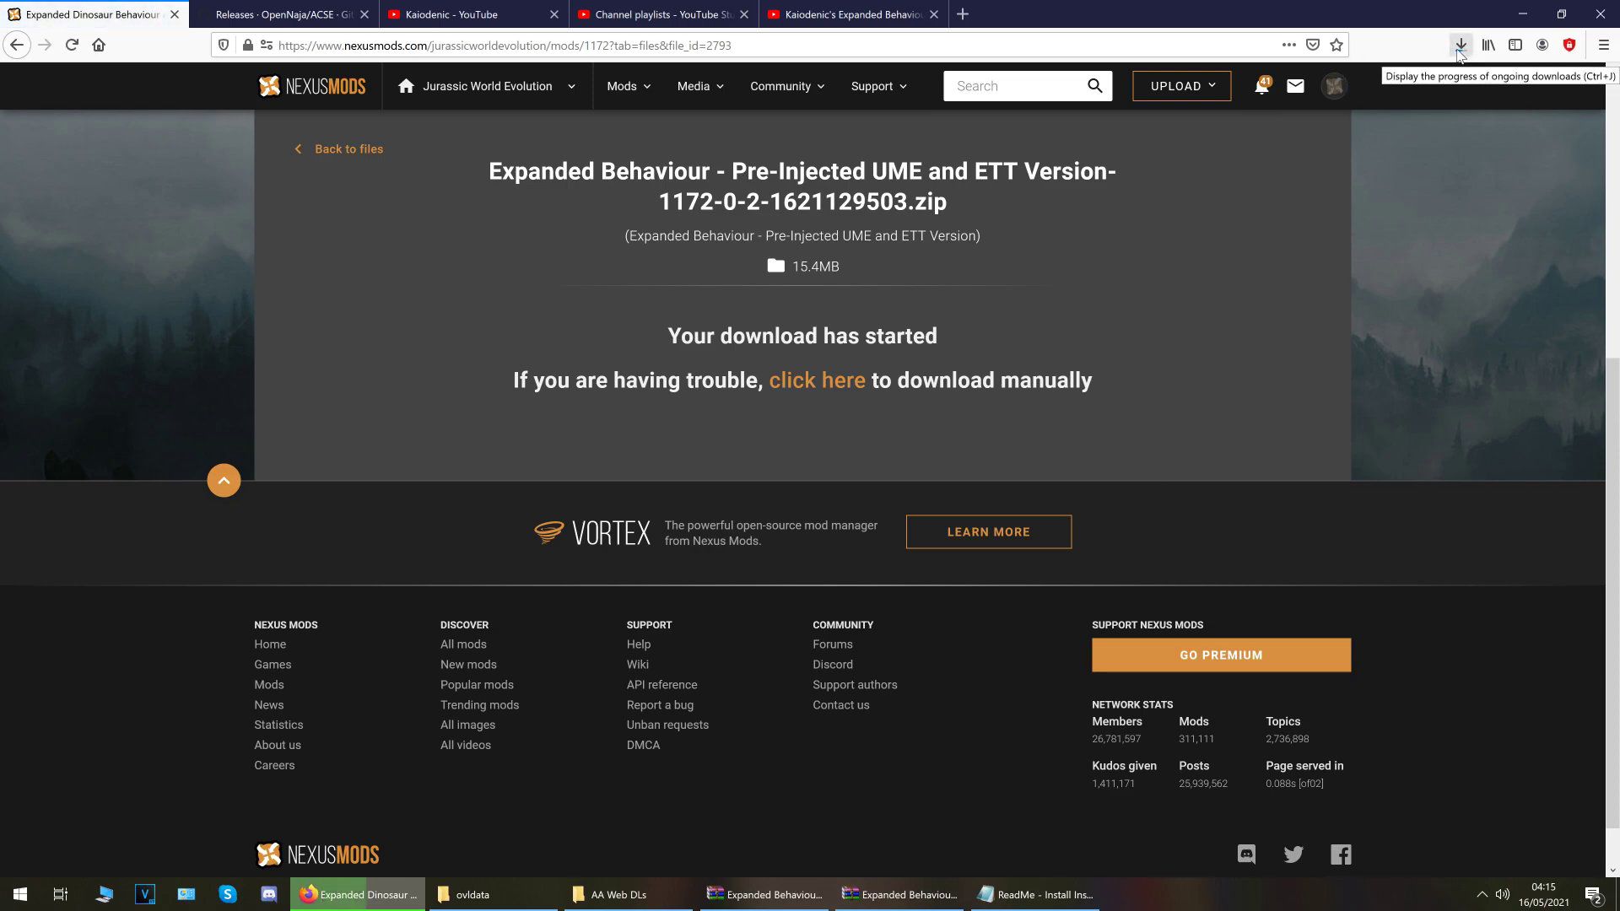
# Open the downloaded UME and ETT archive in WinRAR and read its "ReadMe - Install Instructions.txt" file
pyautogui.click(1460, 46)
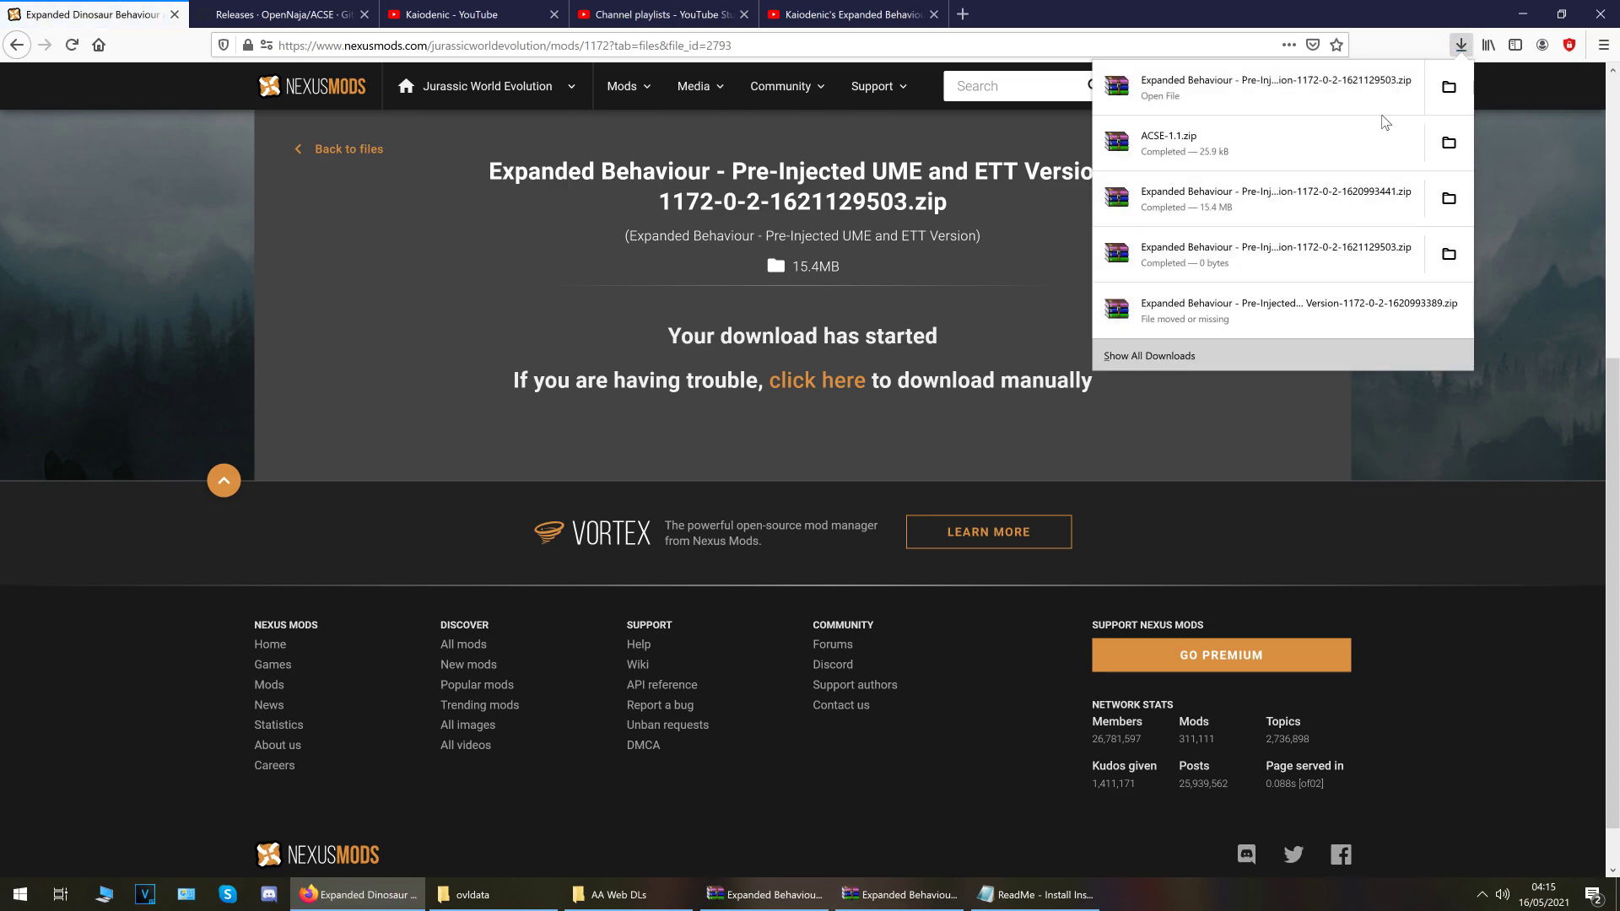
pyautogui.click(1326, 101)
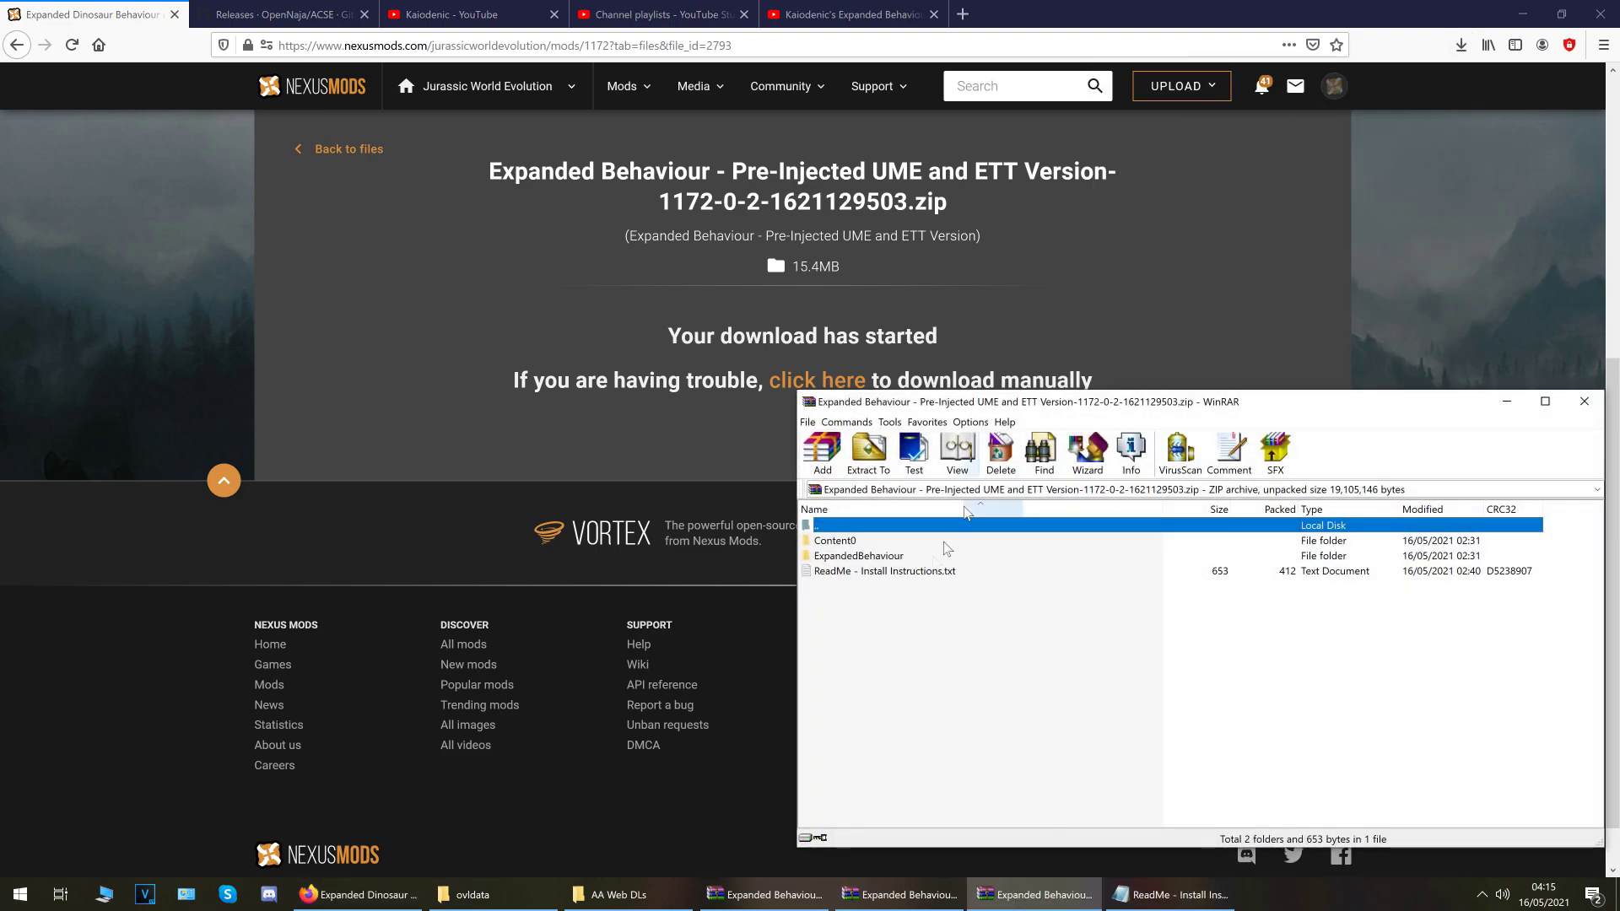
pyautogui.doubleClick(848, 572)
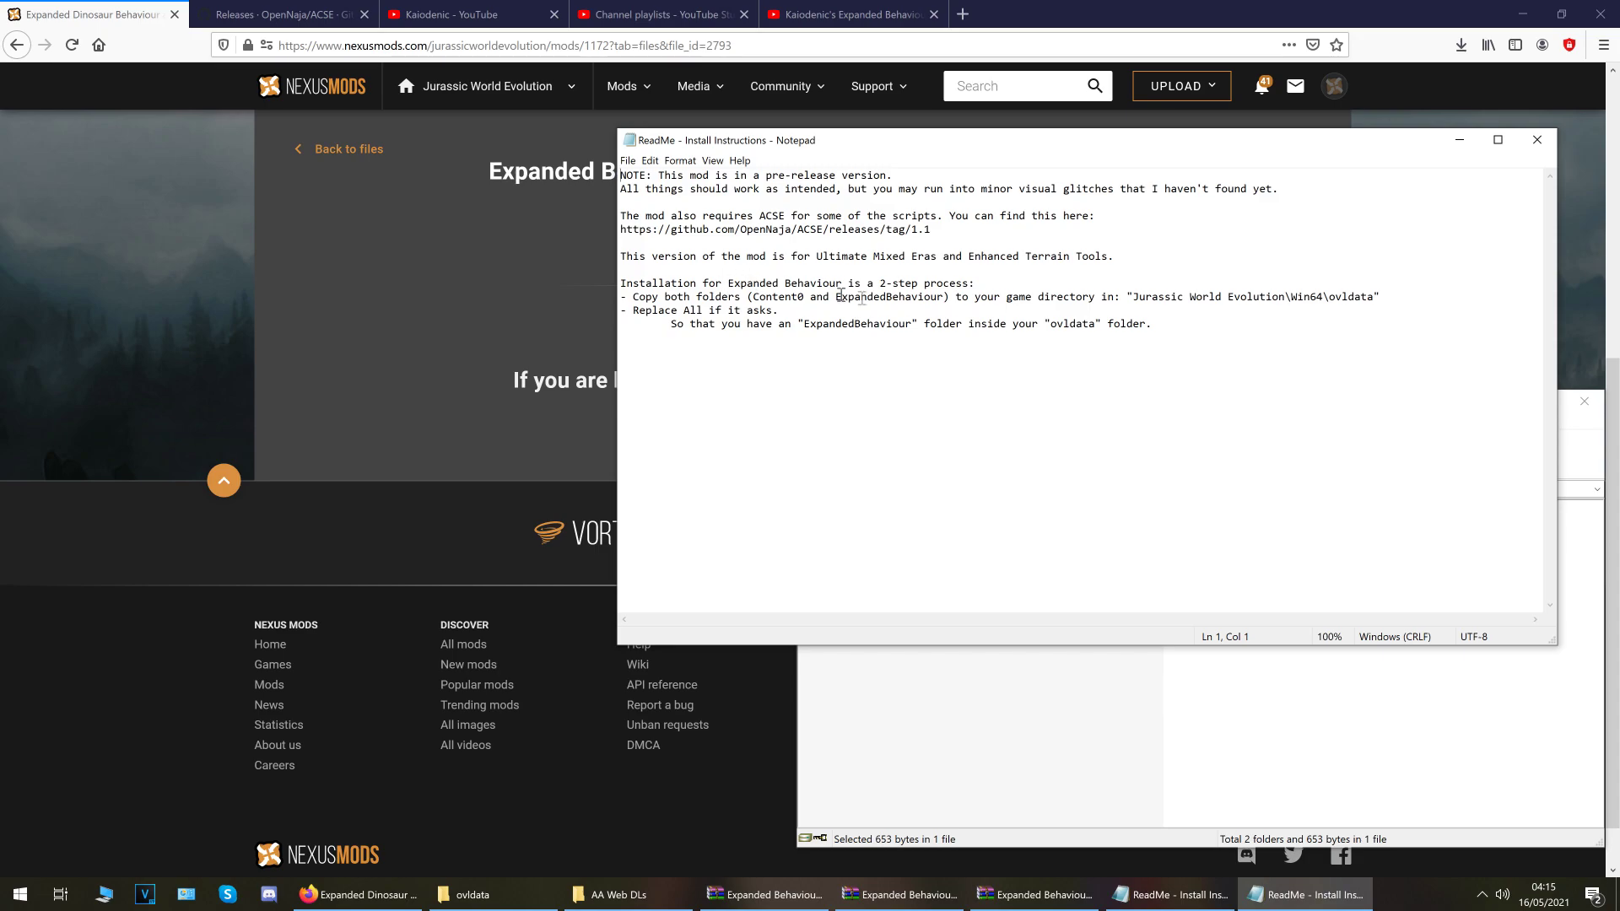
pyautogui.click(1536, 140)
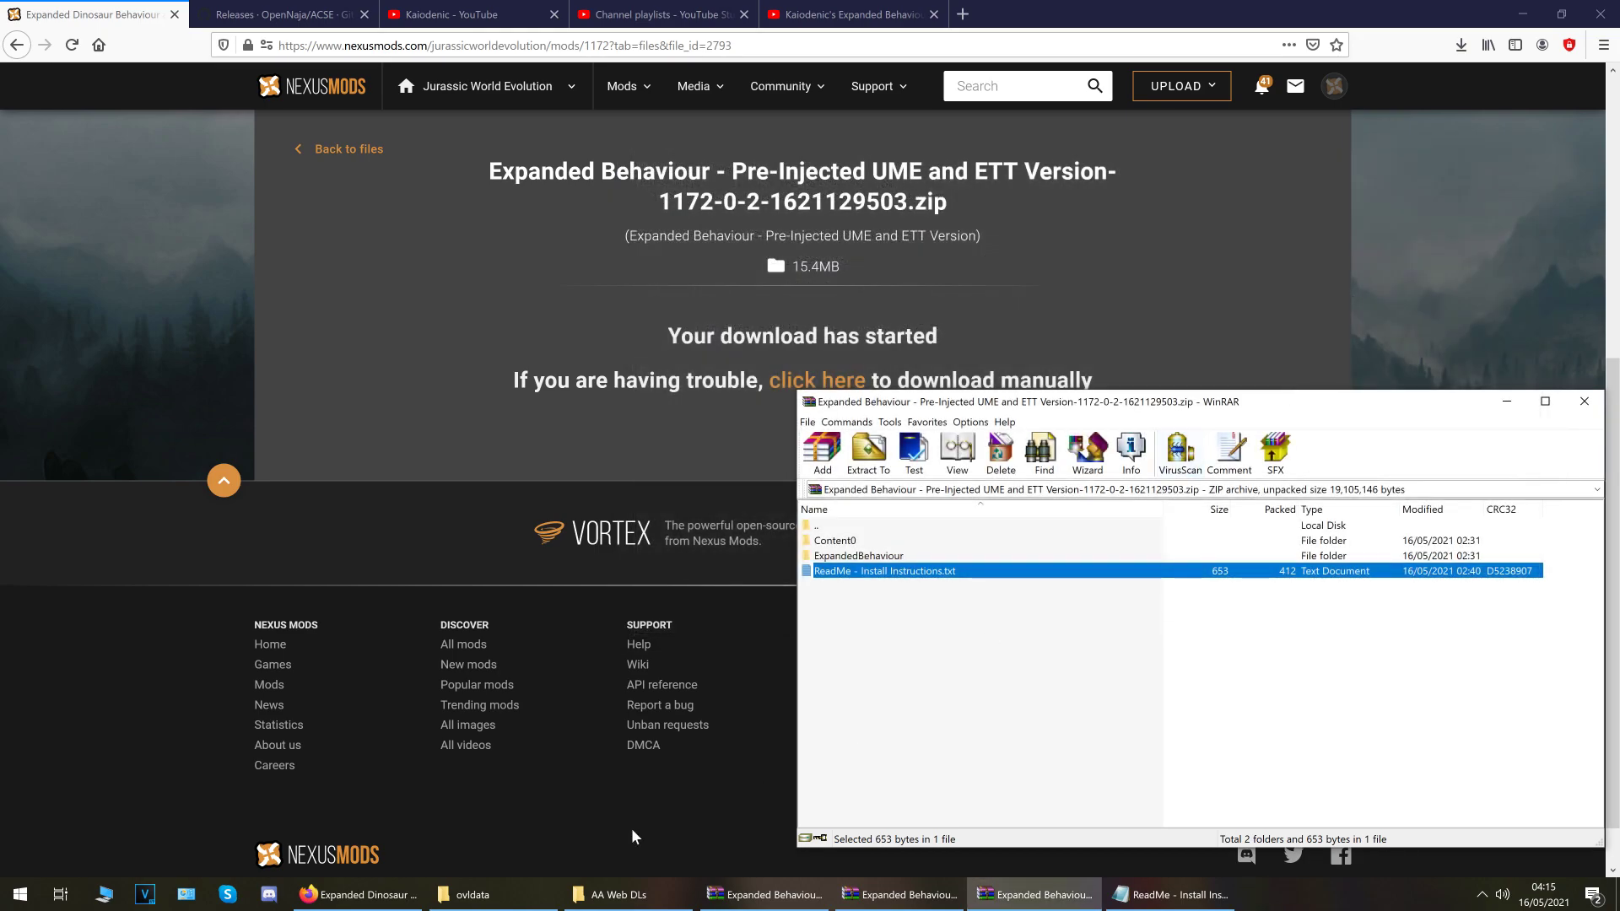
# Delete the existing ExpandedBehaviour folder from the game's Win64\ovldata folder
pyautogui.click(493, 894)
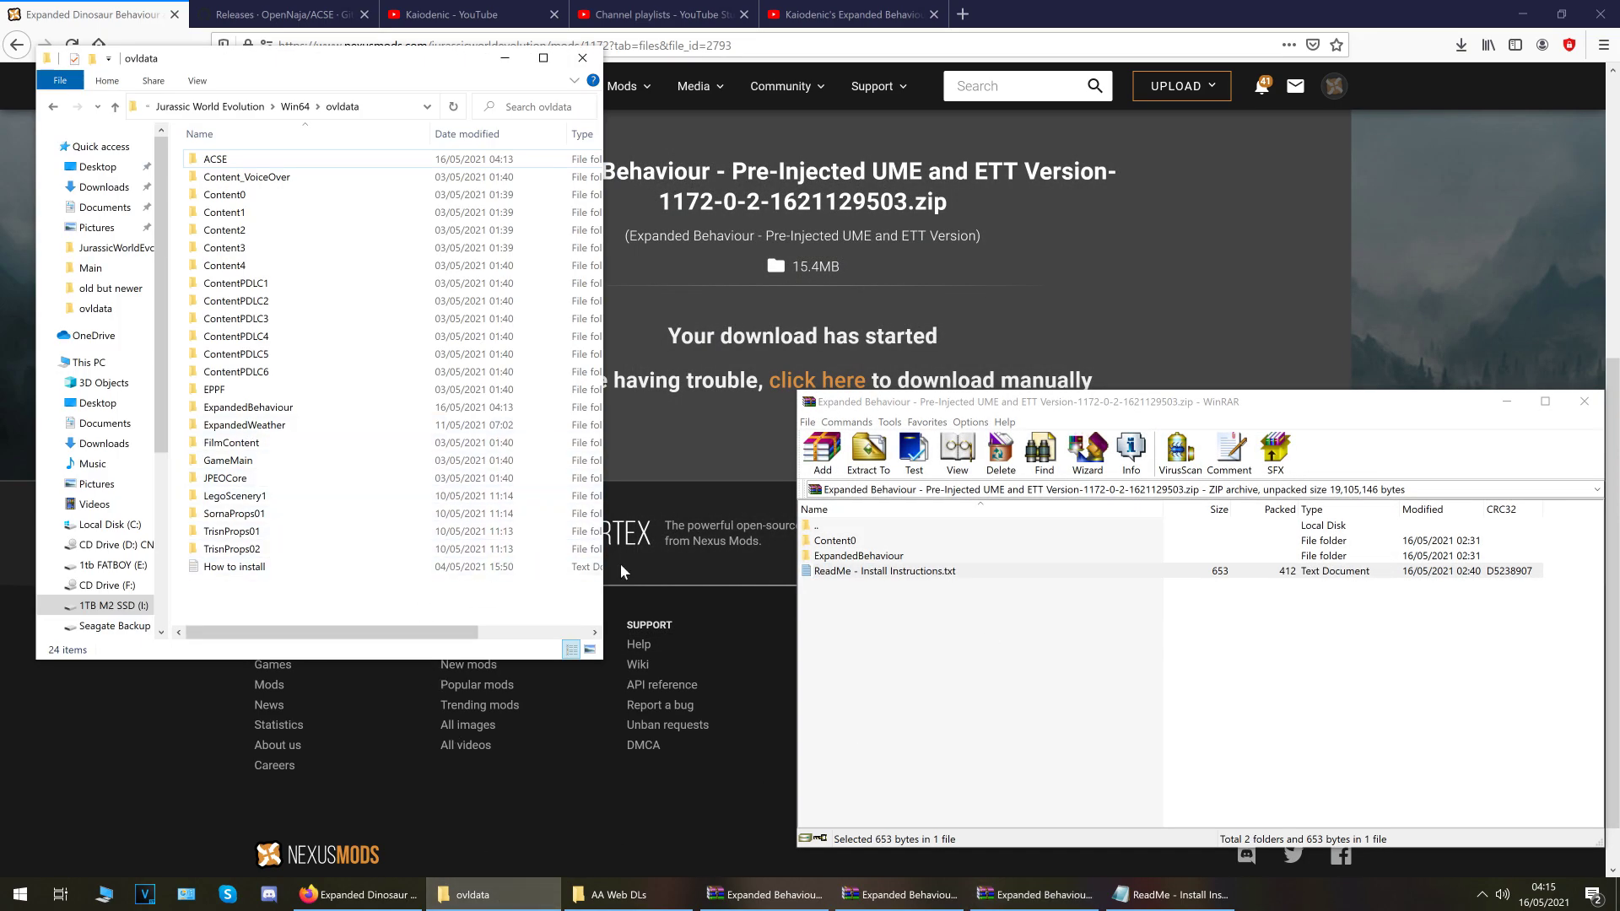
pyautogui.rightClick(242, 407)
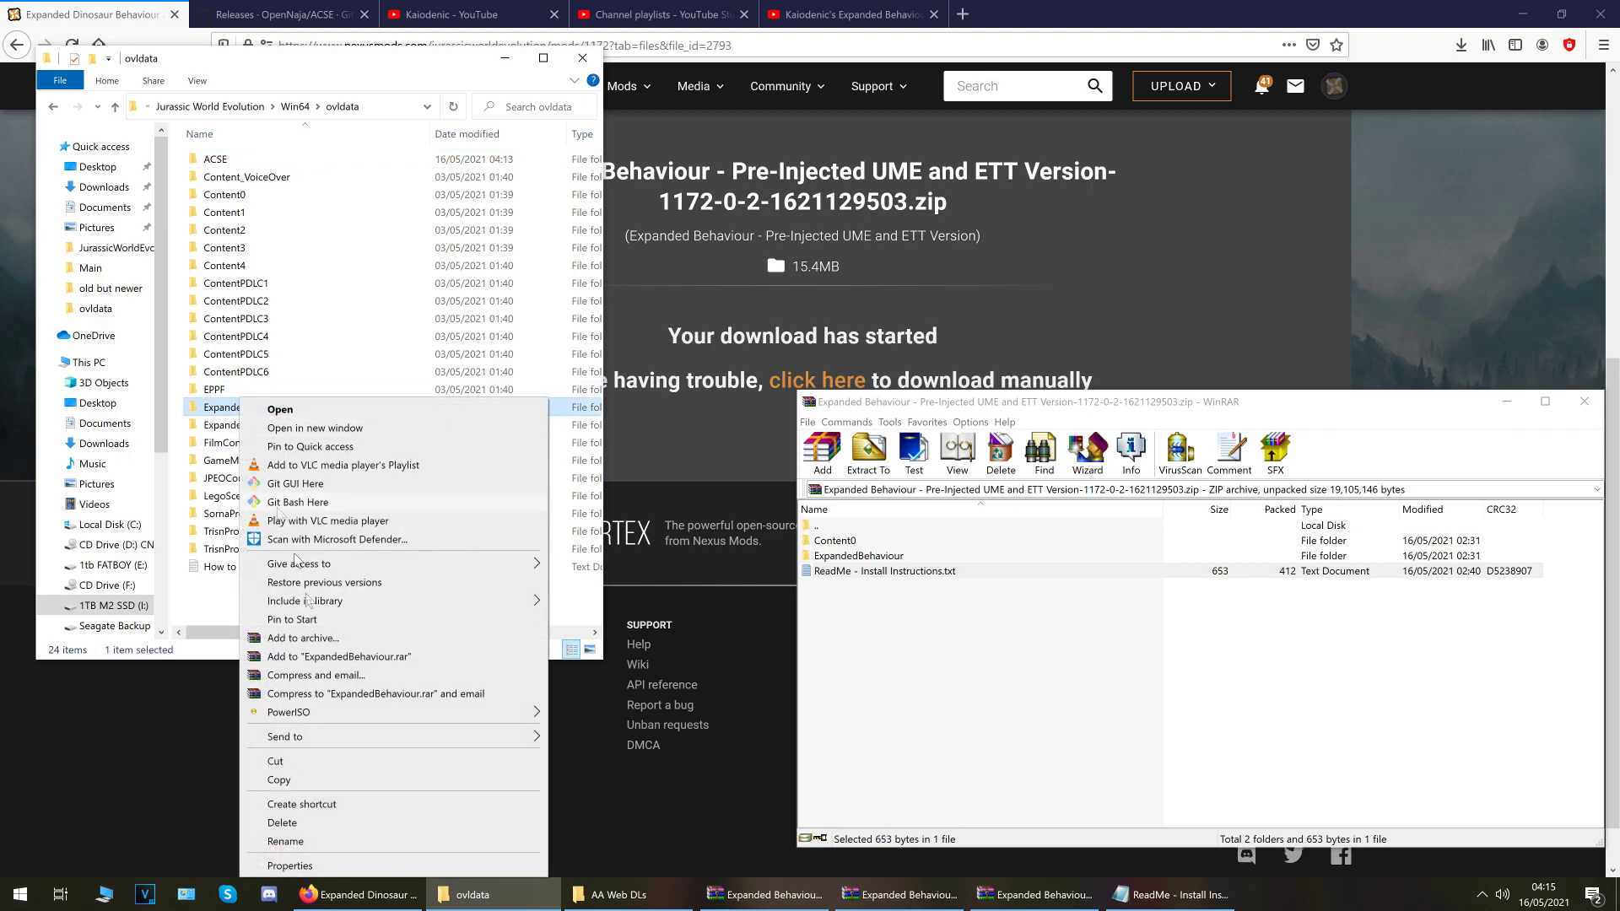
pyautogui.click(322, 822)
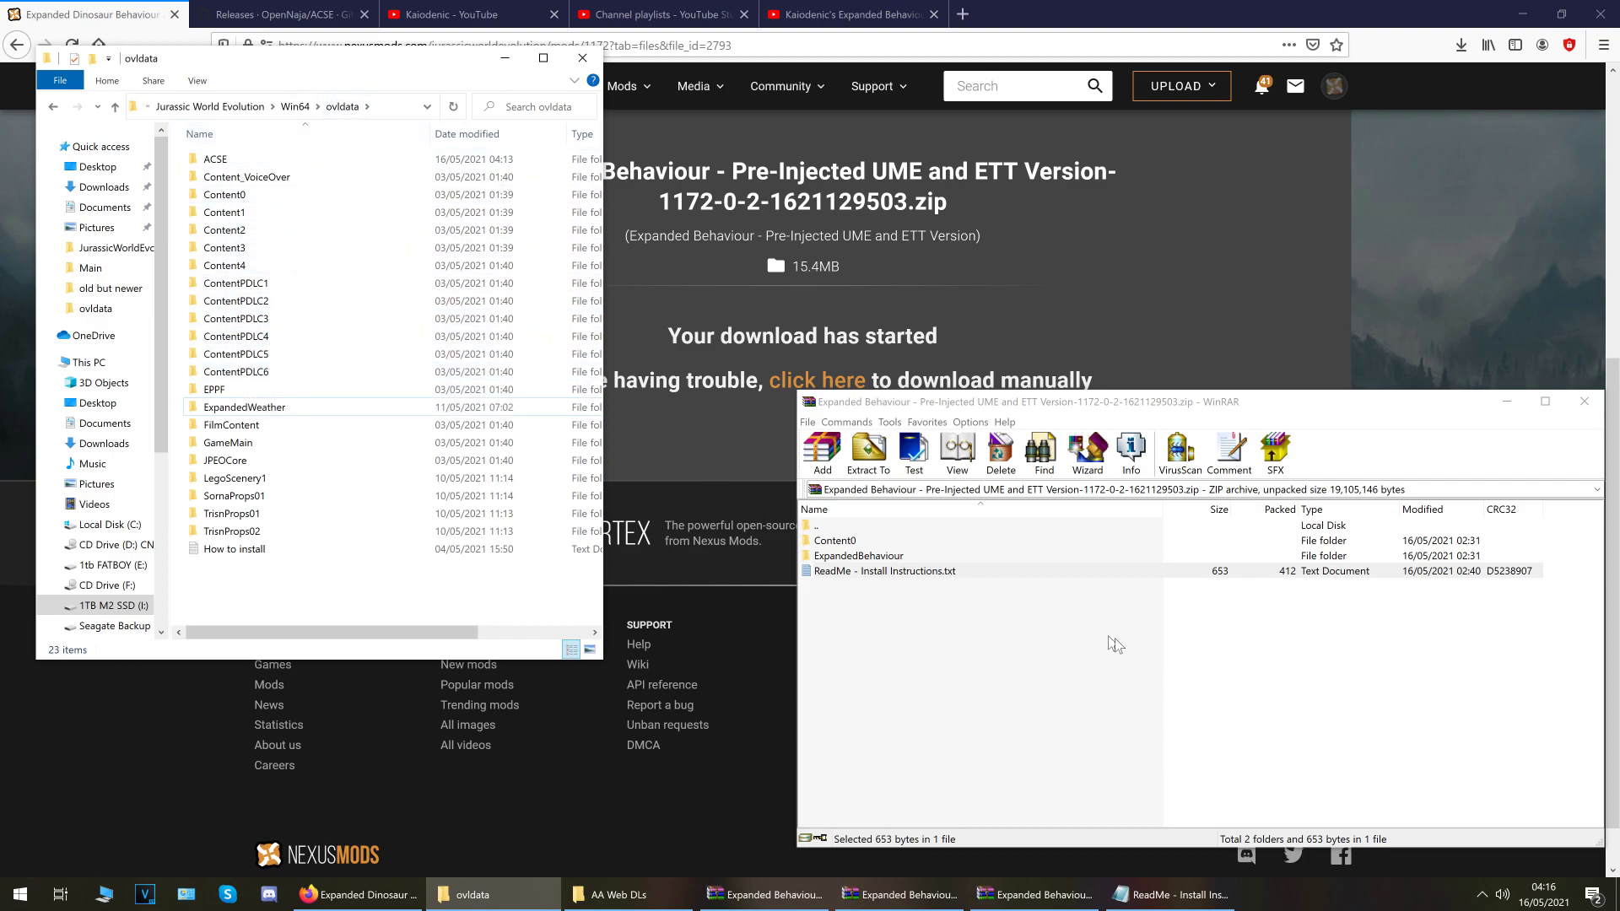
# Copy the Content0 and ExpandedBehaviour folders from the UME and ETT archive into ovldata, replacing the existing Main.ovl, and close the archive
pyautogui.moveTo(1567, 534); pyautogui.dragTo(1552, 557)
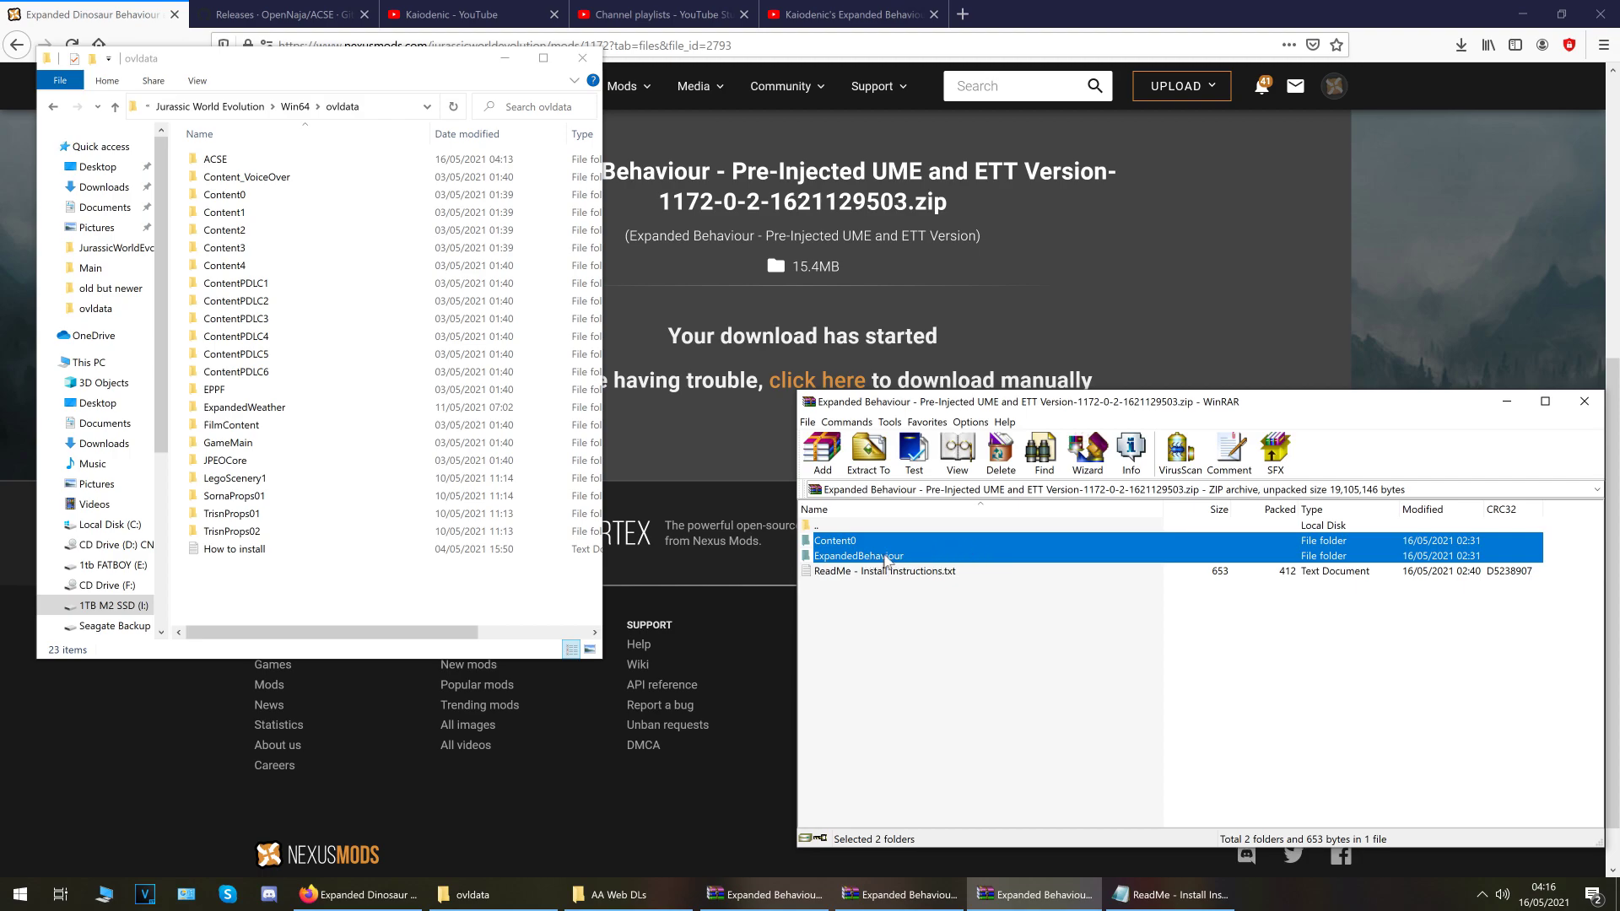
pyautogui.moveTo(886, 561); pyautogui.dragTo(319, 601)
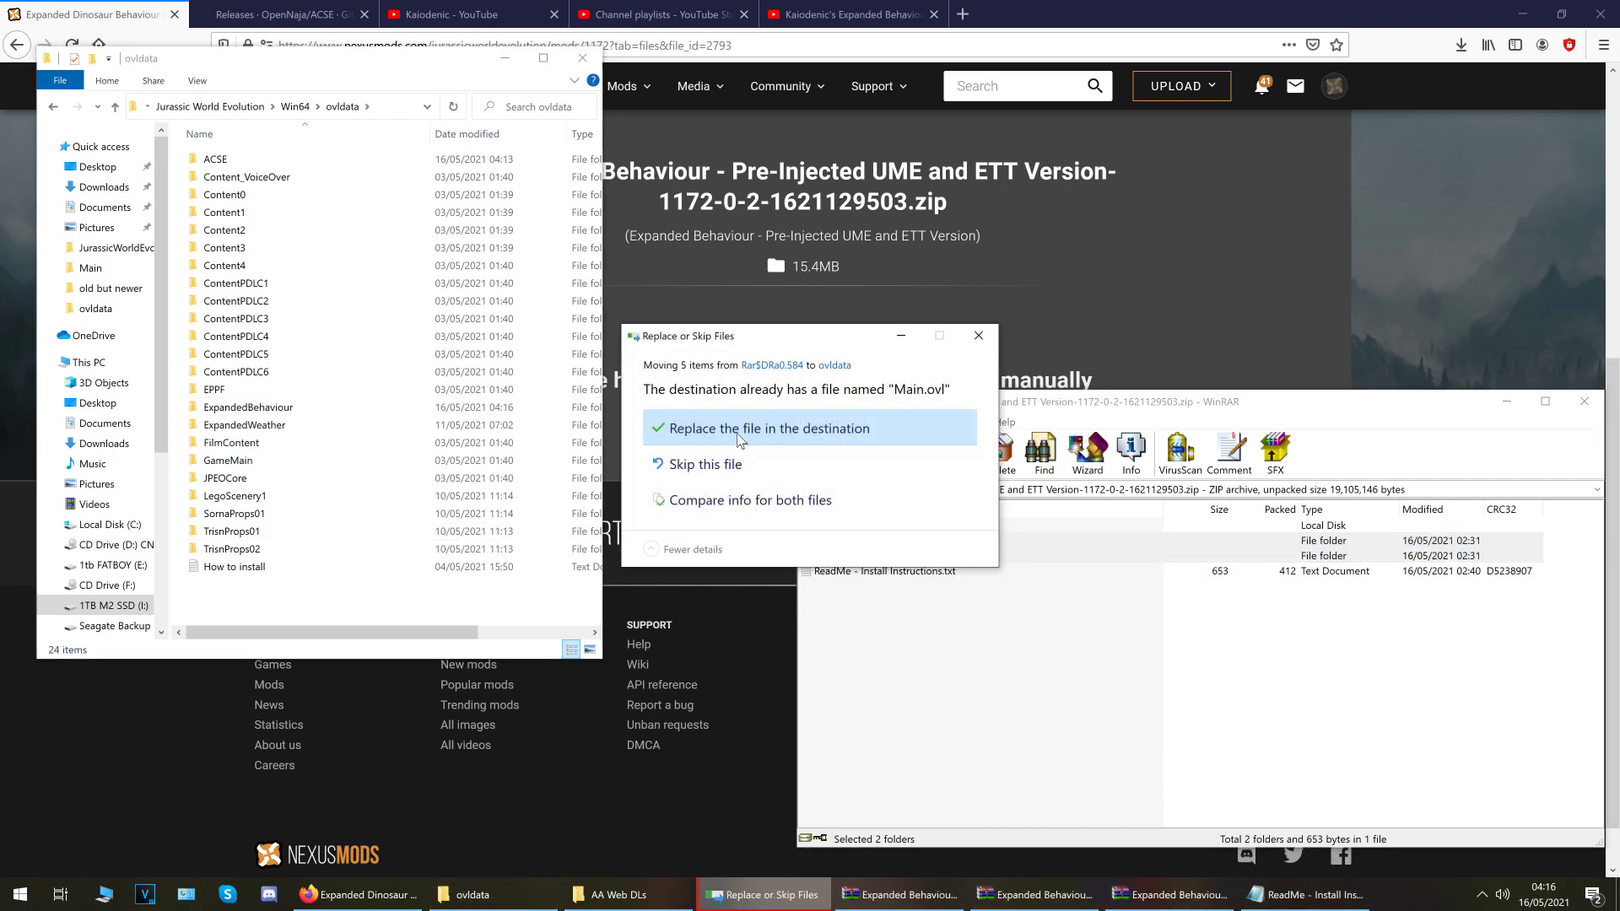
pyautogui.click(824, 431)
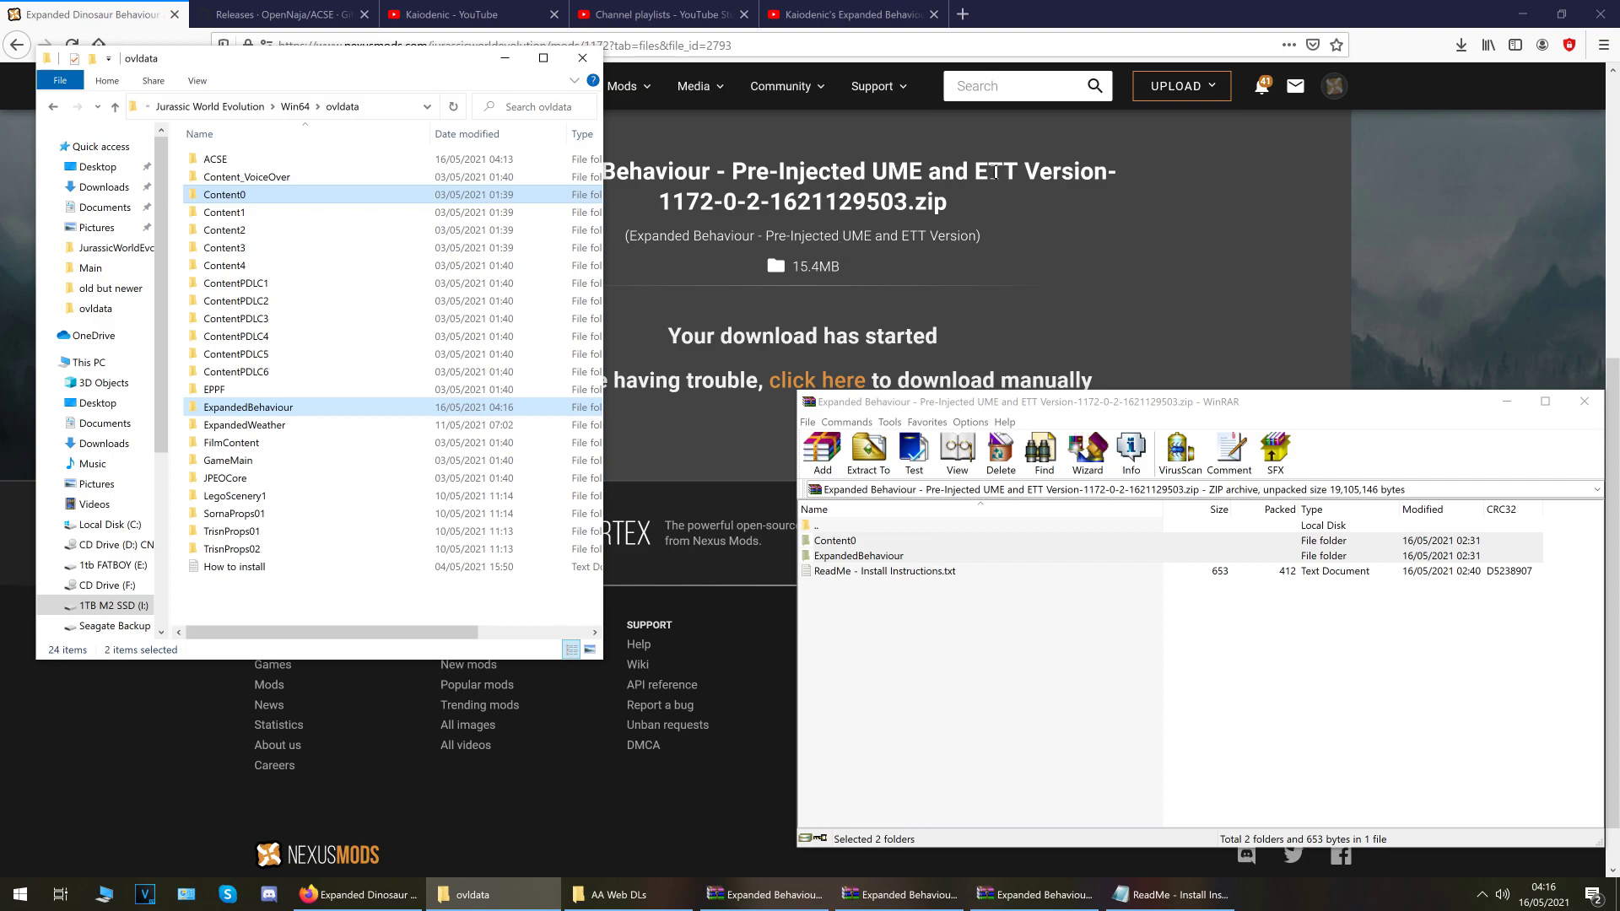
pyautogui.click(509, 603)
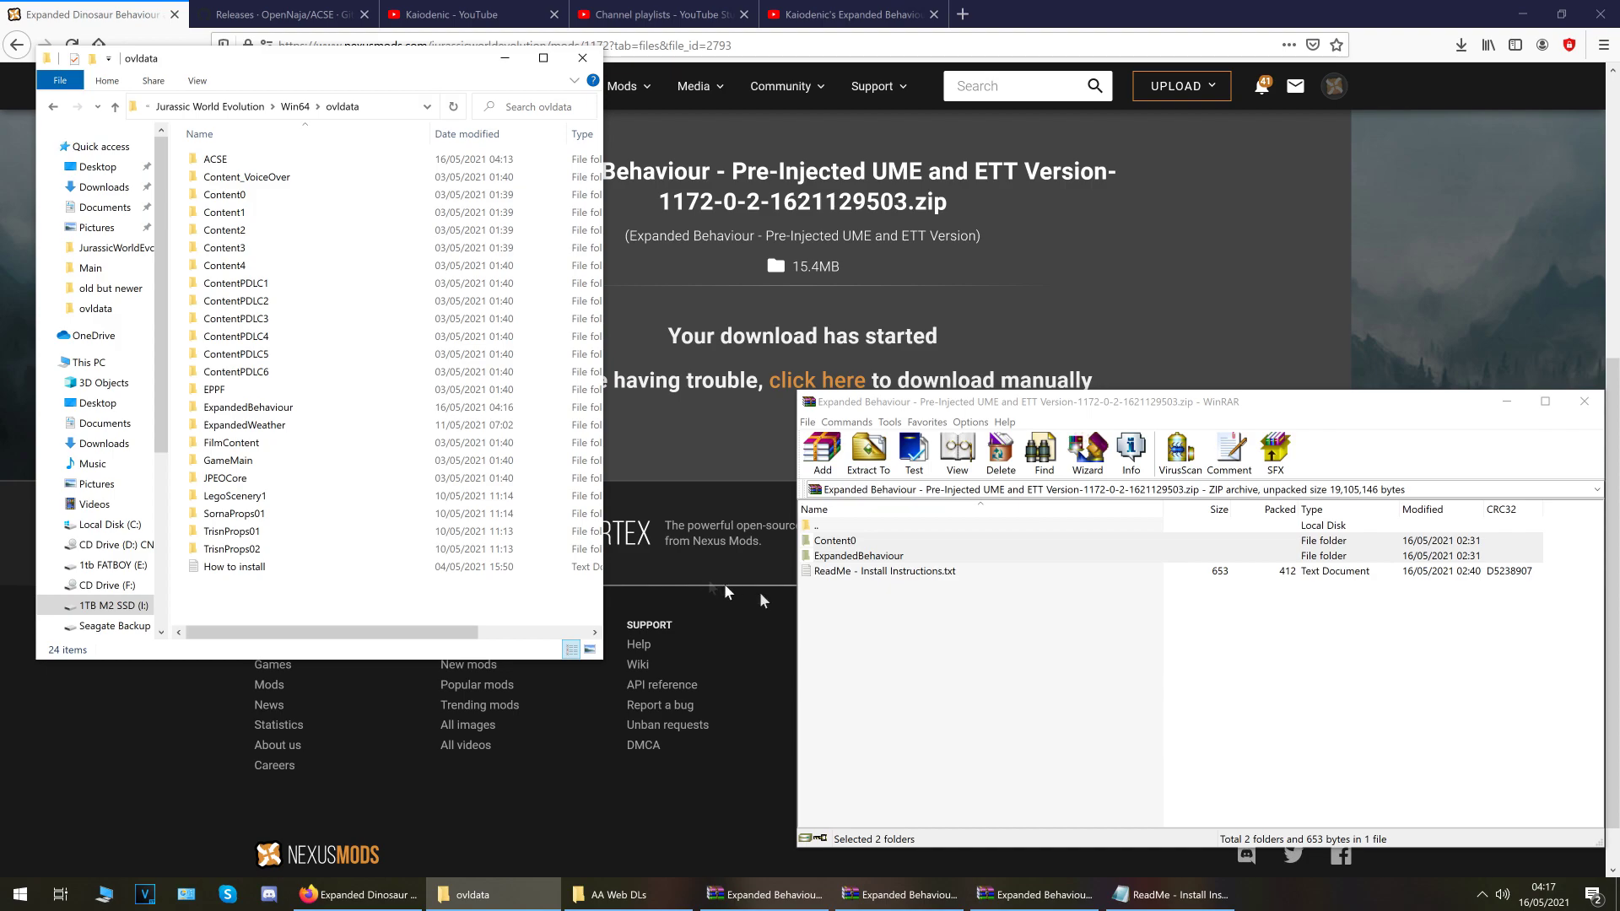
pyautogui.click(1583, 402)
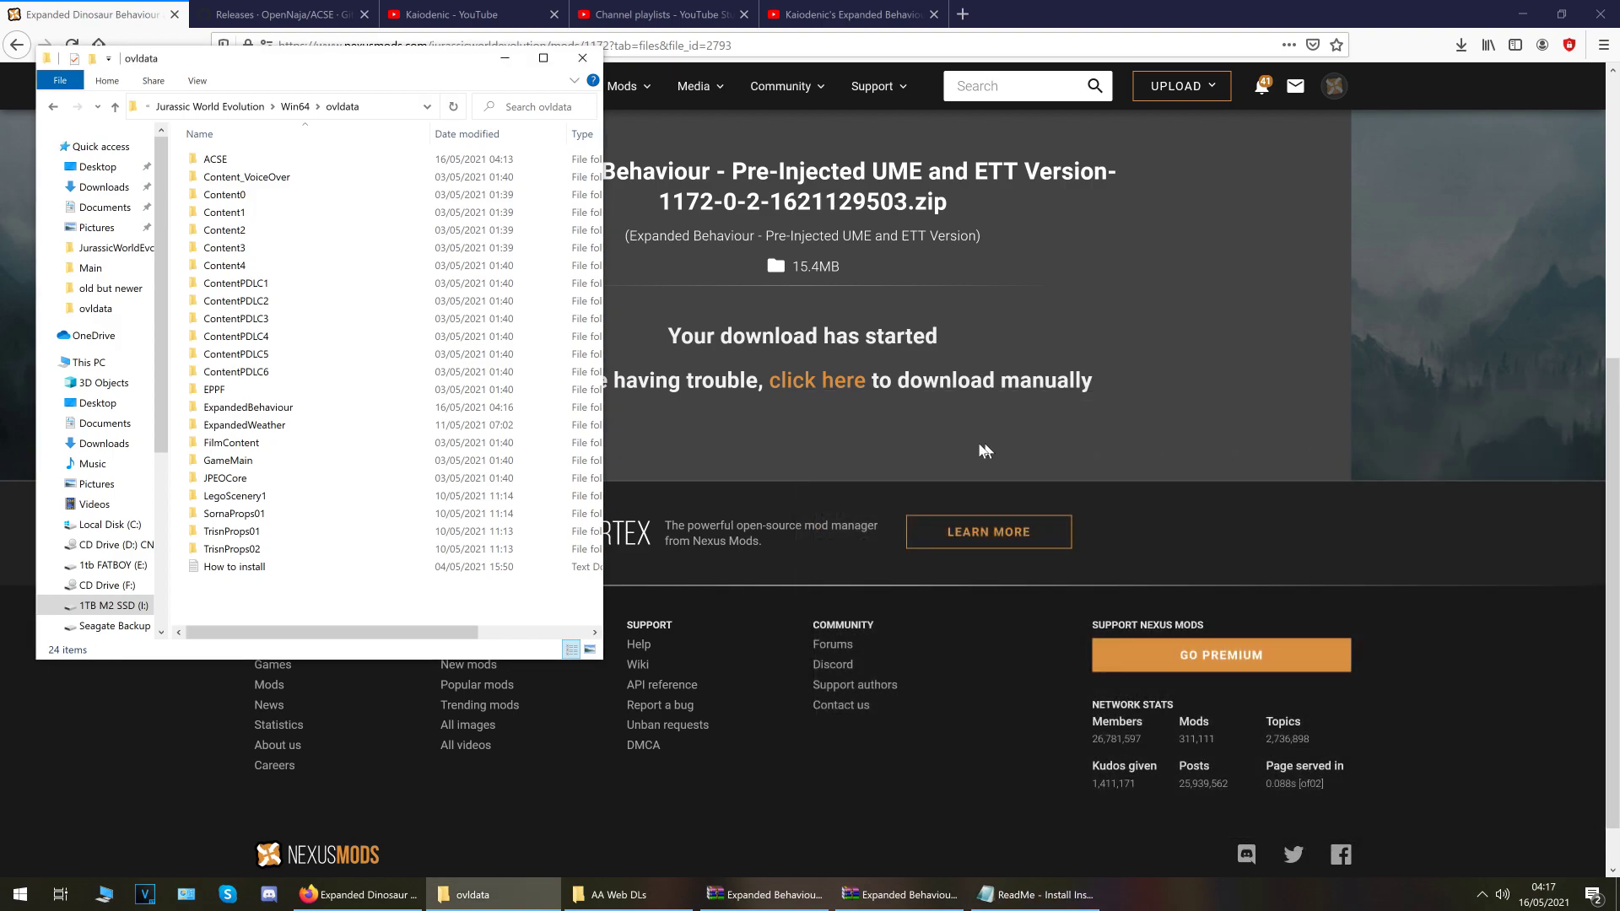
# Open the Content0 folder inside ovldata to locate its Main.ovl file, and move the folder window clear of the mod page's file link
pyautogui.doubleClick(236, 199)
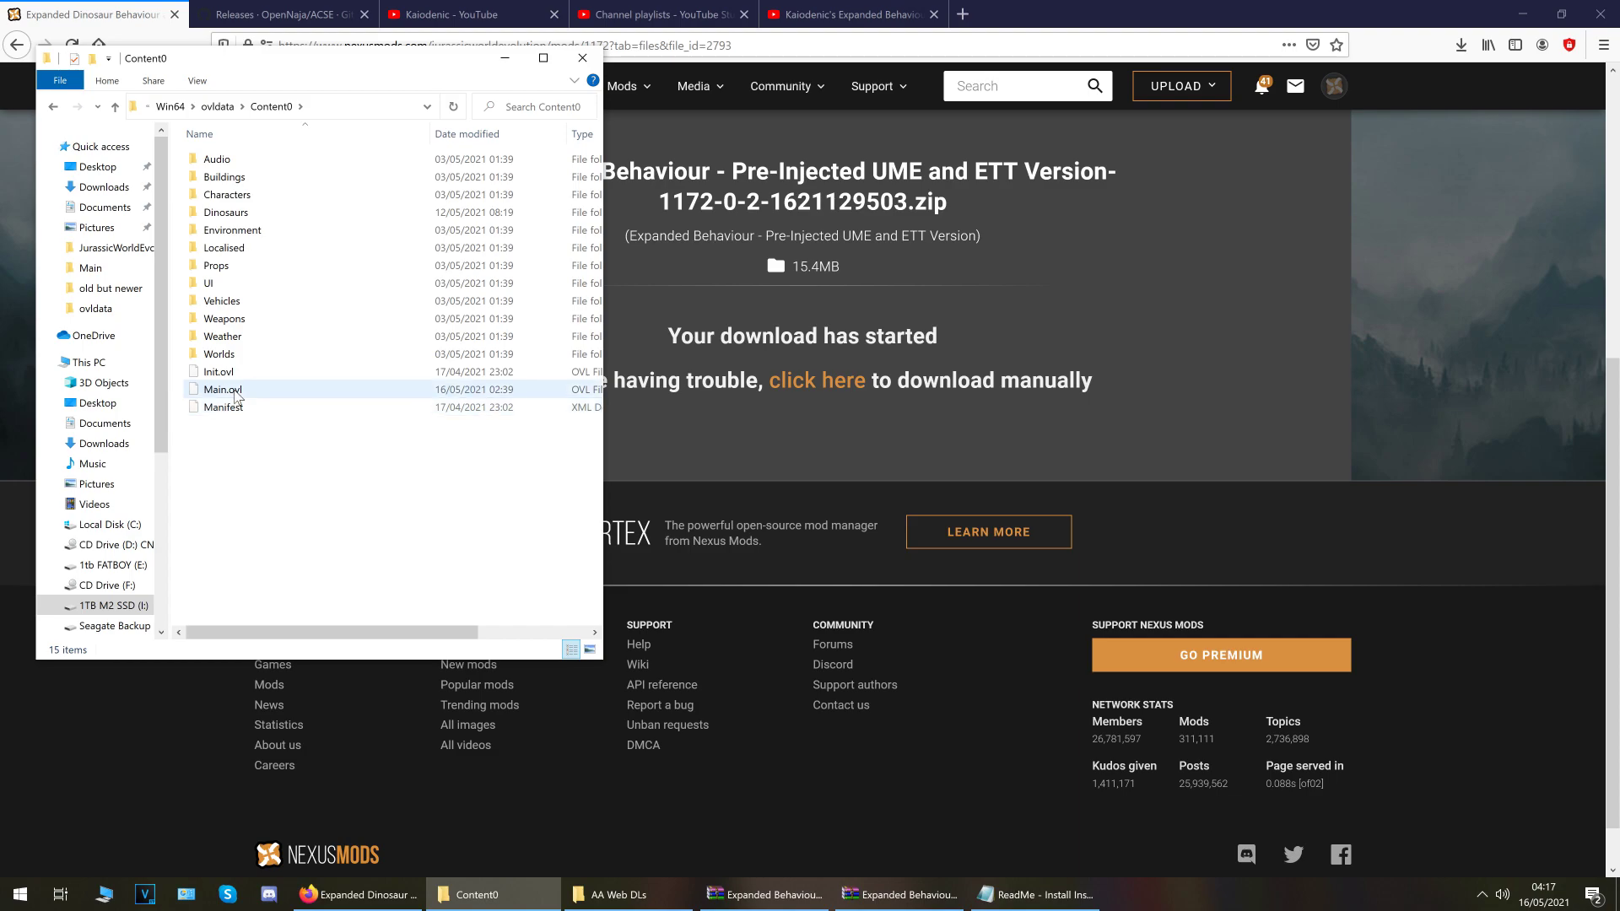
pyautogui.moveTo(220, 395)
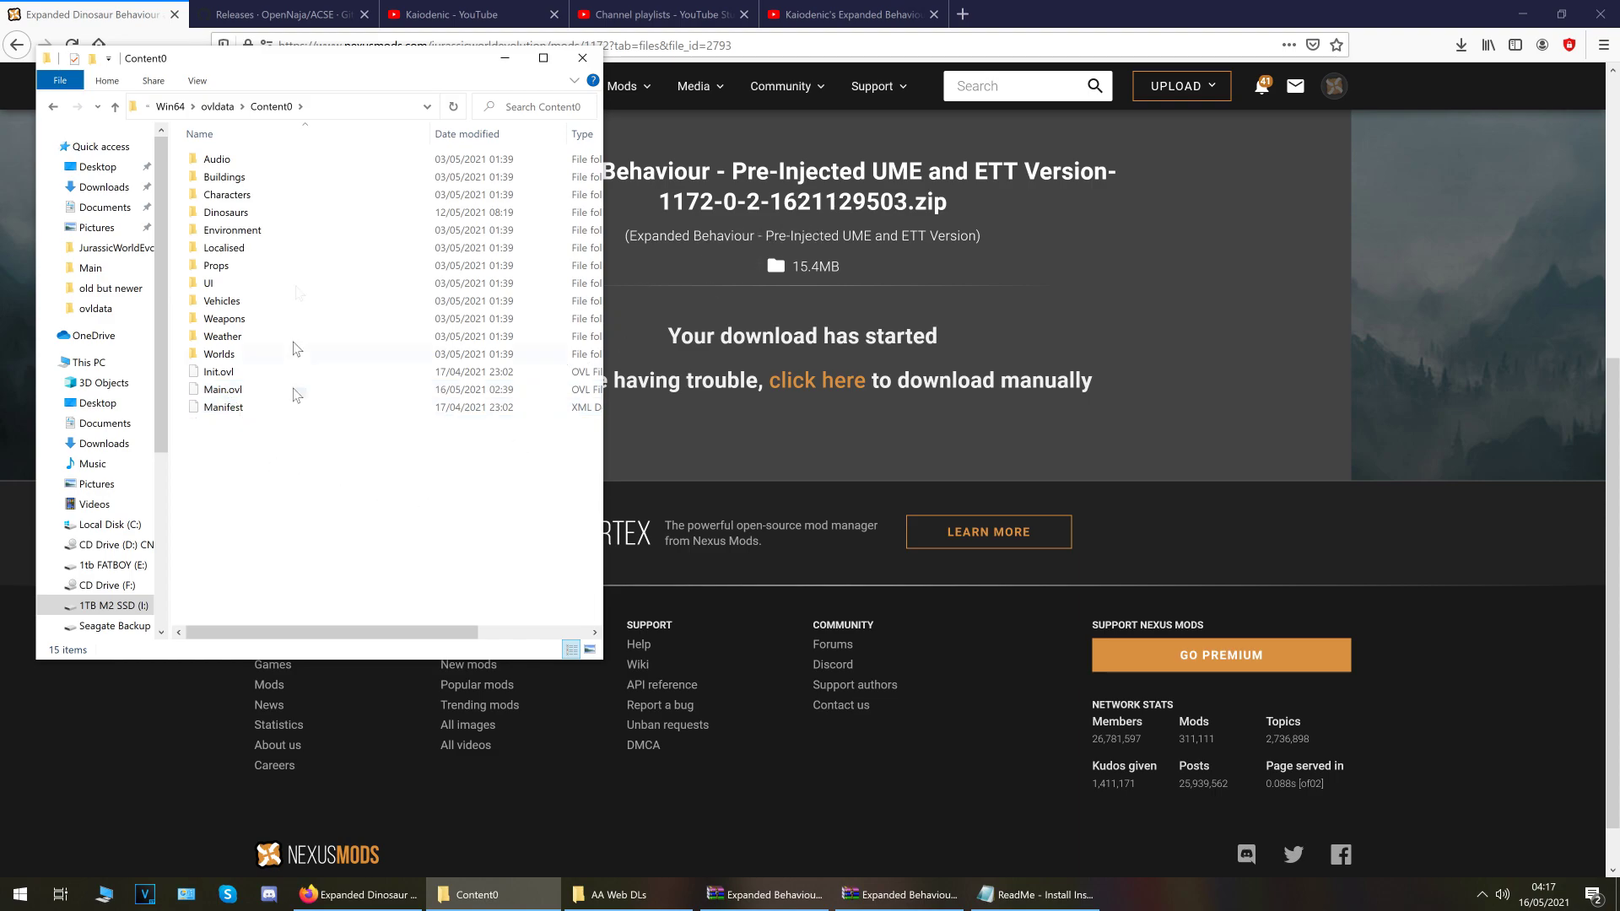
pyautogui.moveTo(287, 61); pyautogui.dragTo(1136, 185)
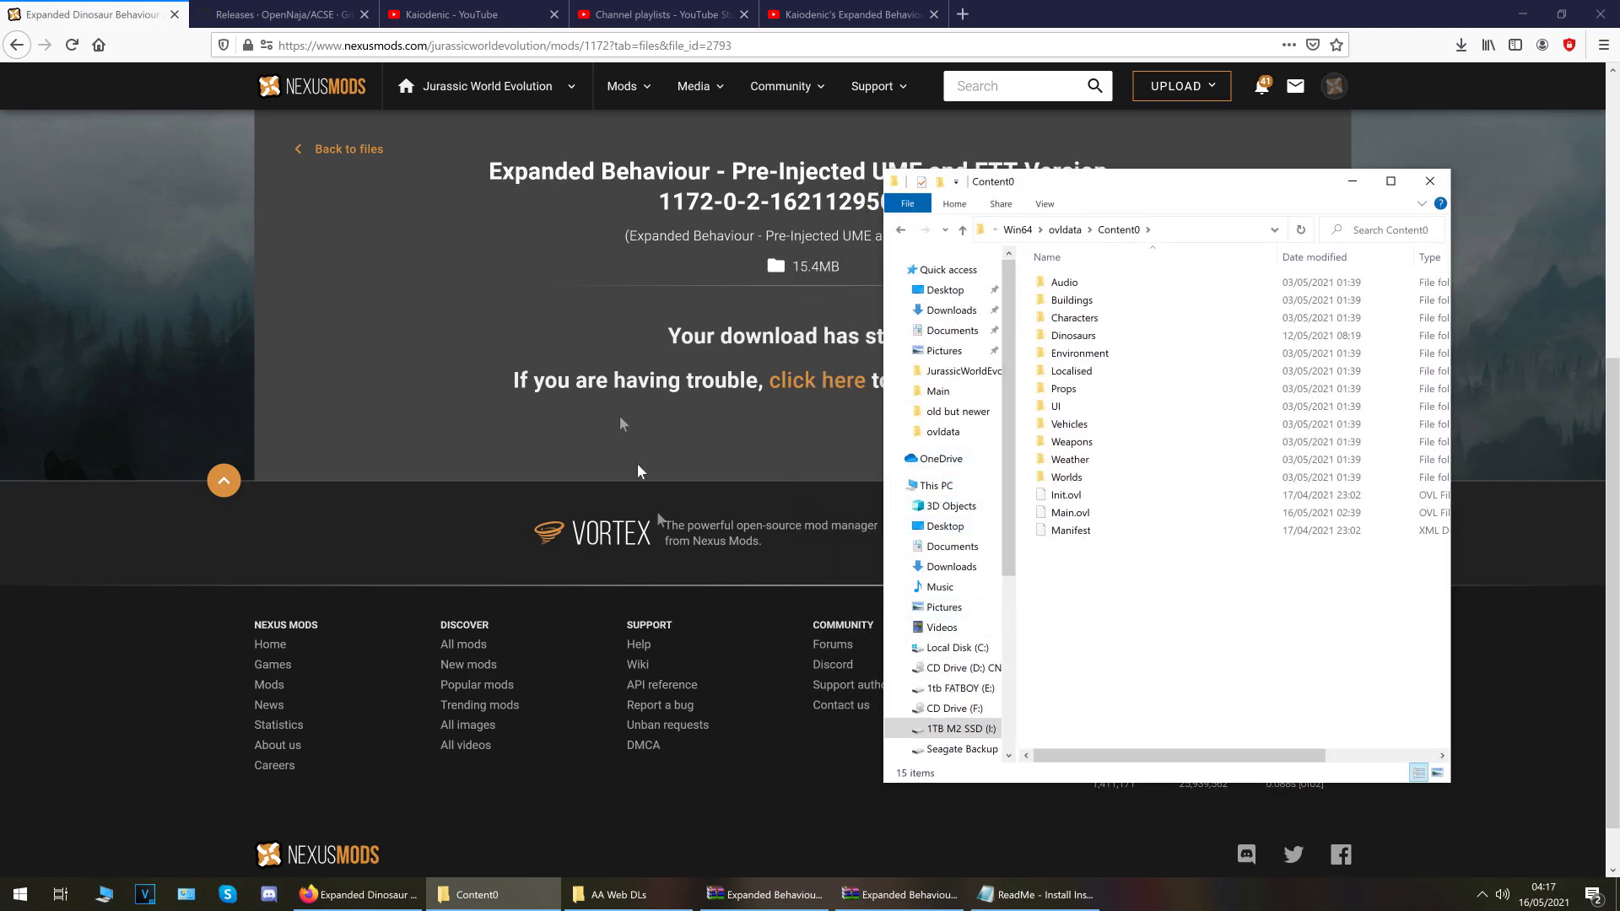
# Download the Expanded Behaviour - Injectables file manually from the mod's Nexus Mods file list, using the slow download
pyautogui.click(341, 149)
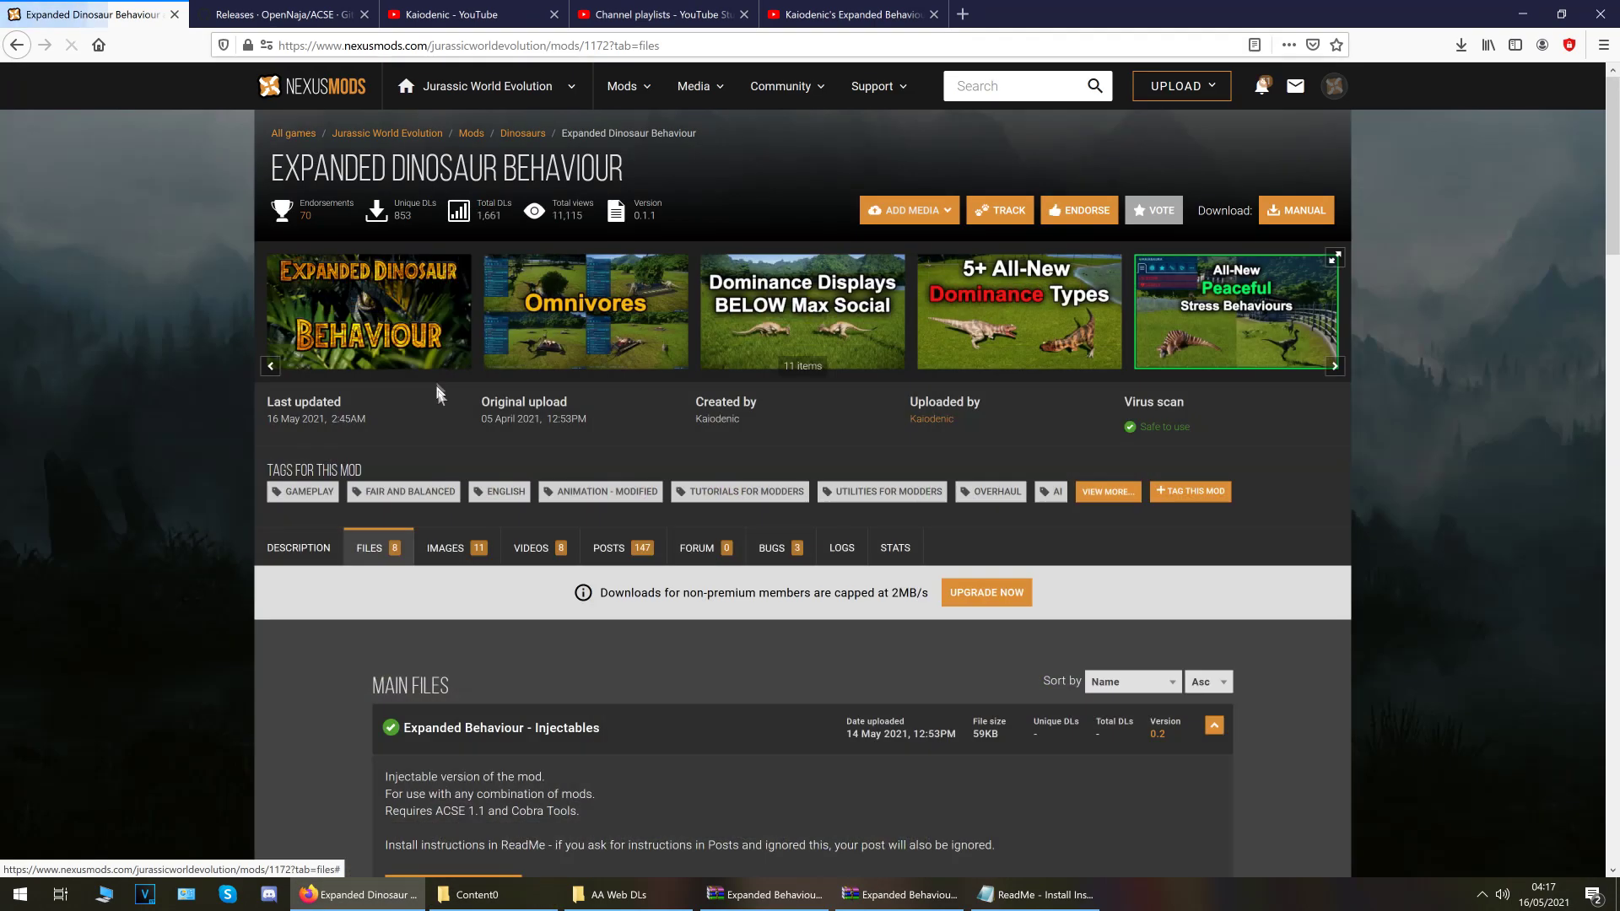
pyautogui.scroll(-3, 221, 358)
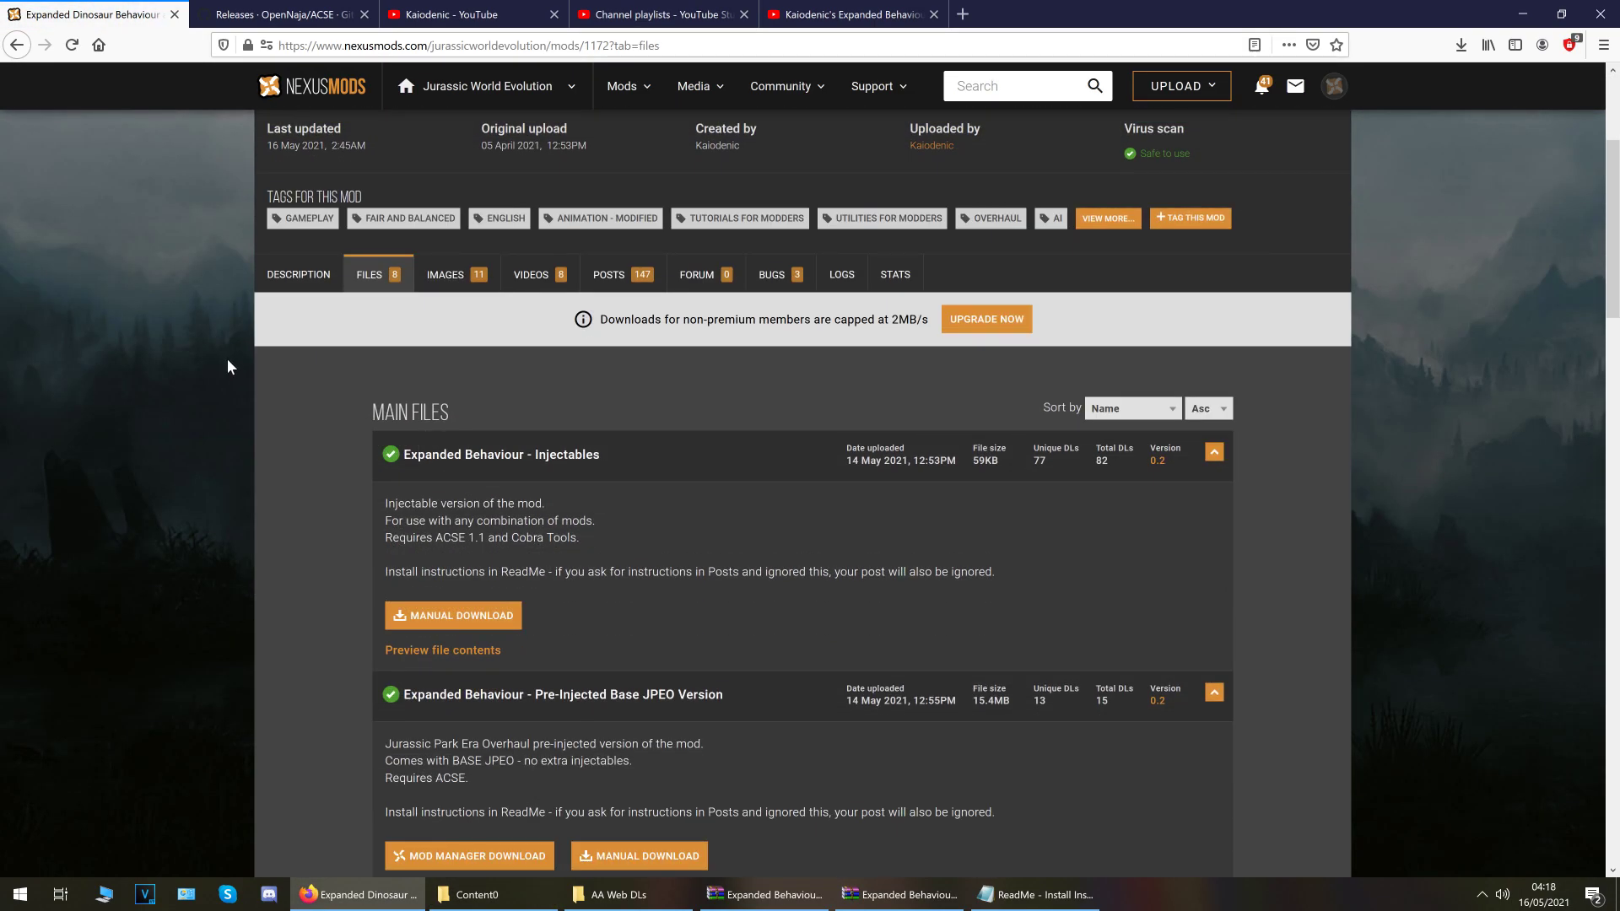
pyautogui.click(429, 620)
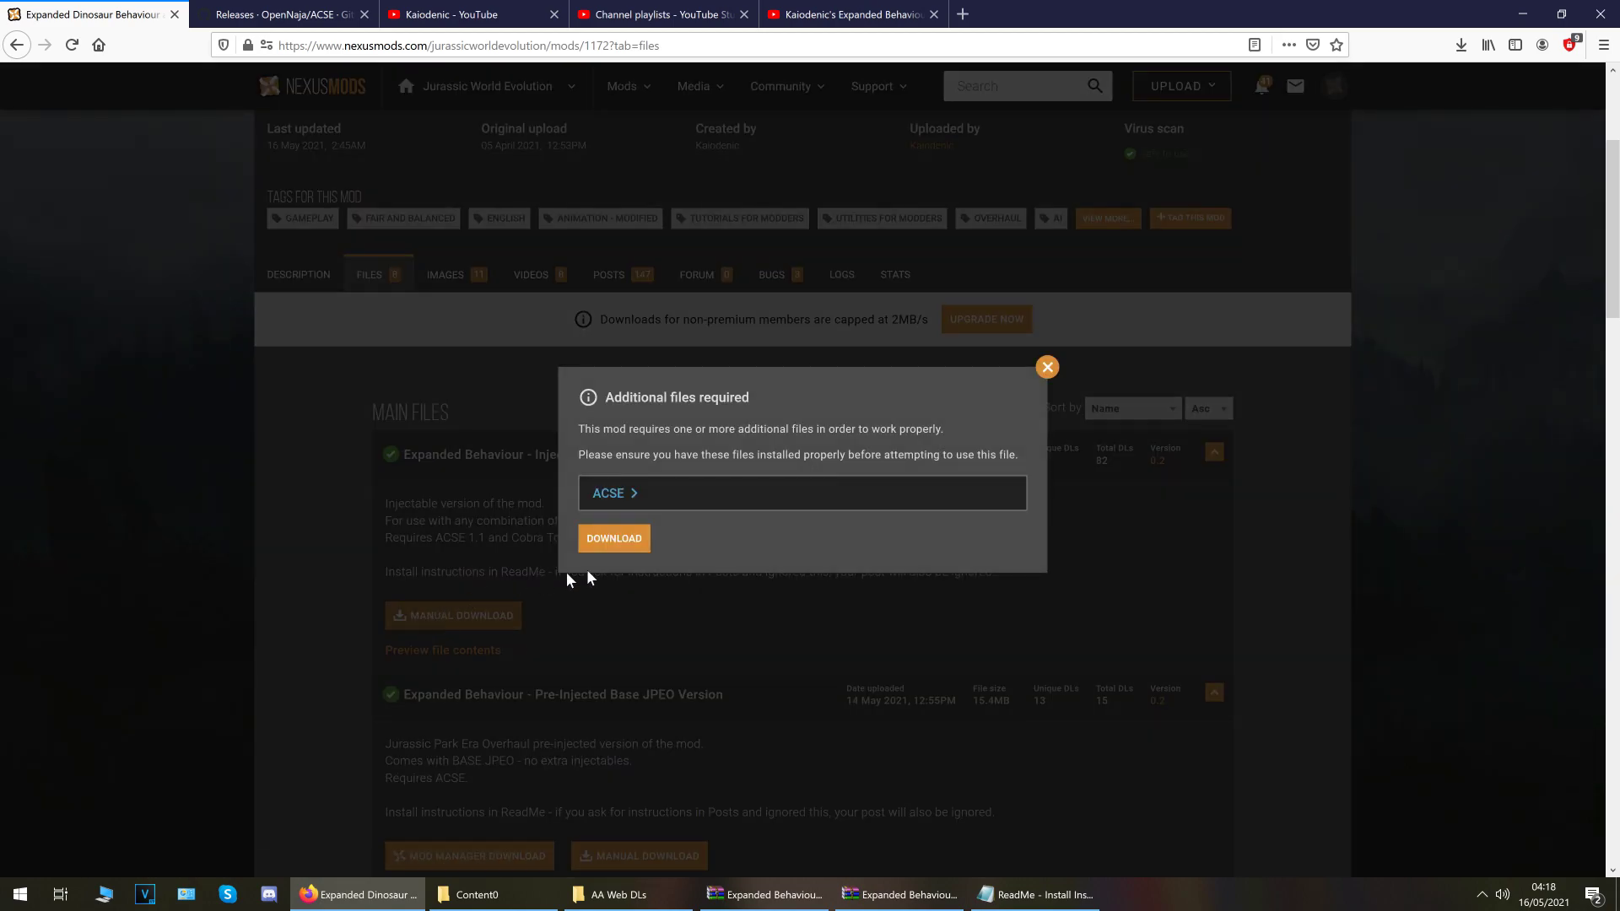
pyautogui.click(617, 539)
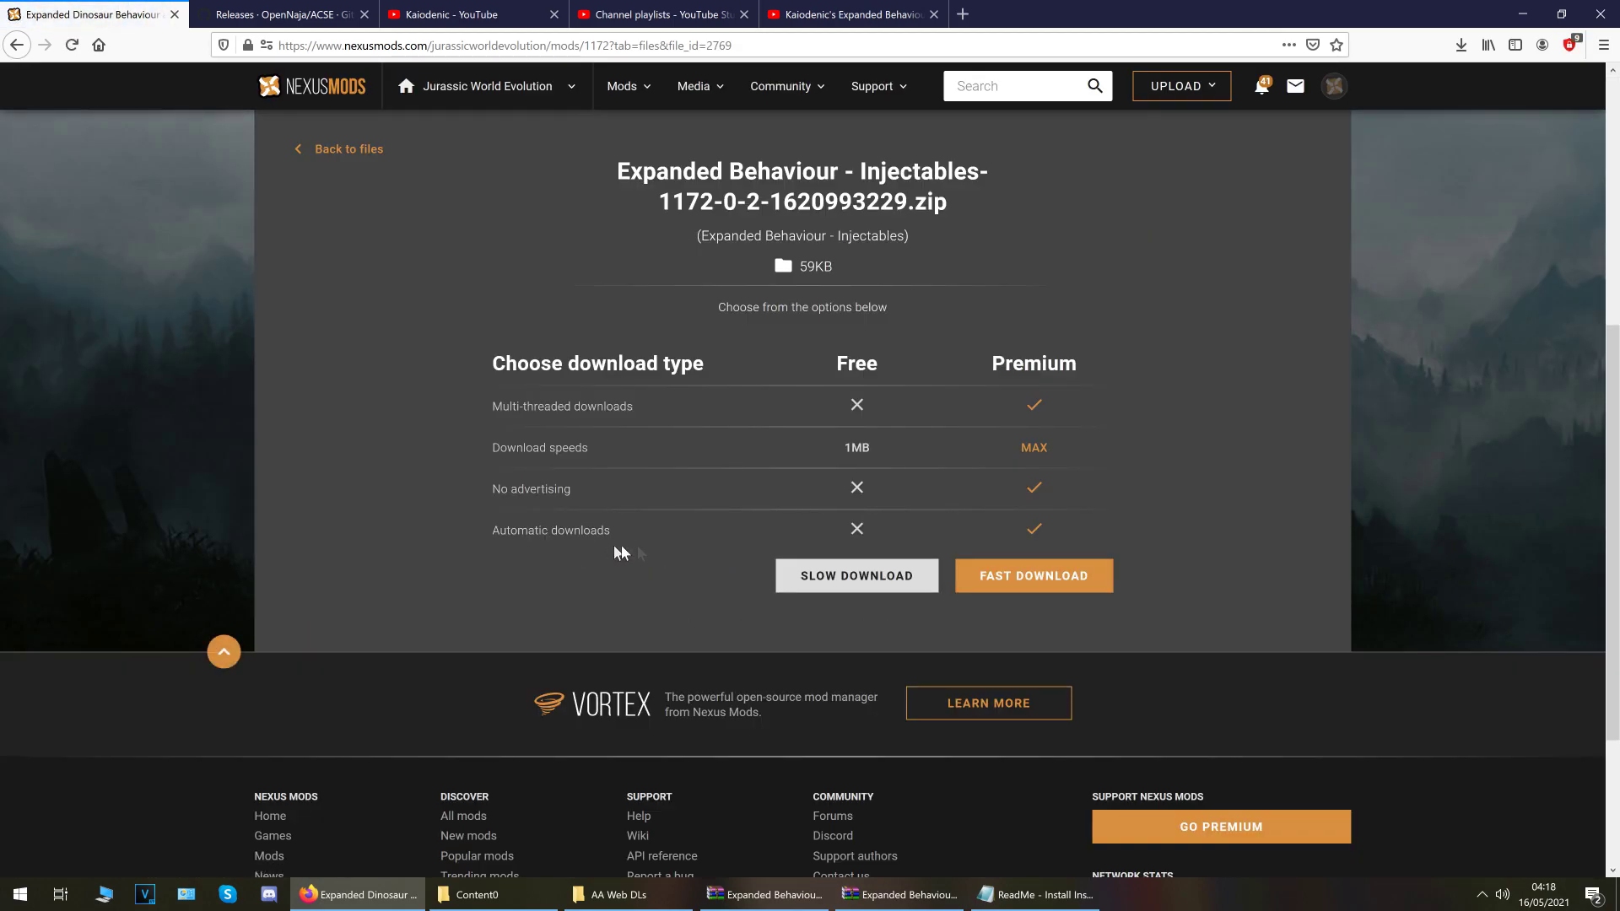
pyautogui.click(829, 577)
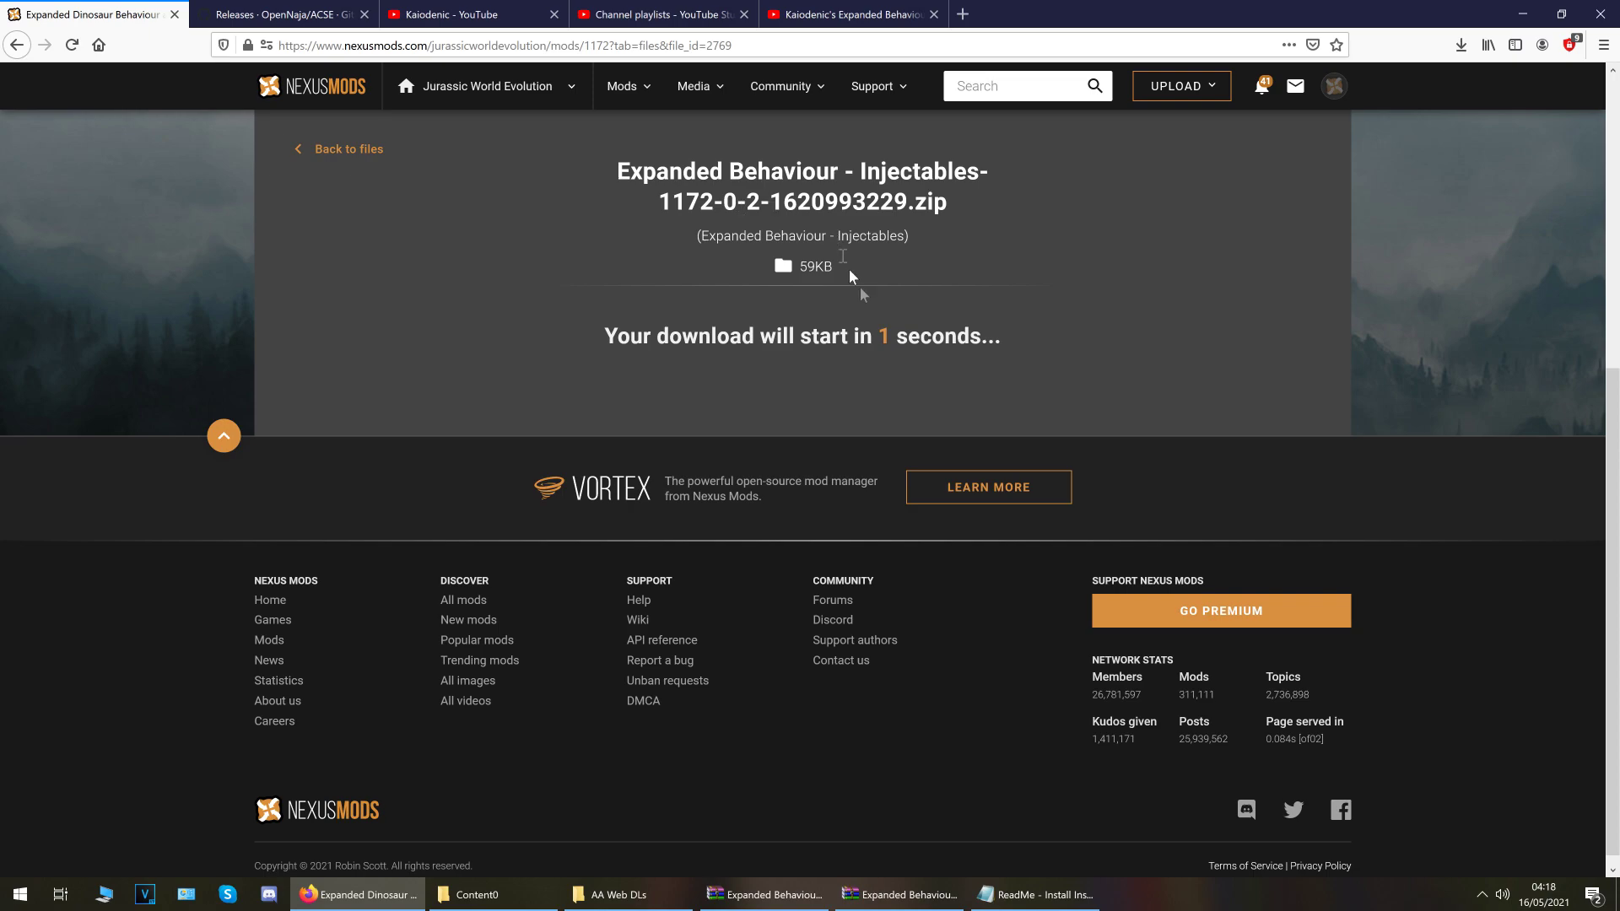
# Open the downloaded Expanded Behaviour - Injectables archive and read its ReadMe - Install Instructions file, closing it when finished
pyautogui.click(1460, 45)
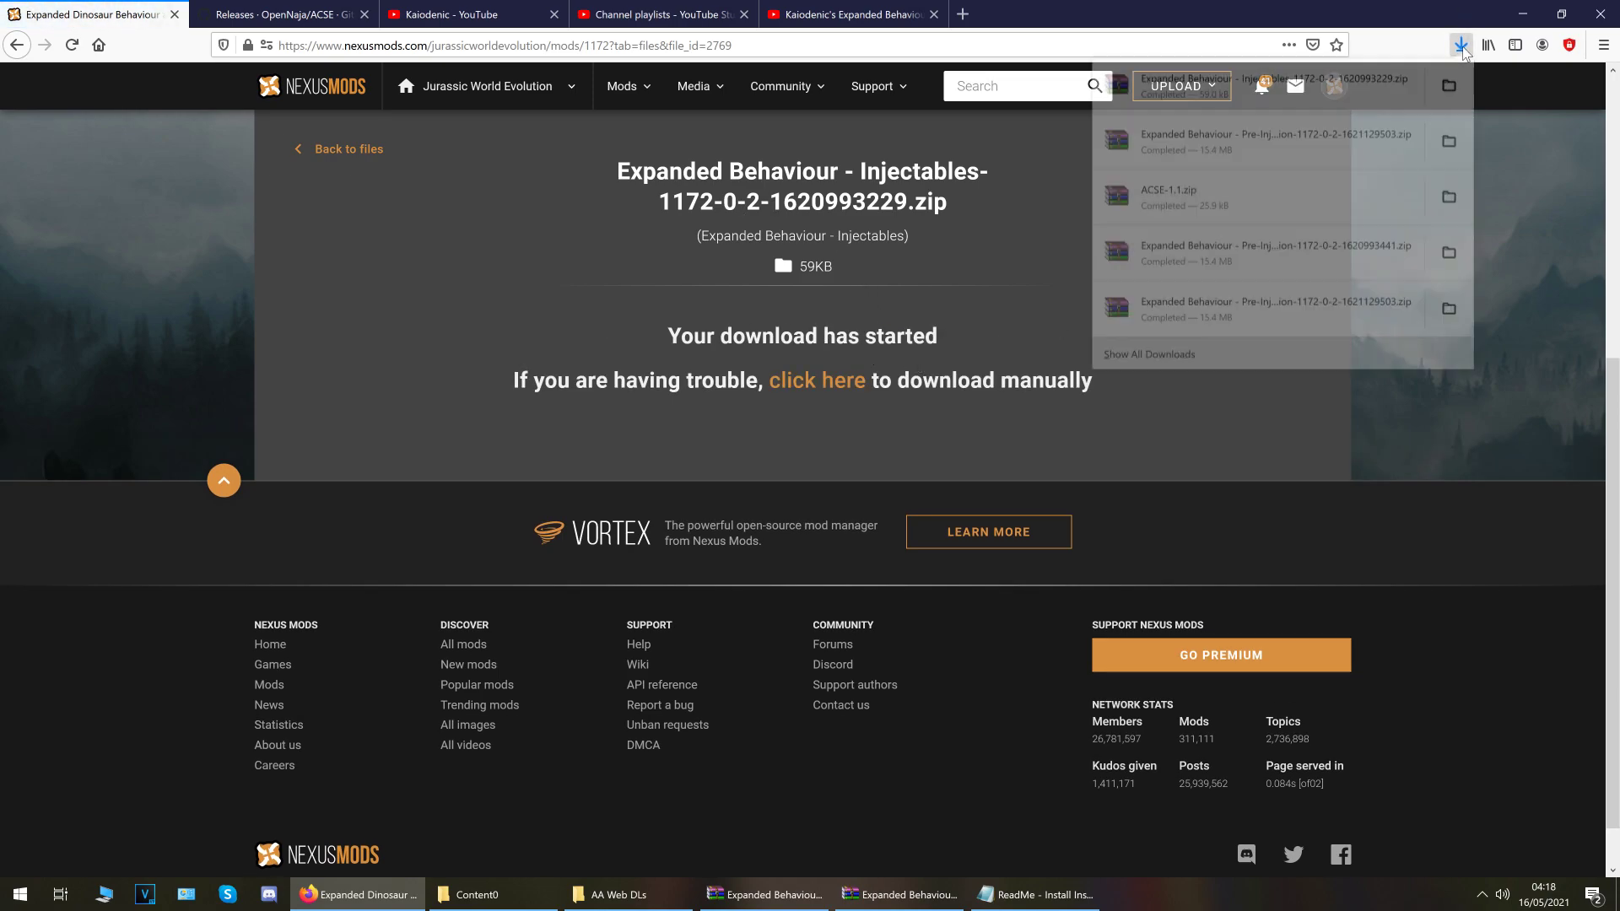
pyautogui.click(1279, 88)
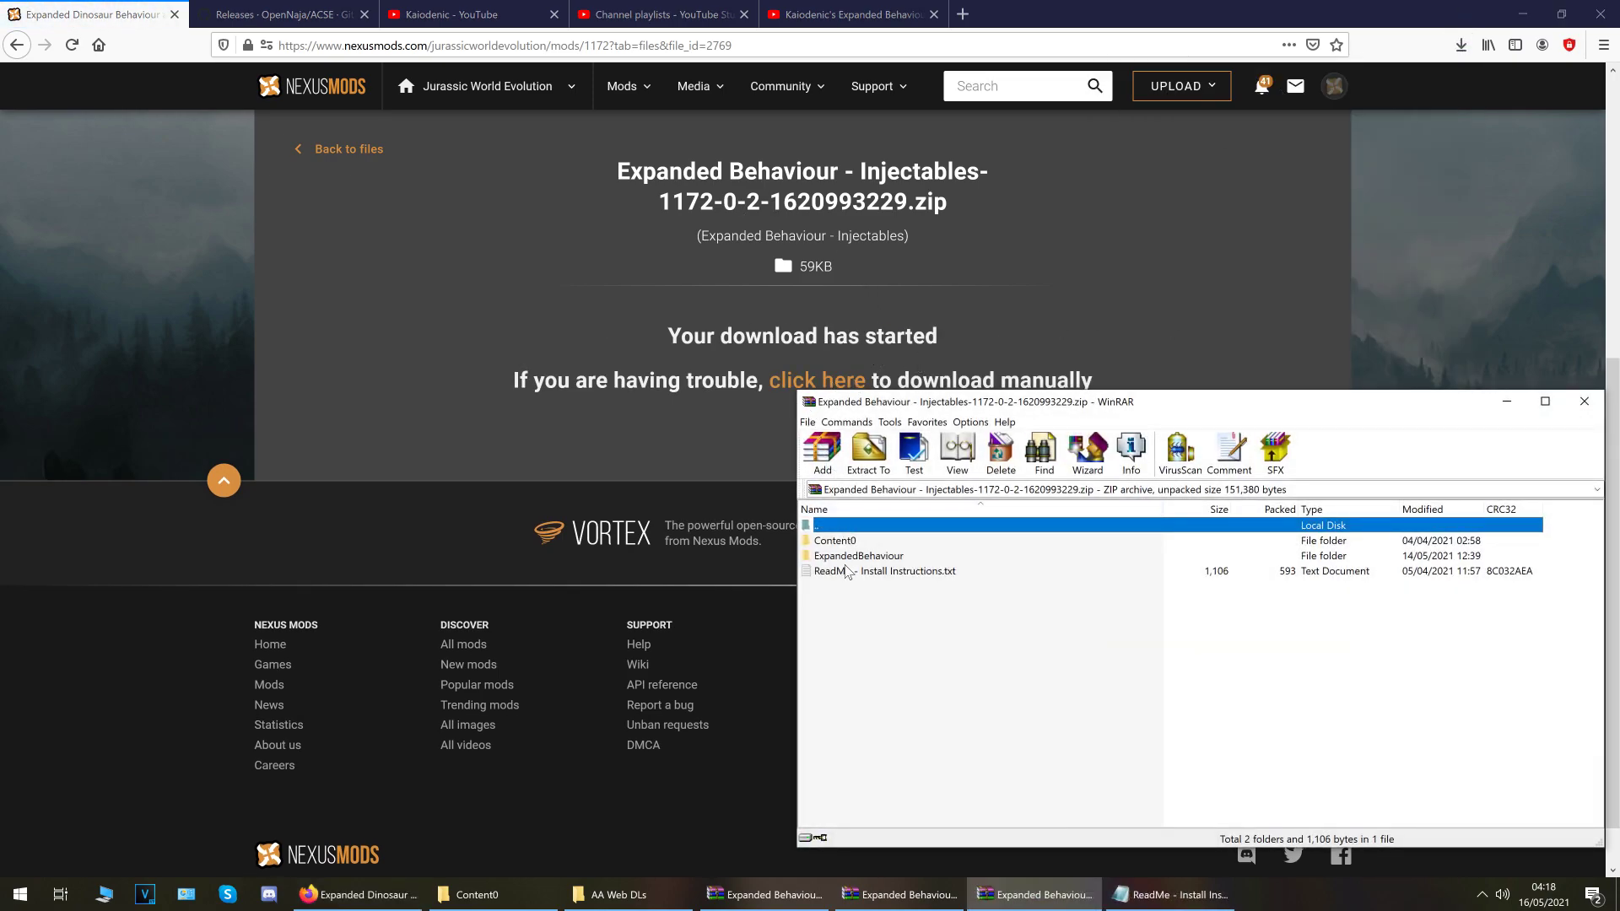
pyautogui.doubleClick(847, 572)
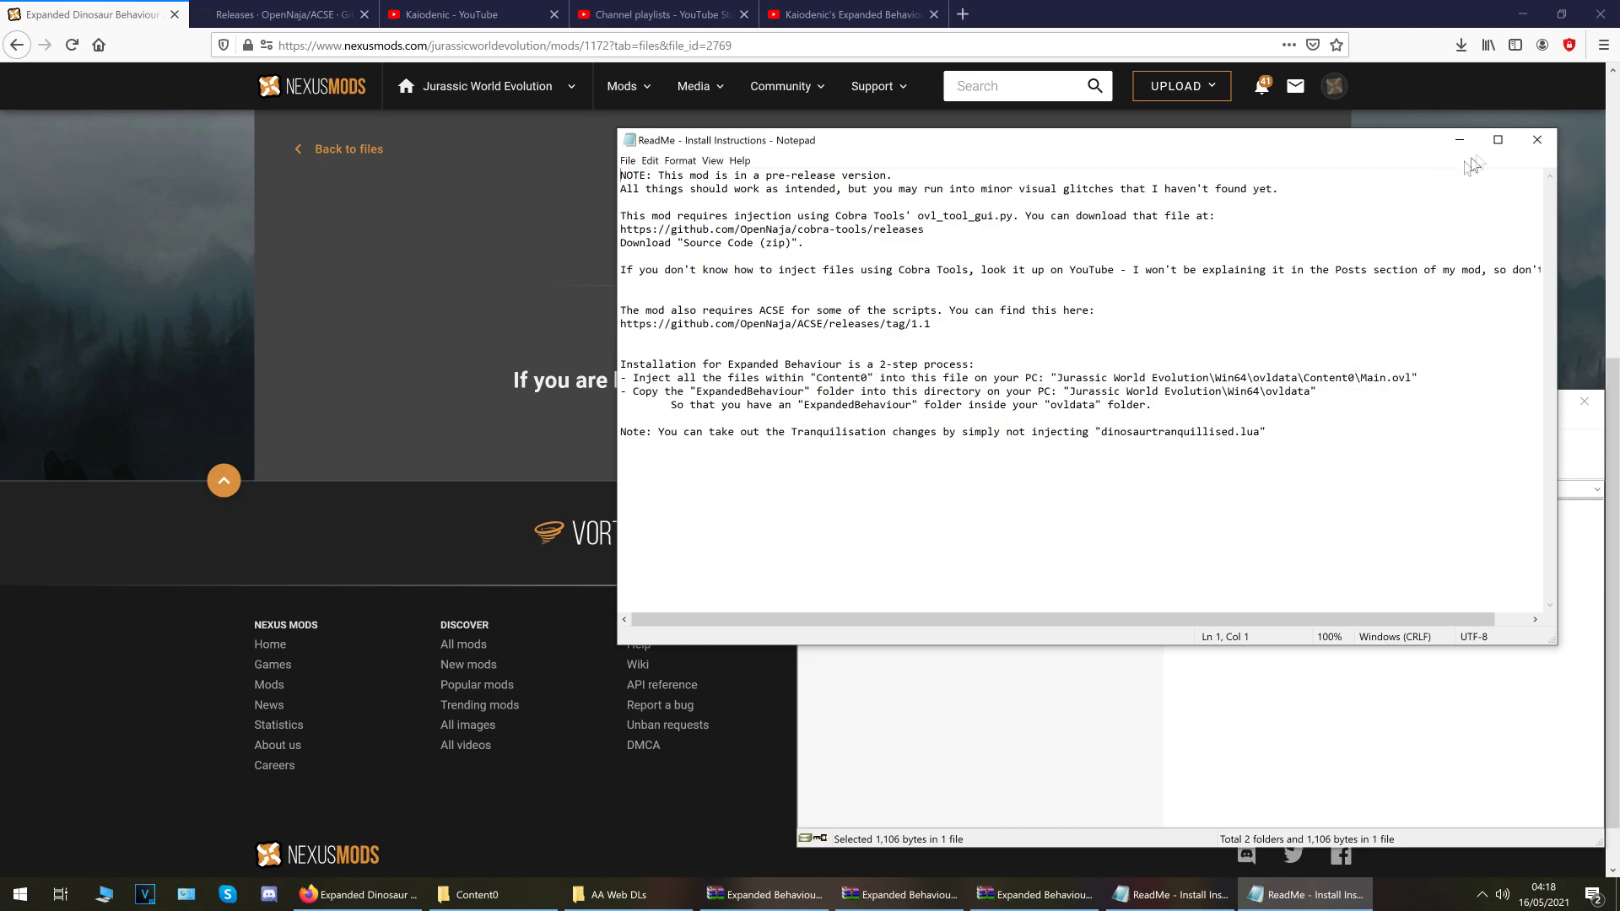
pyautogui.click(1525, 142)
# Show the lua files in the archive's Content0 folder and open the 1TB M2 SSD (I:) drive in a folder window beside it
pyautogui.doubleClick(859, 541)
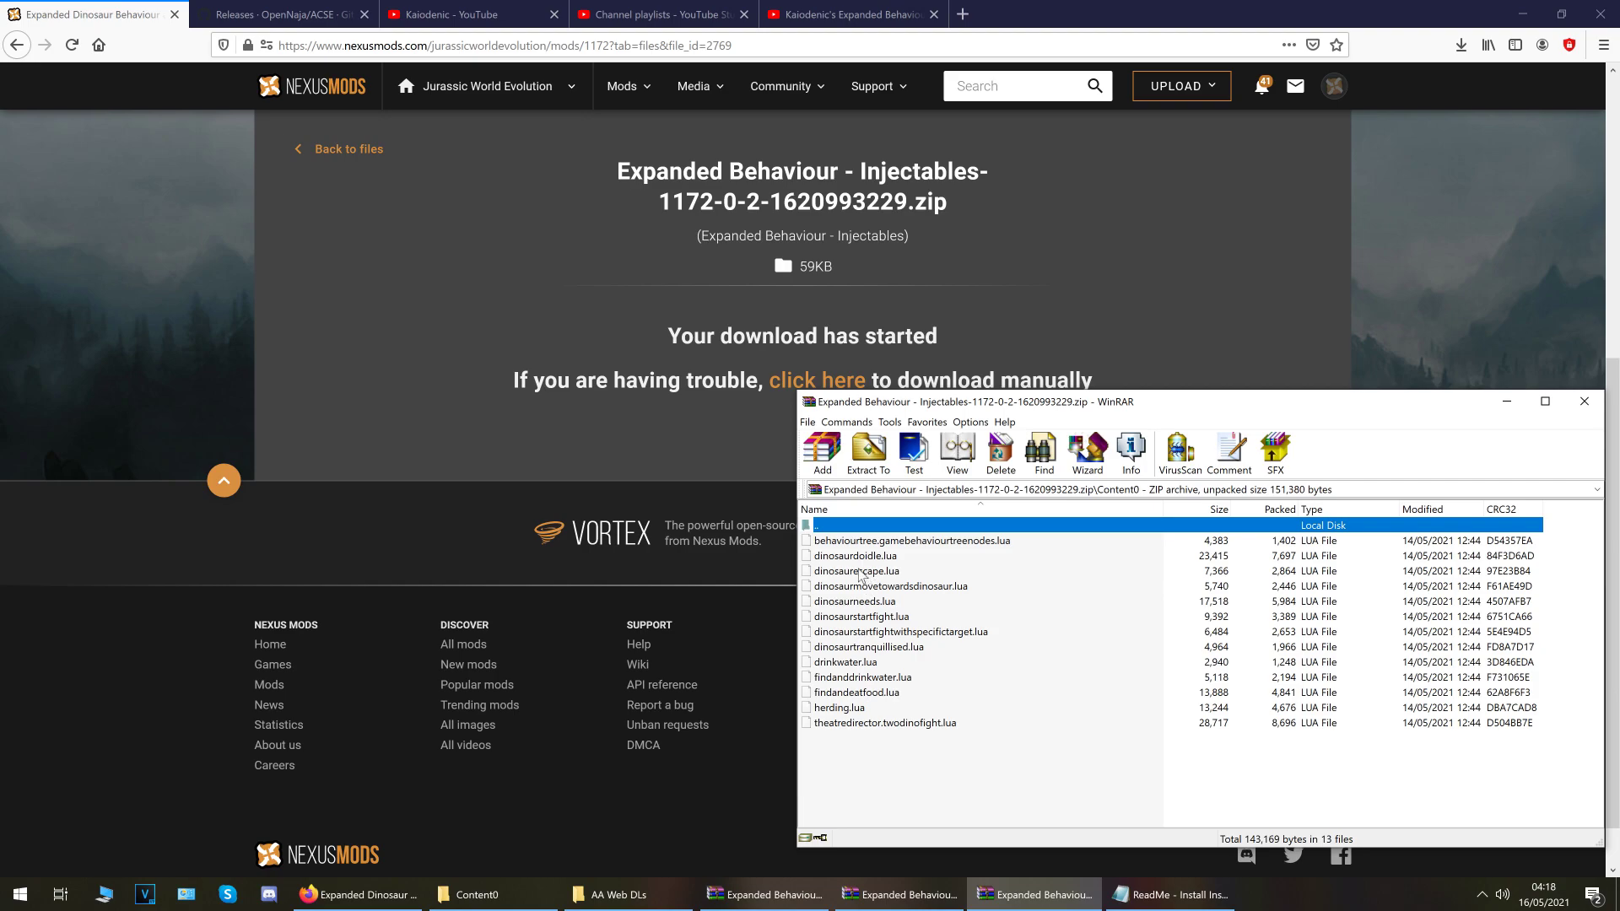
pyautogui.click(104, 894)
pyautogui.scroll(-3, 1139, 556)
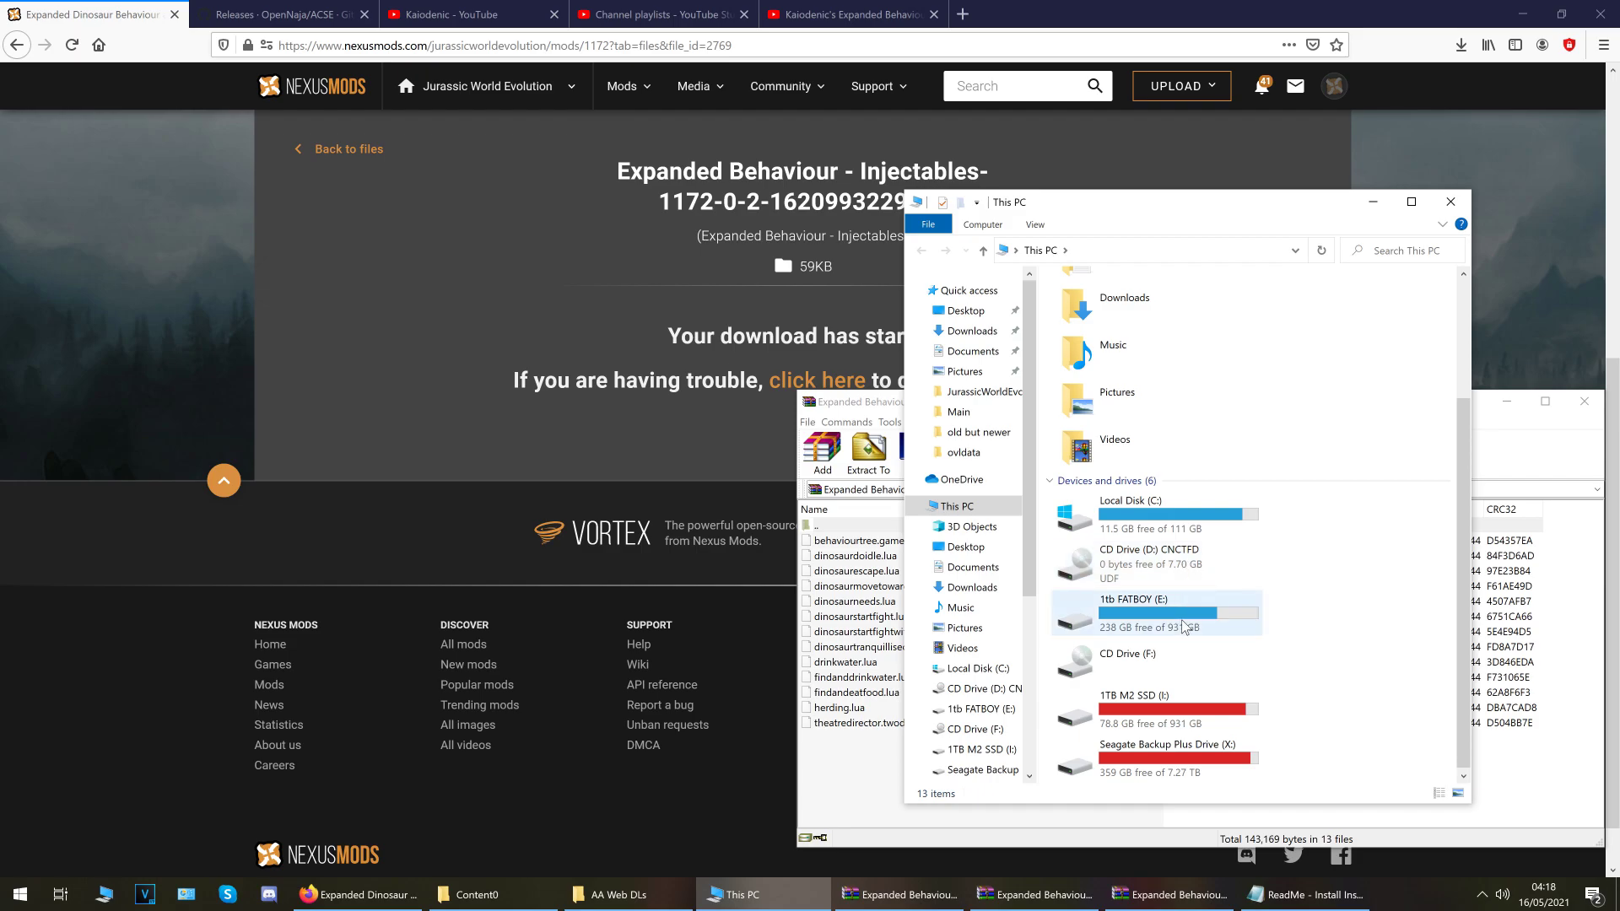
pyautogui.doubleClick(1179, 723)
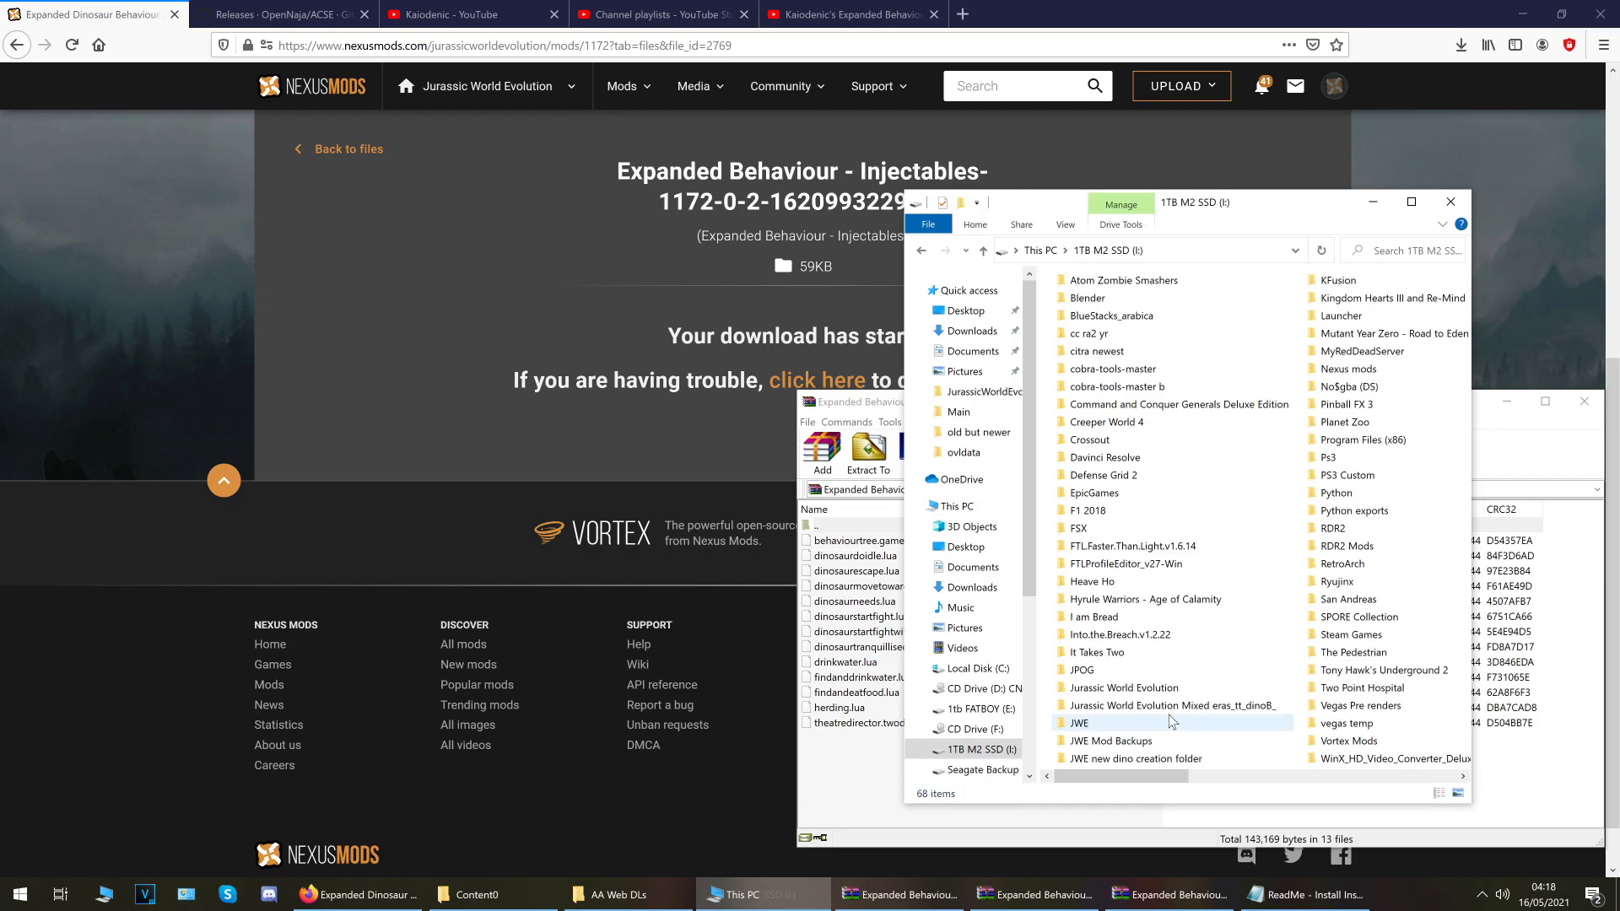
pyautogui.moveTo(1210, 217); pyautogui.dragTo(519, 175)
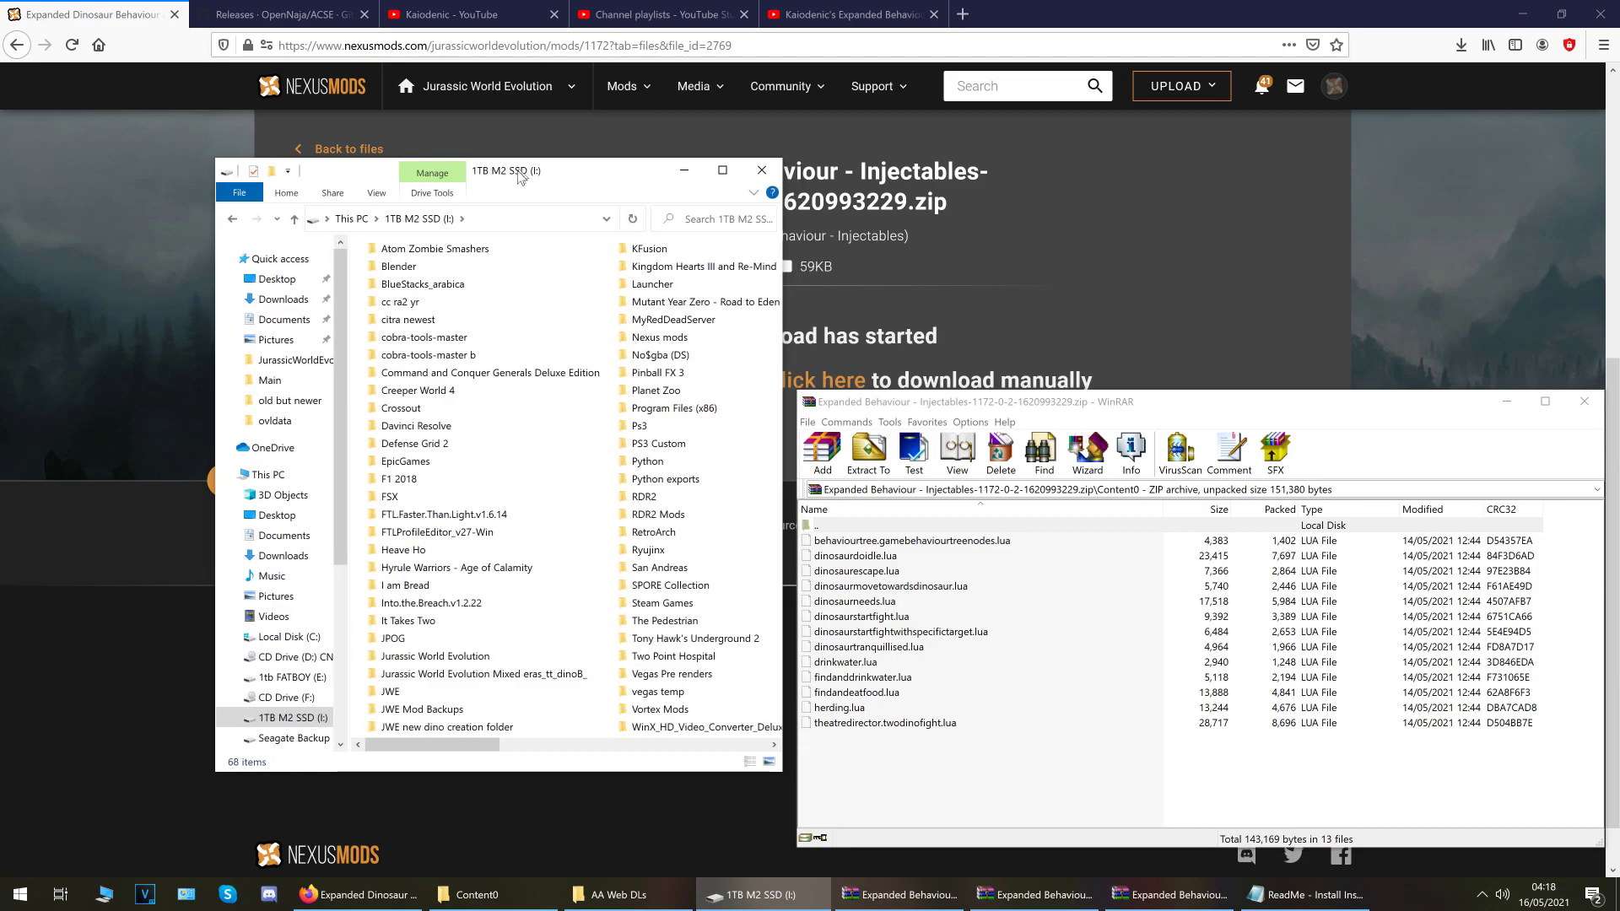
pyautogui.doubleClick(466, 338)
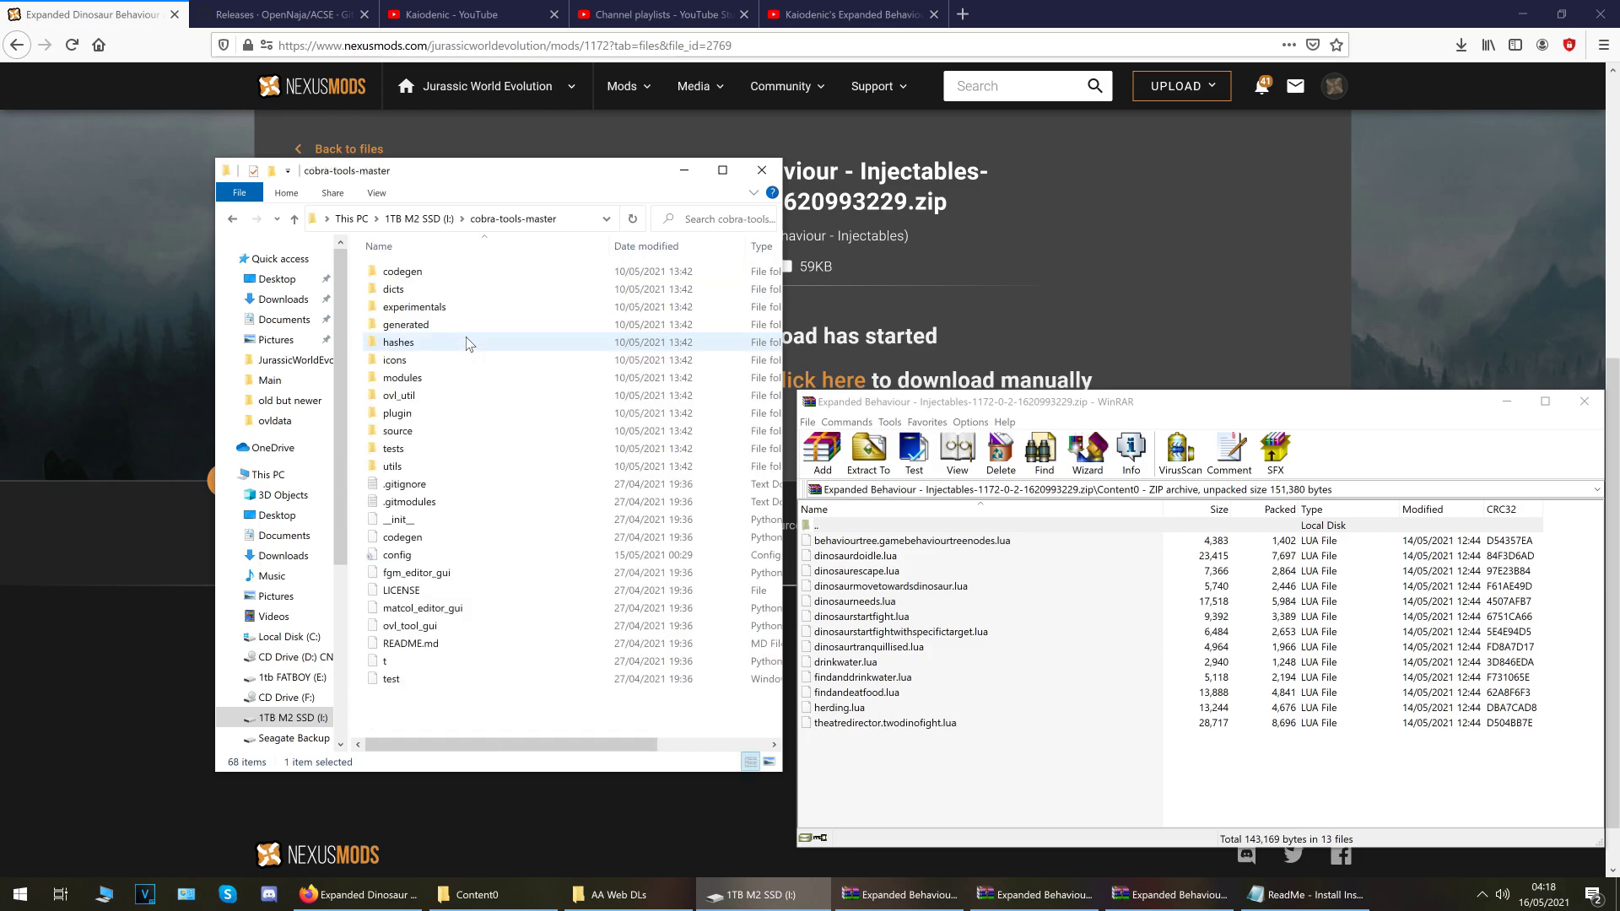
pyautogui.doubleClick(399, 629)
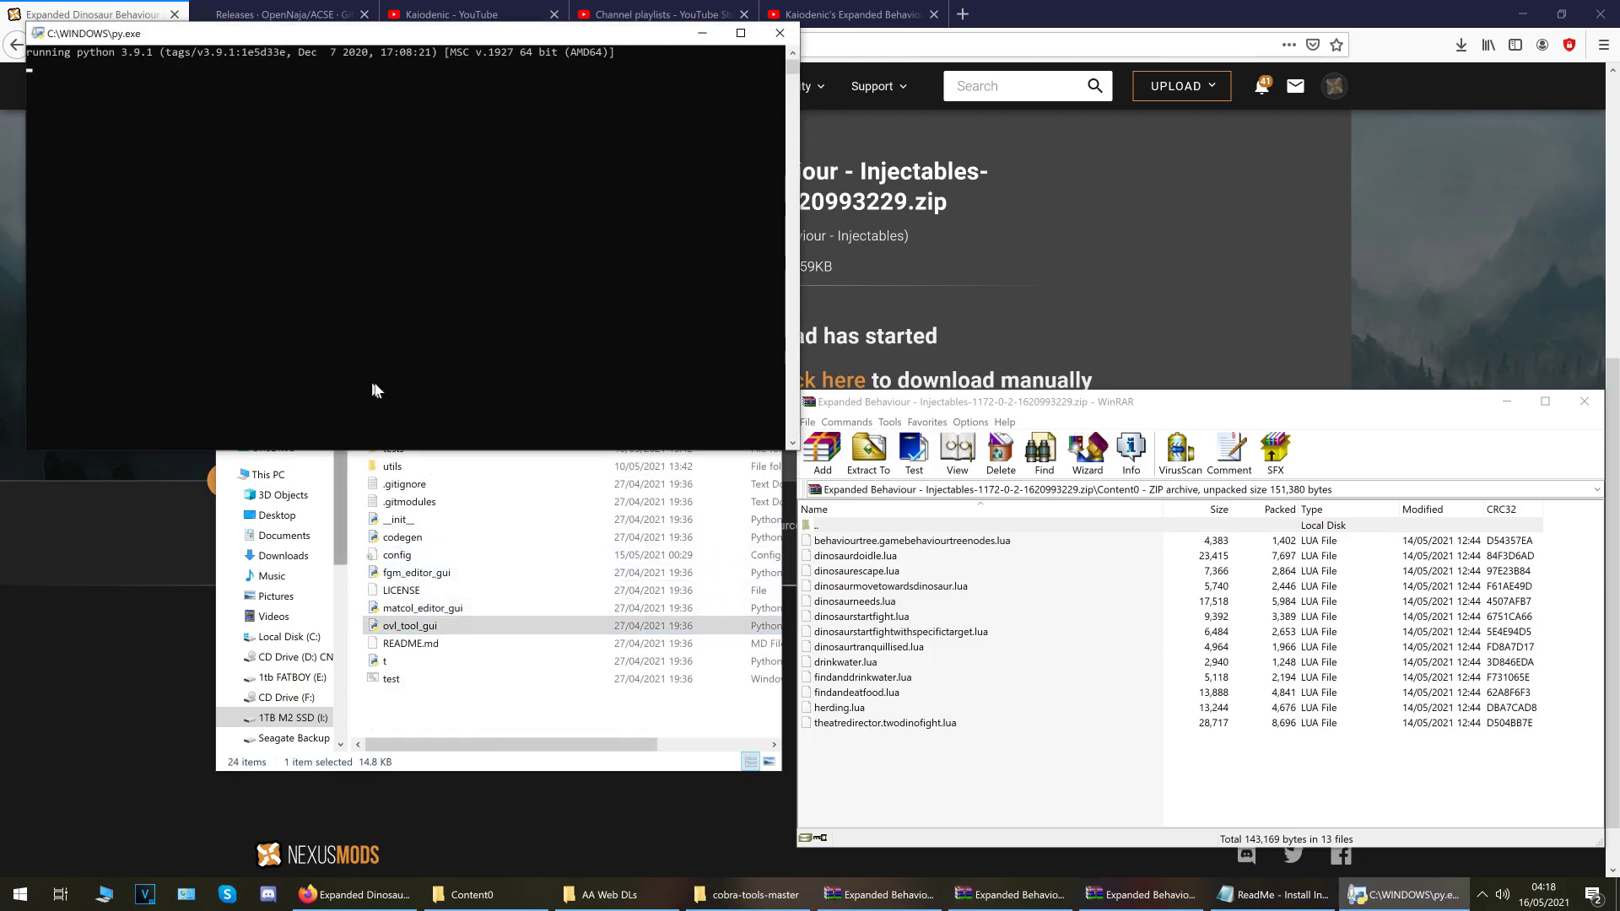
pyautogui.moveTo(739, 309); pyautogui.dragTo(324, 311)
pyautogui.click(745, 305)
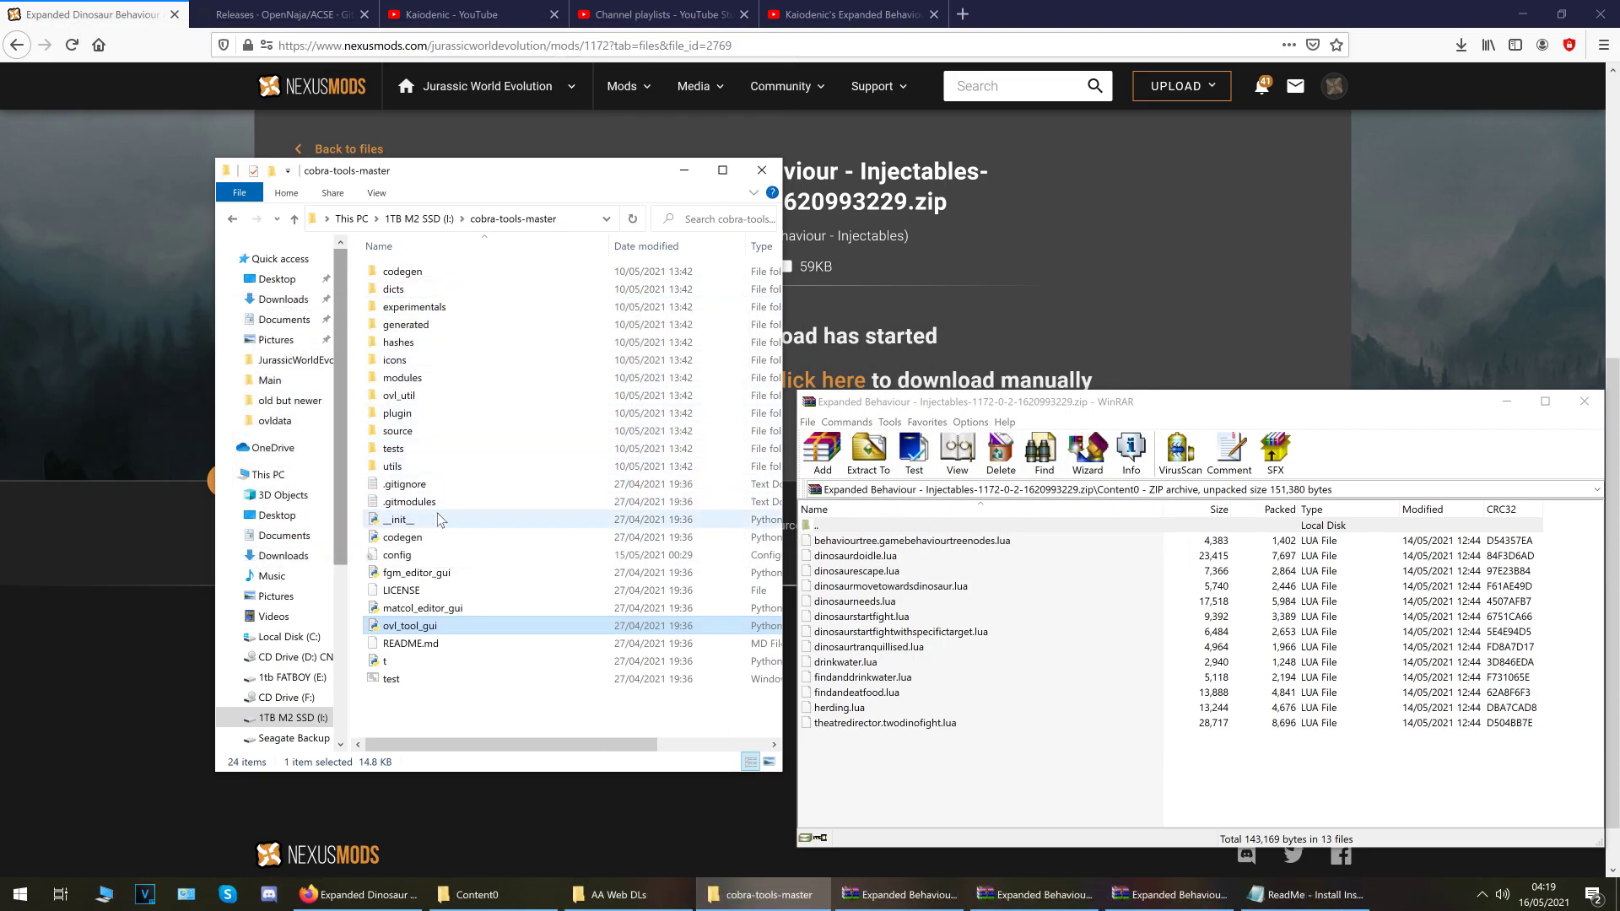
# Launch ovl_tool_gui from the cobra-tools-master b folder on the I: drive
pyautogui.click(384, 219)
pyautogui.doubleClick(419, 359)
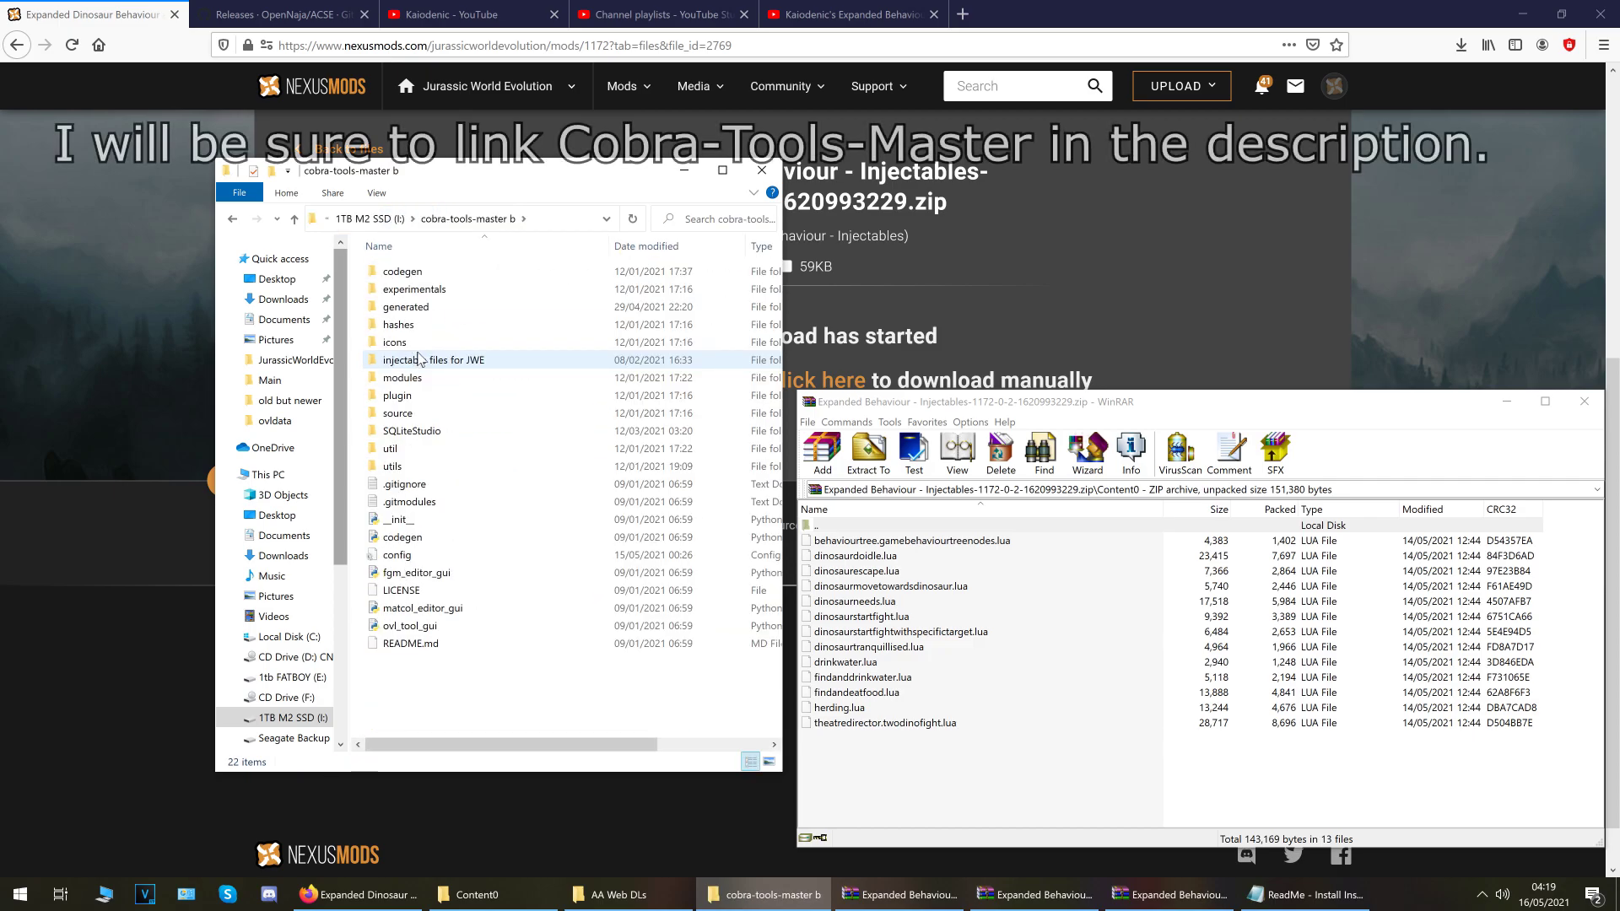
pyautogui.doubleClick(400, 625)
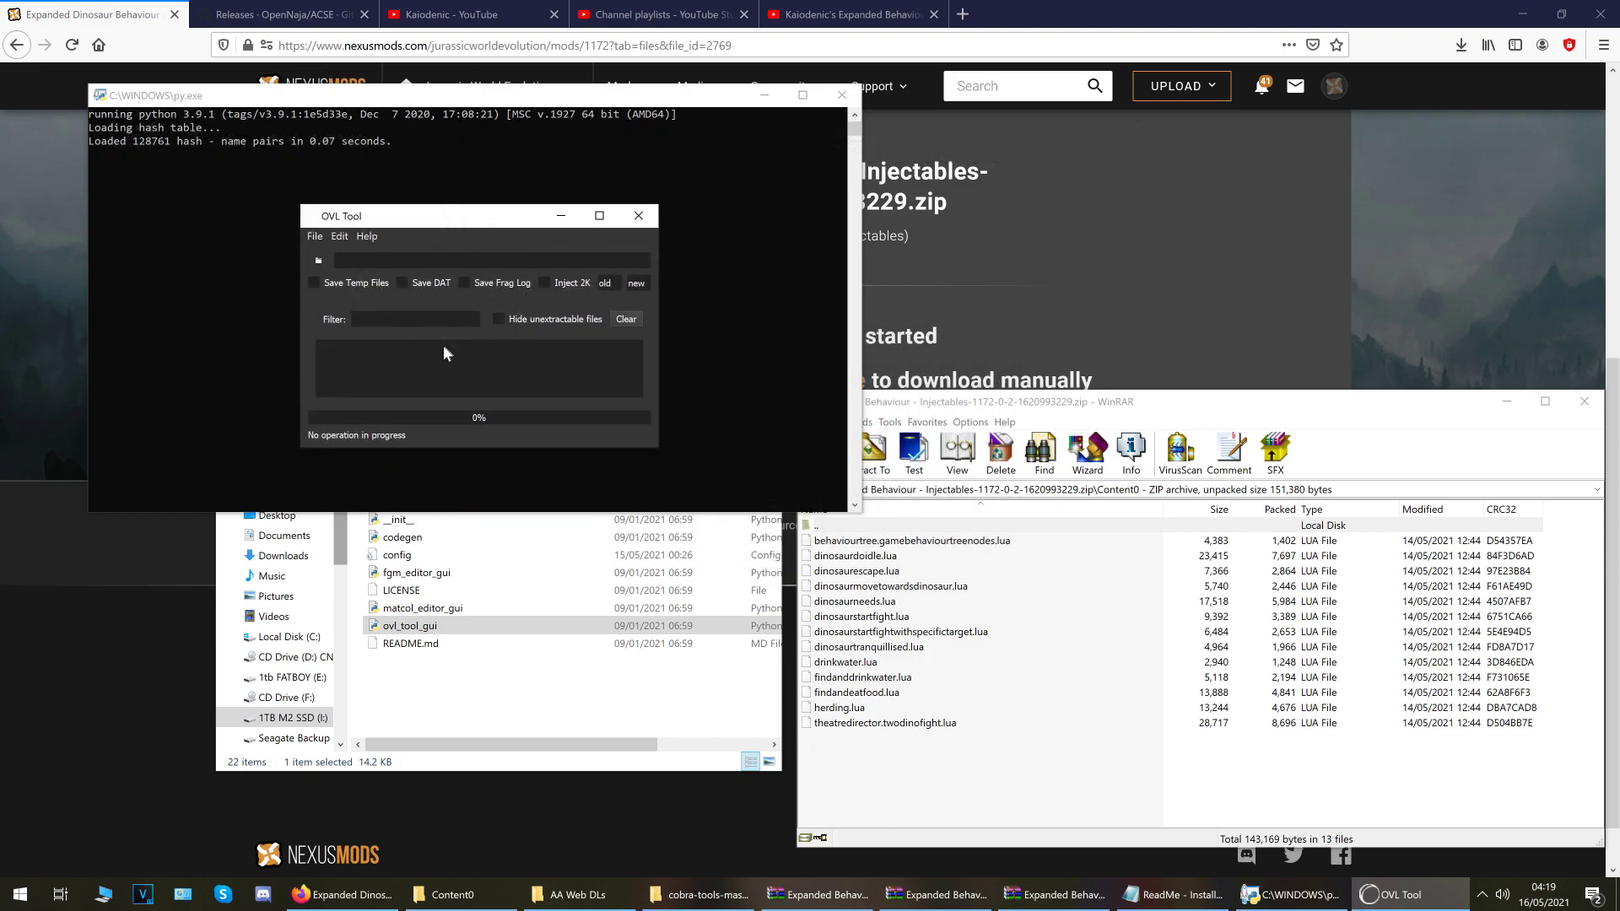
# Start loading an OVL file and browse to Steam Games\steamapps\common\Jurassic World Evolution\Win64\ovldata on the I: drive
pyautogui.click(311, 237)
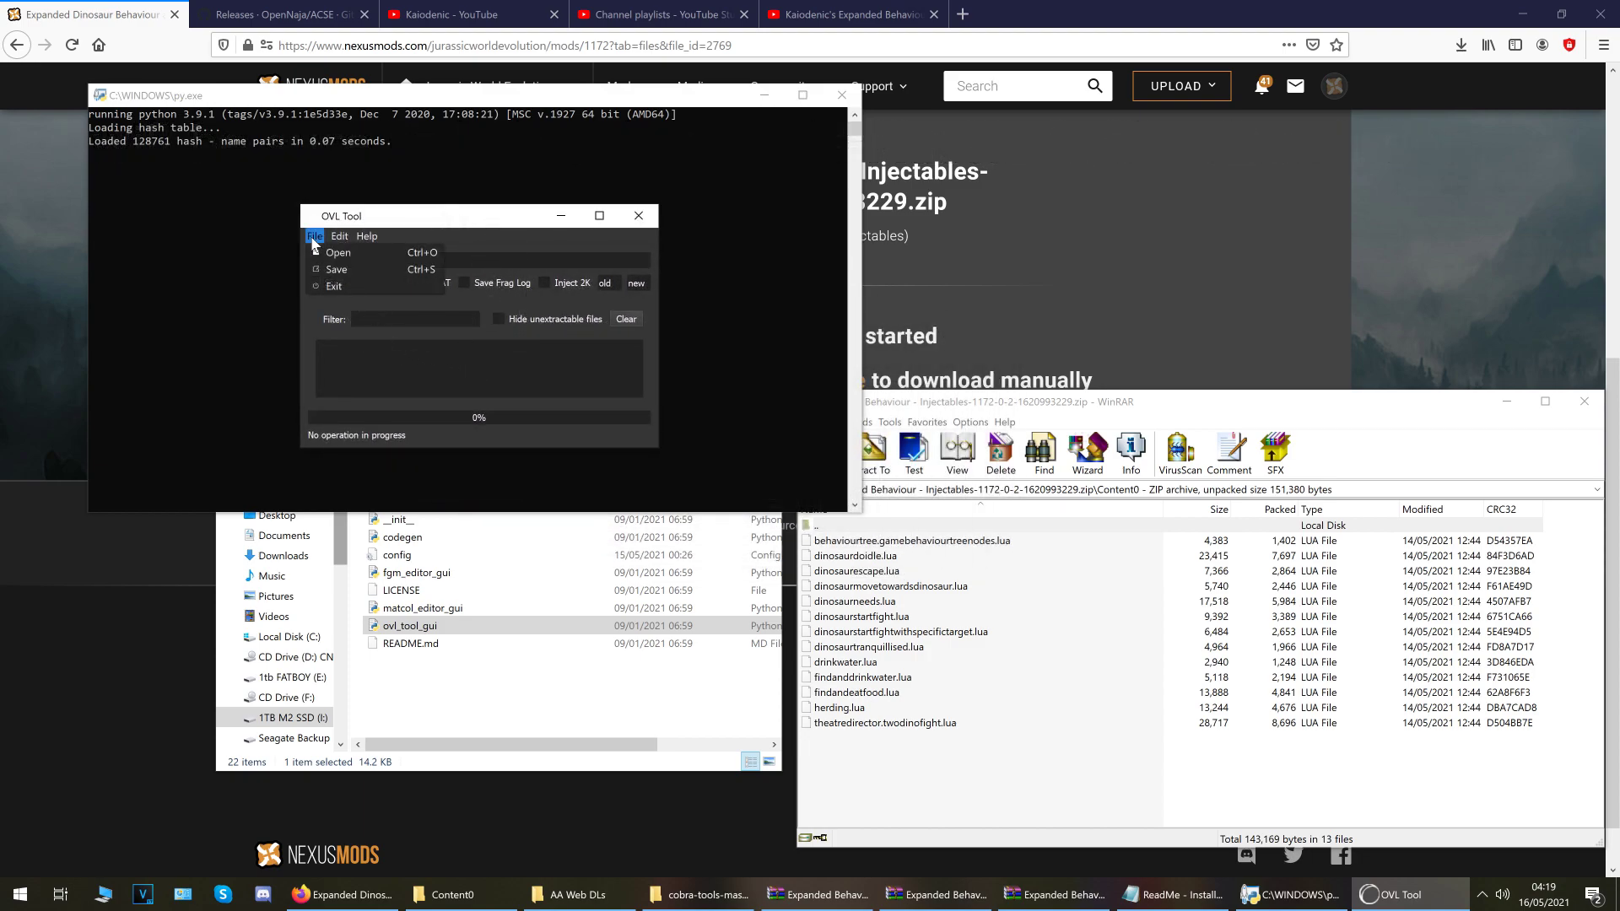
pyautogui.click(336, 254)
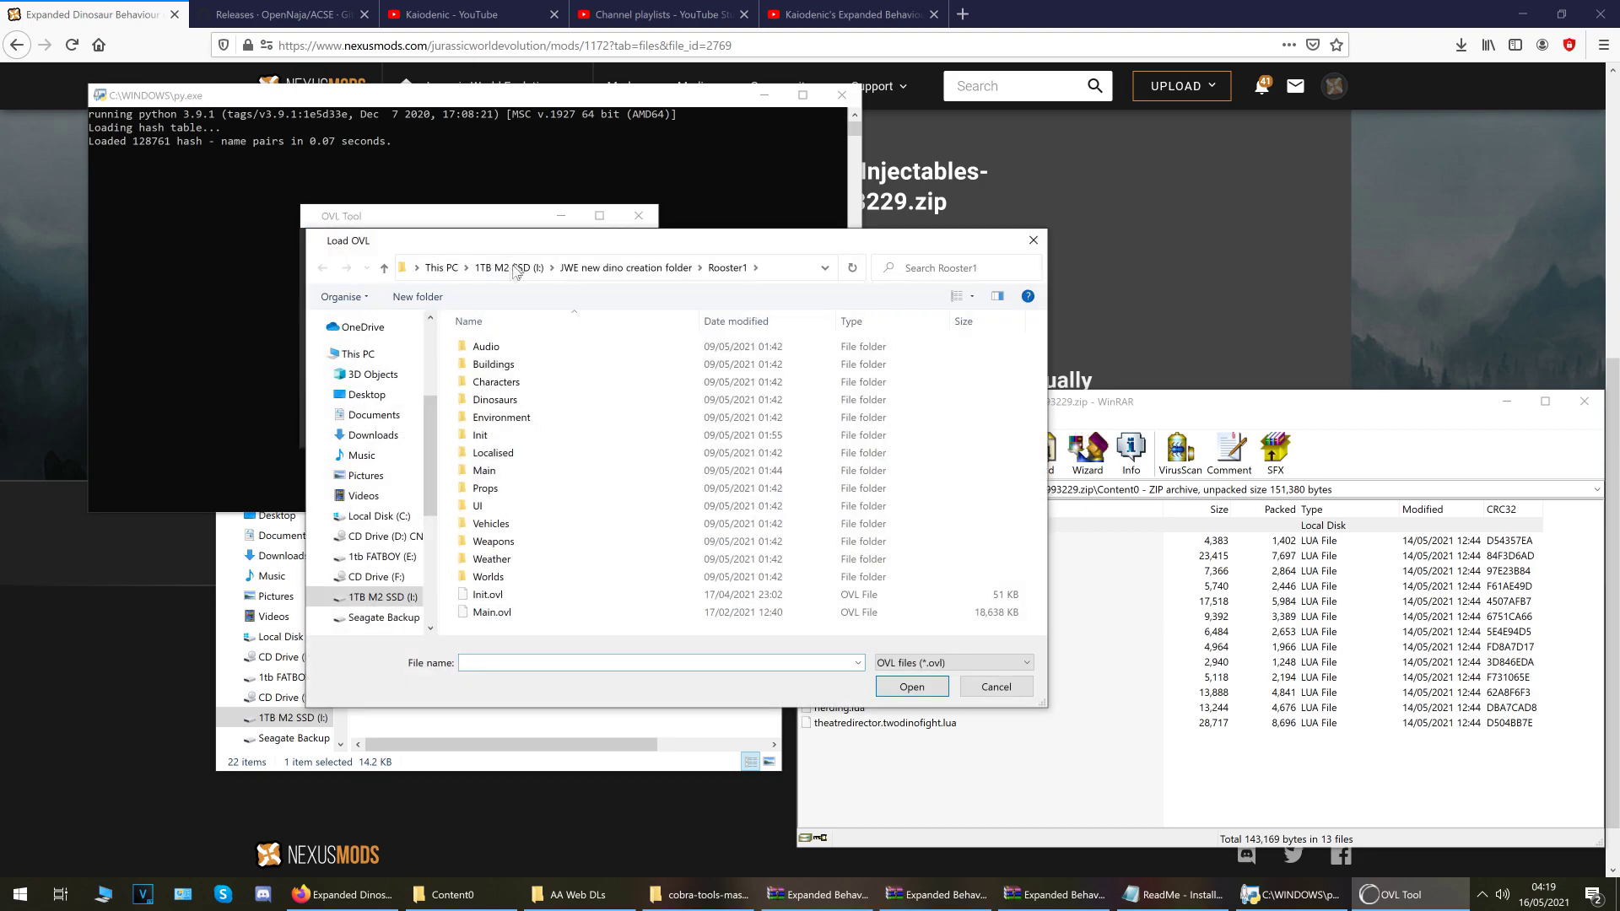
pyautogui.click(540, 267)
pyautogui.scroll(-5, 785, 538)
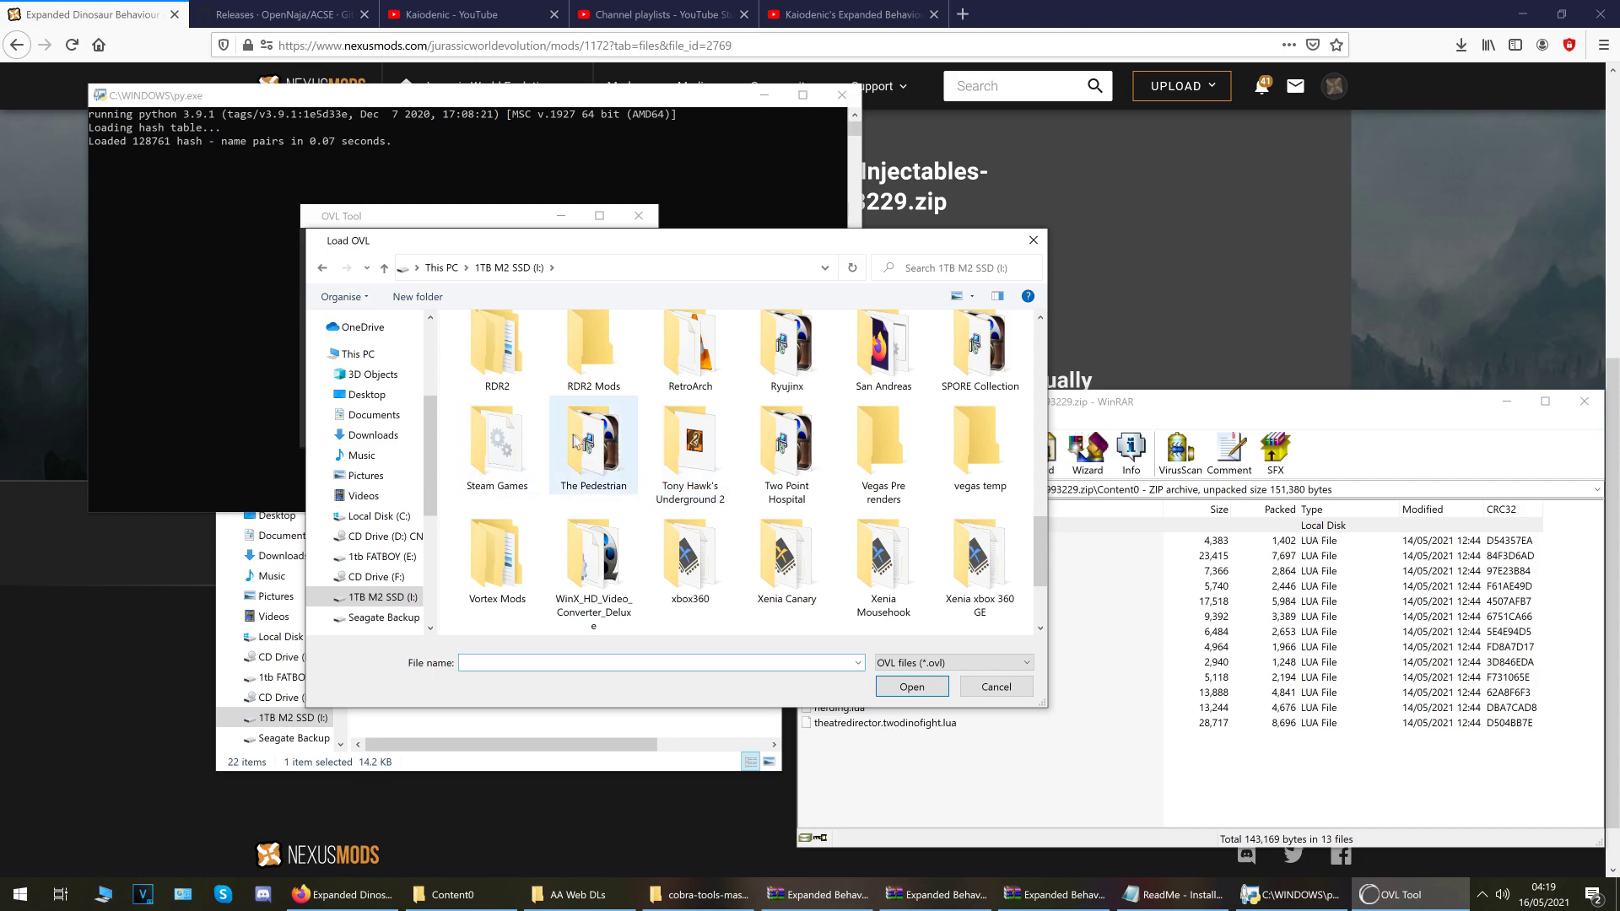
pyautogui.doubleClick(509, 444)
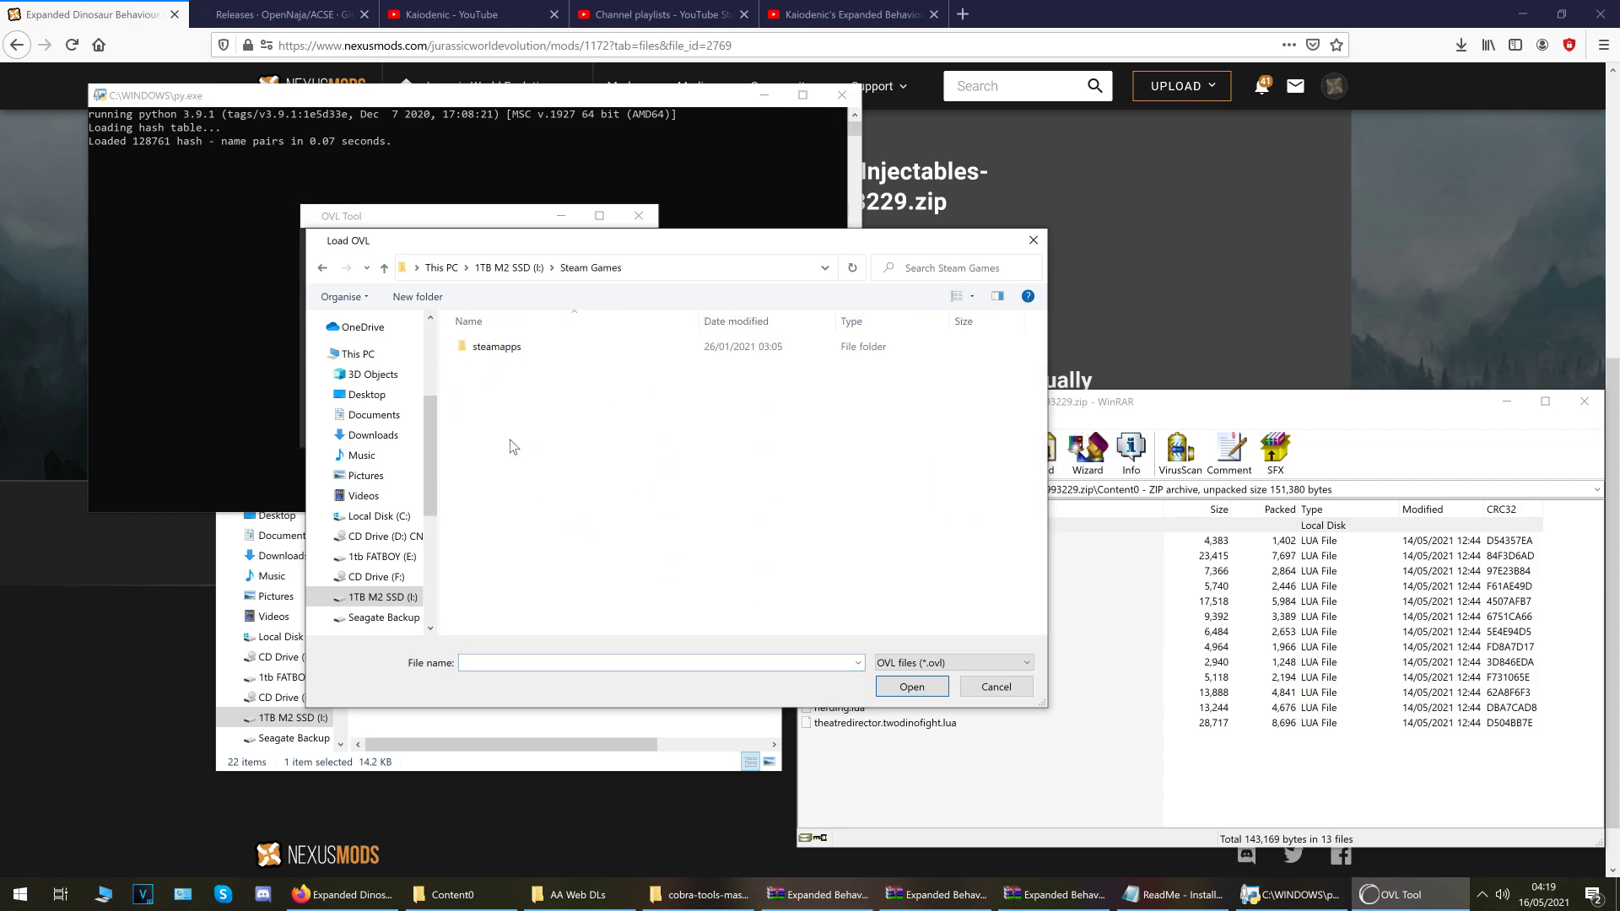
pyautogui.doubleClick(497, 347)
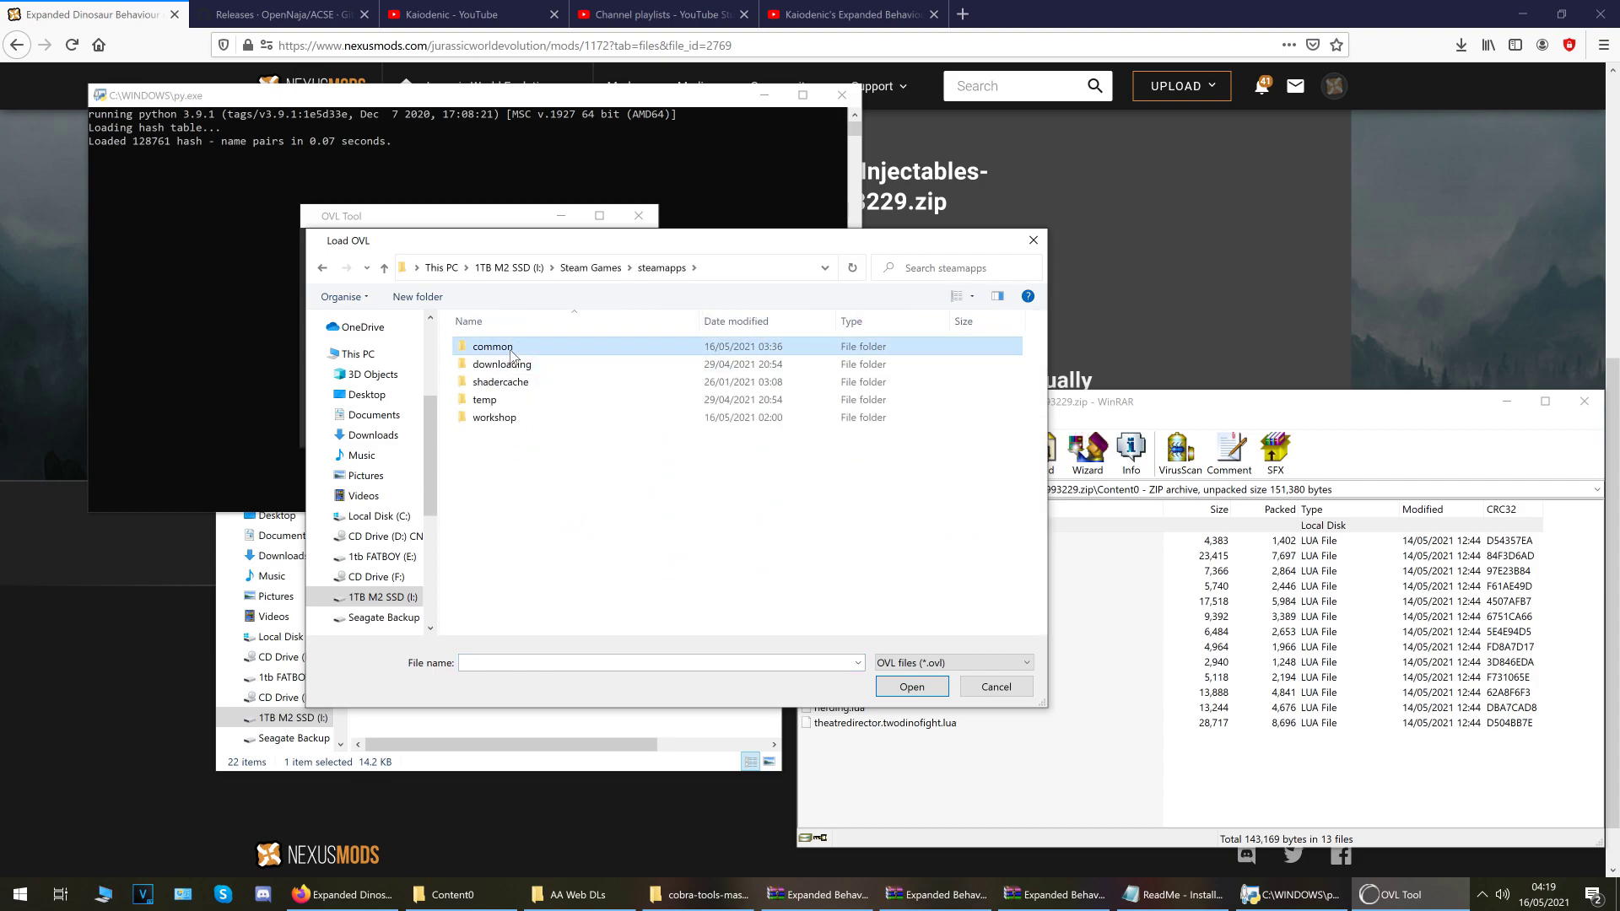
pyautogui.doubleClick(491, 347)
pyautogui.doubleClick(521, 401)
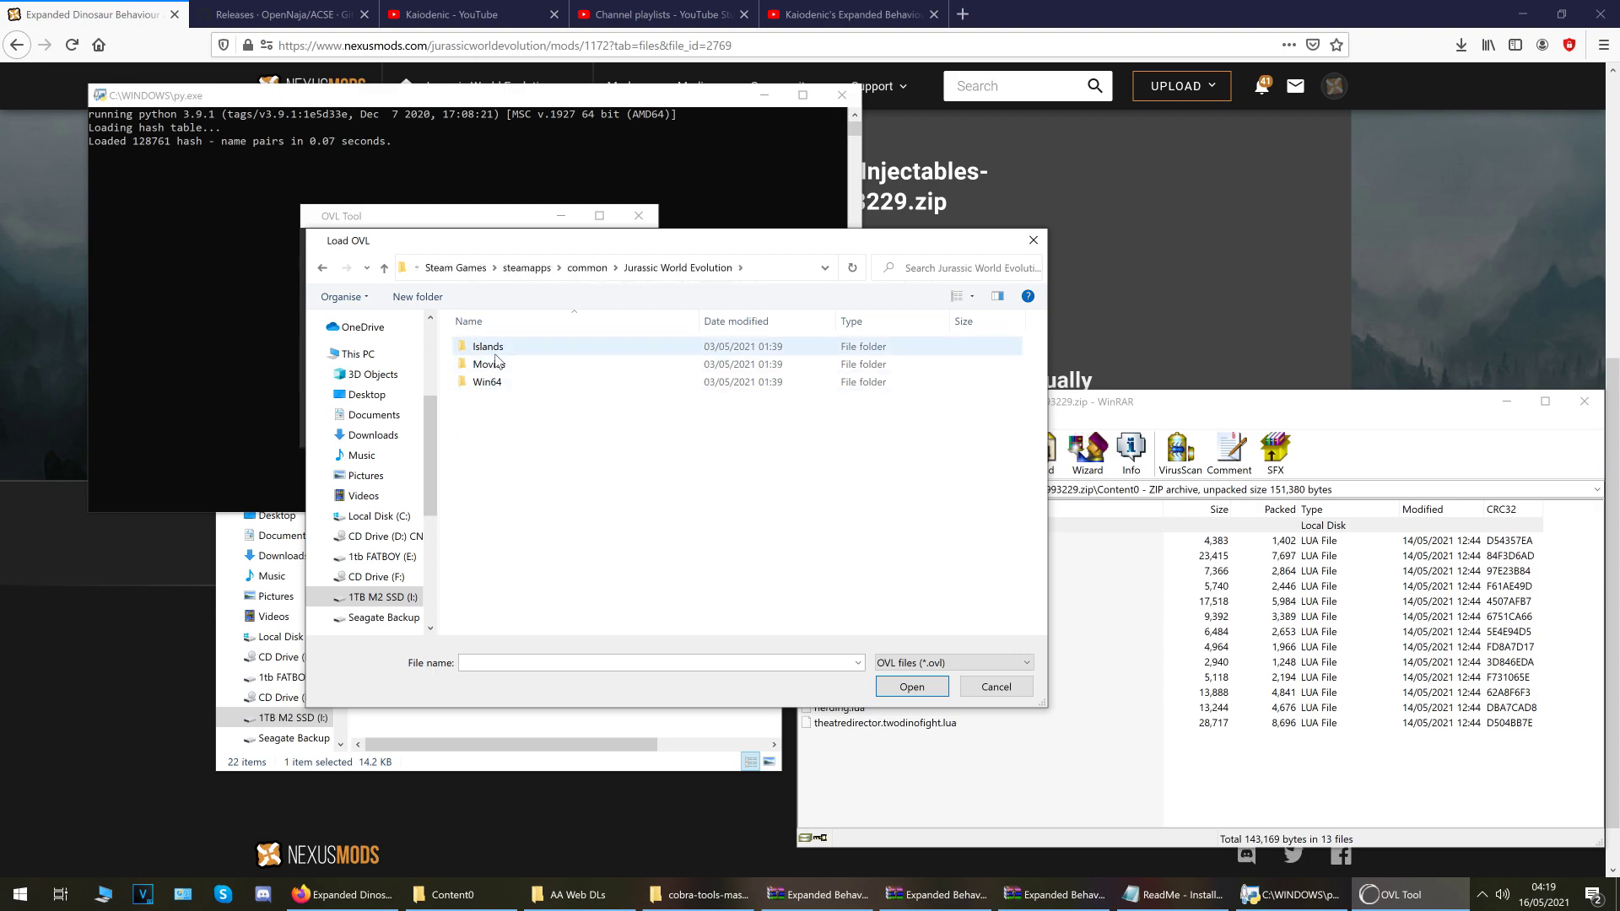
pyautogui.doubleClick(494, 381)
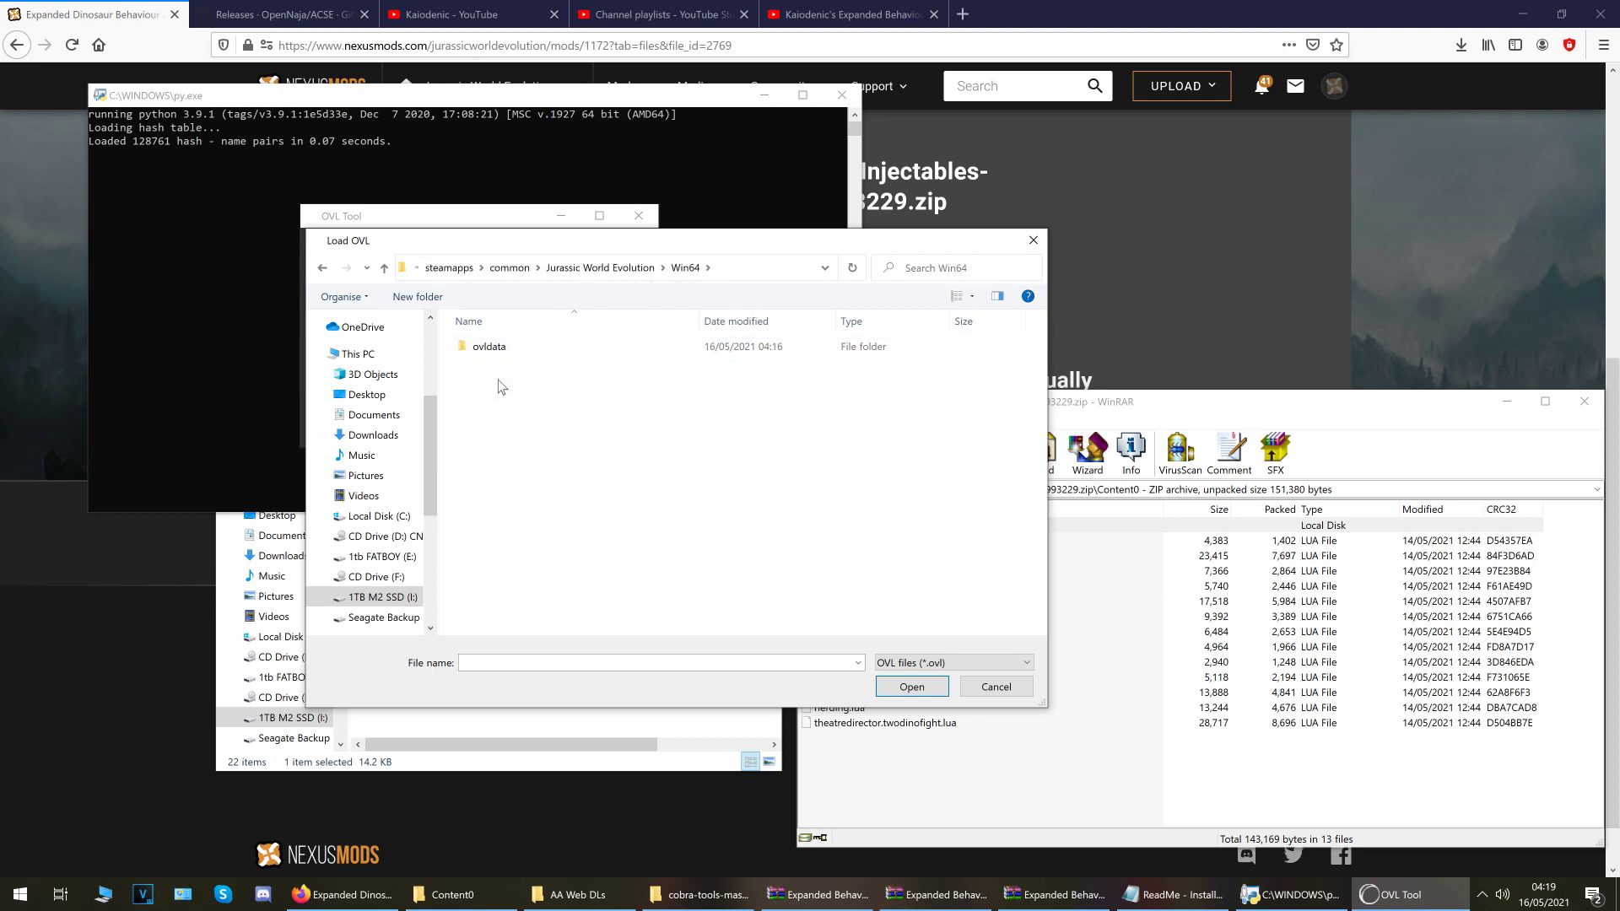
pyautogui.doubleClick(489, 346)
# Load Main.ovl from the Content0 folder inside ovldata, keeping the file dialog clear of the archive's file list
pyautogui.scroll(-3, 563, 451)
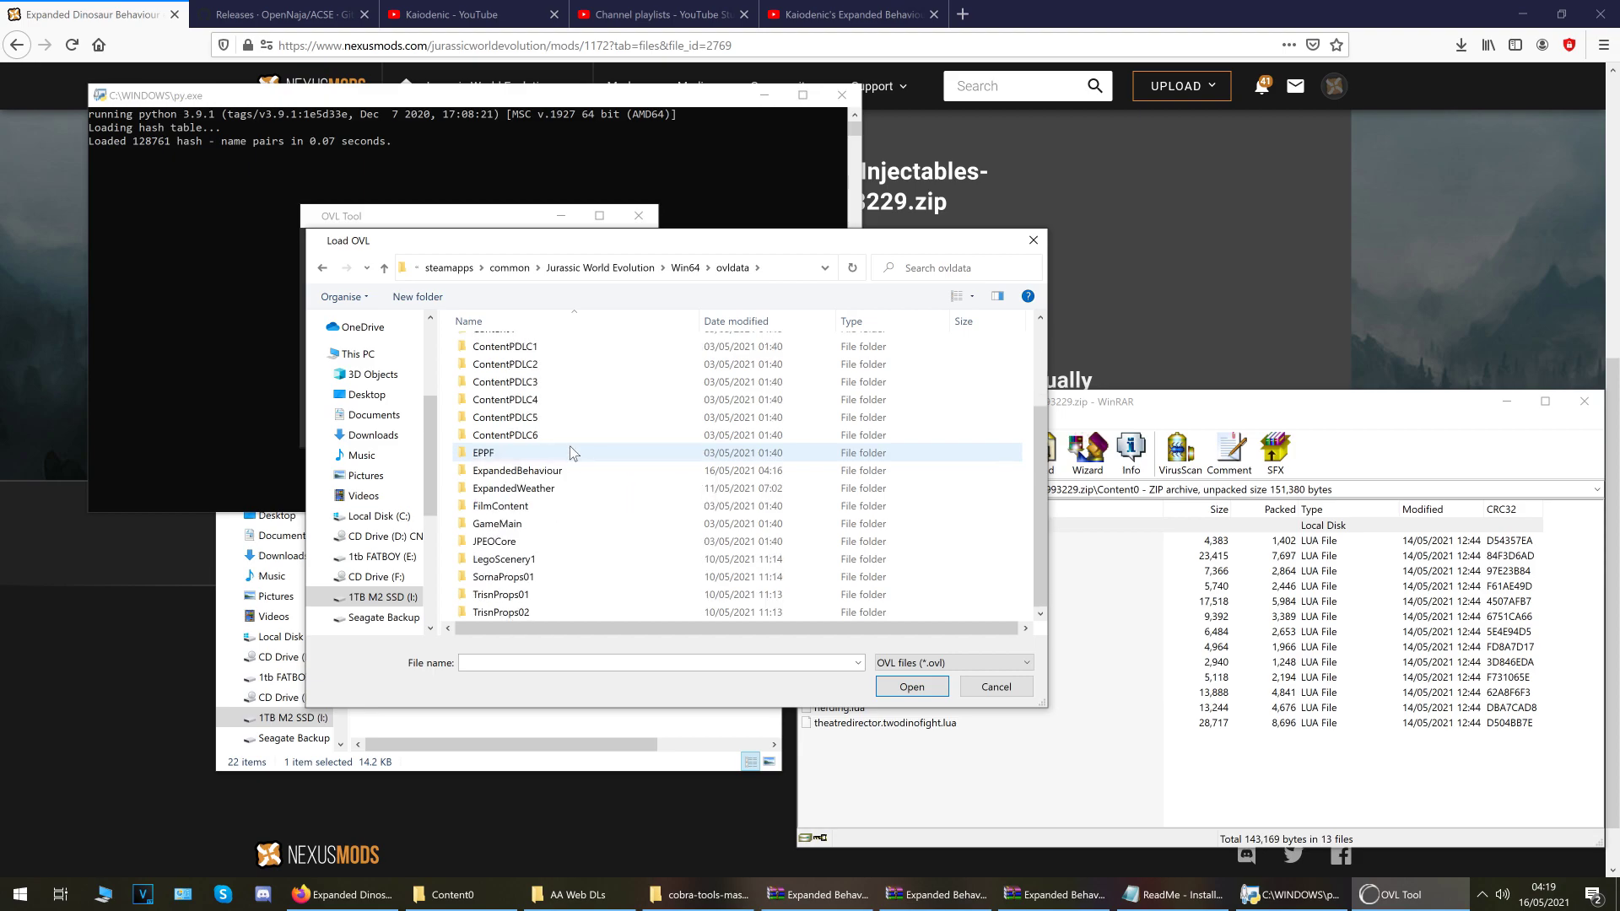
pyautogui.scroll(2, 609, 473)
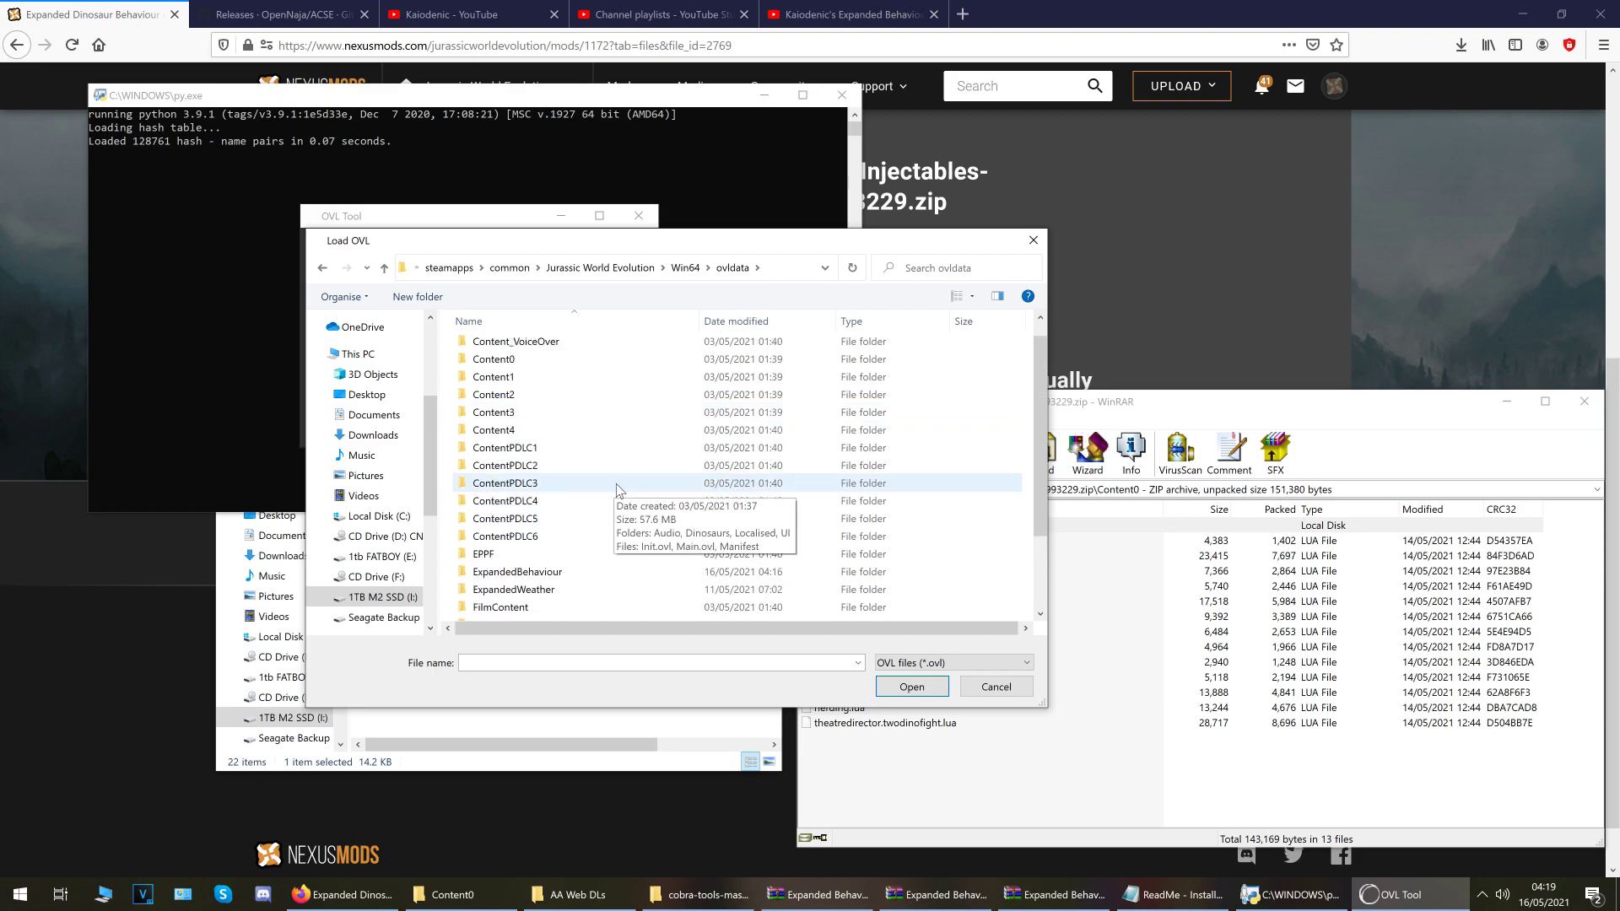
pyautogui.scroll(1, 618, 490)
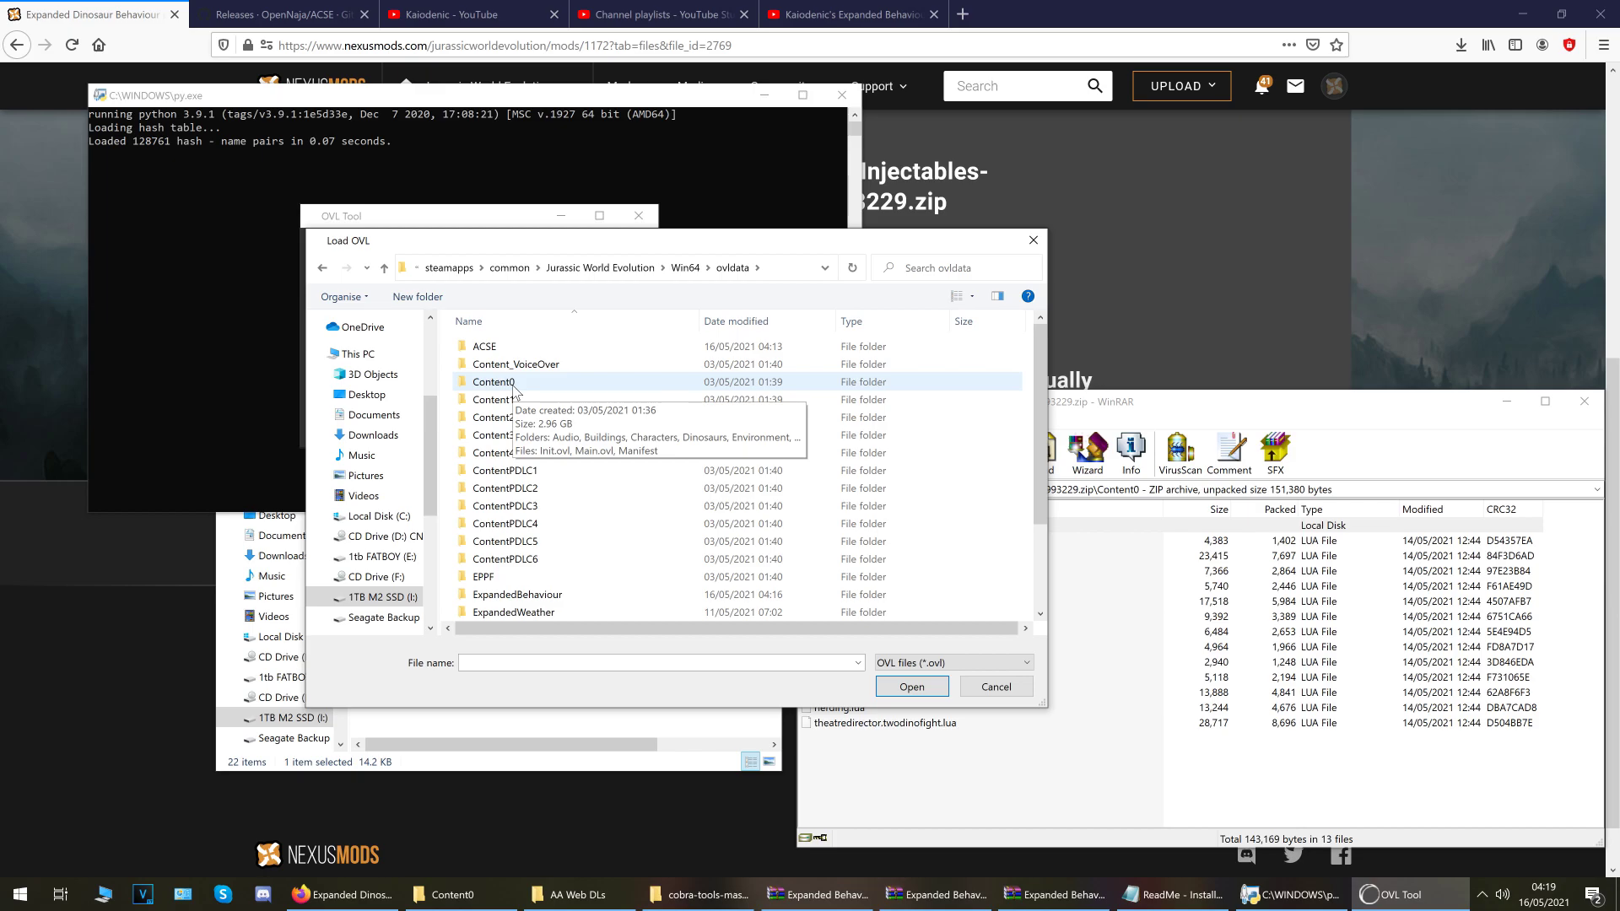
pyautogui.moveTo(557, 248); pyautogui.dragTo(321, 201)
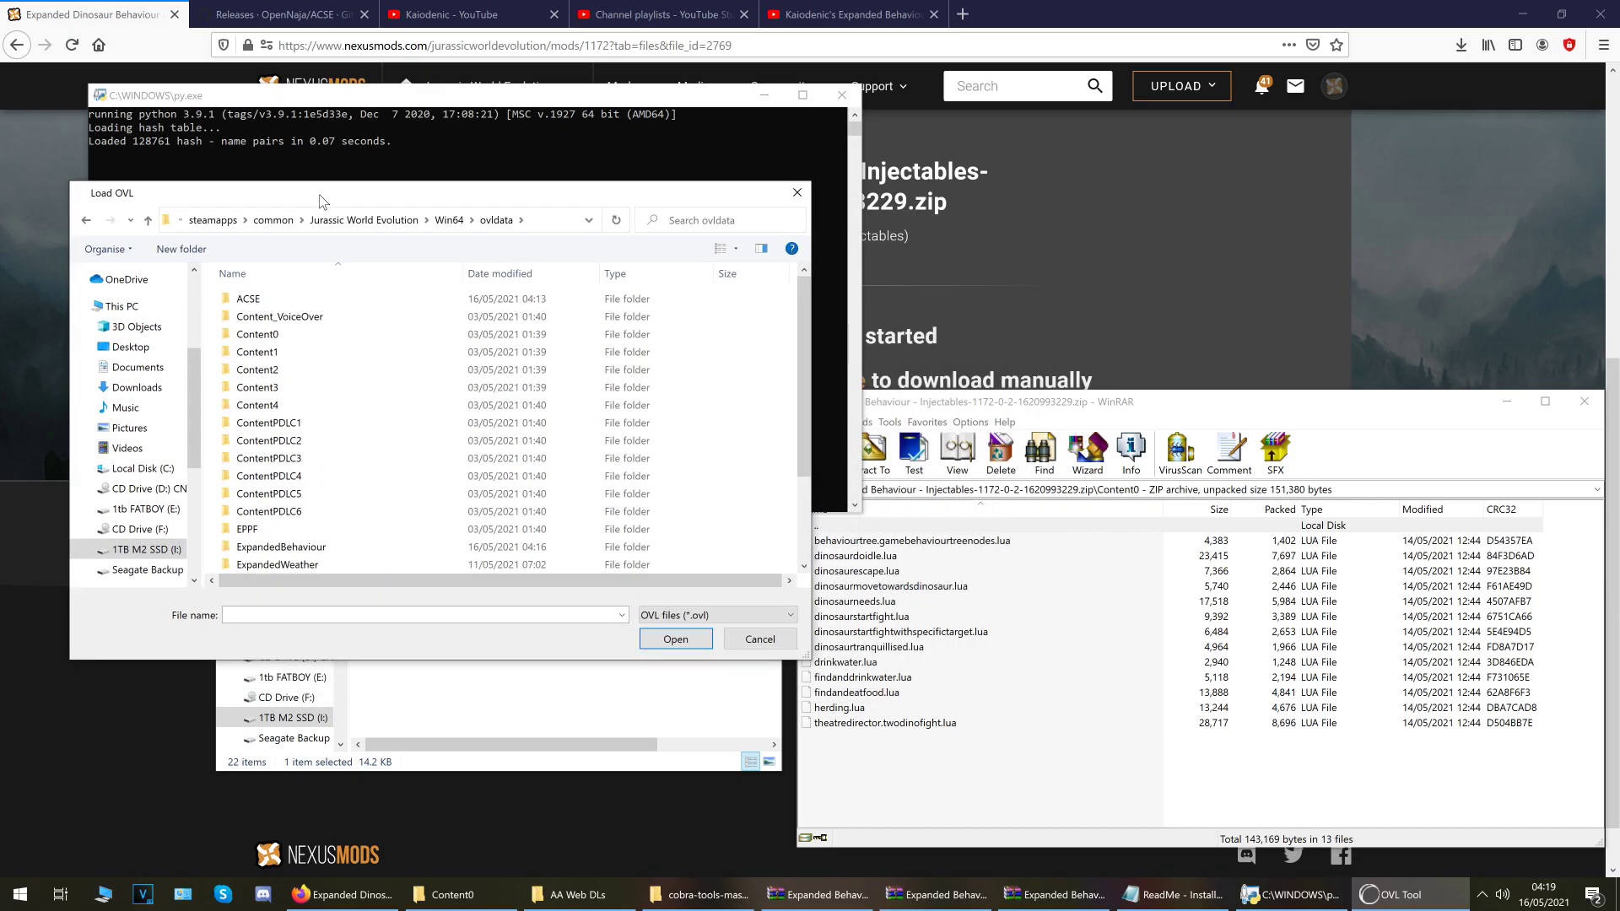
pyautogui.doubleClick(279, 336)
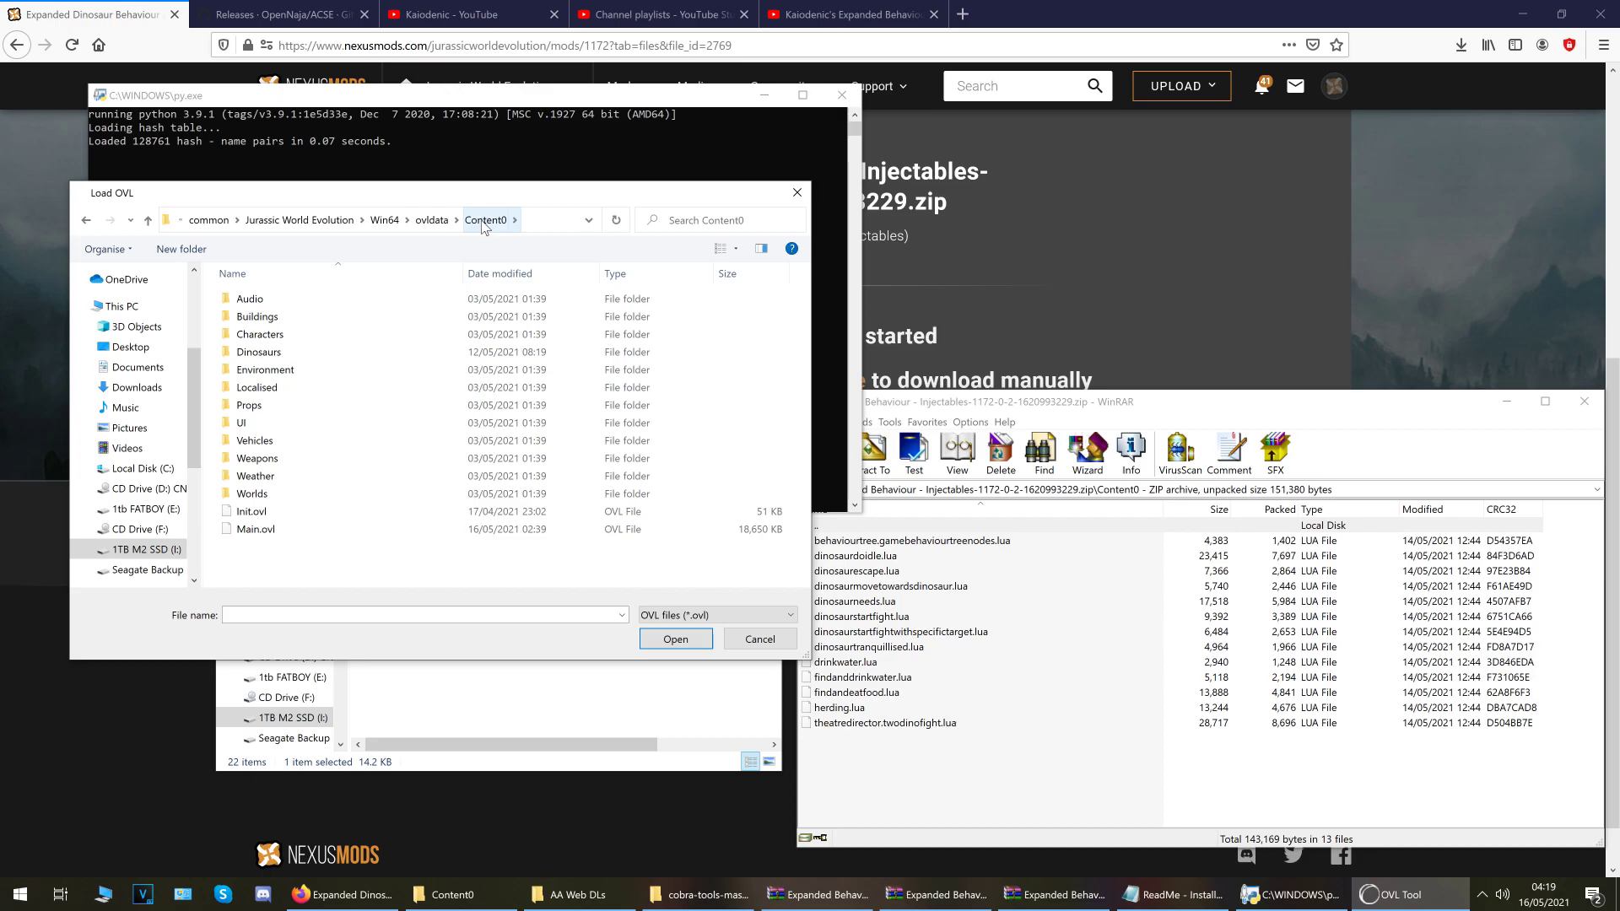
pyautogui.doubleClick(255, 529)
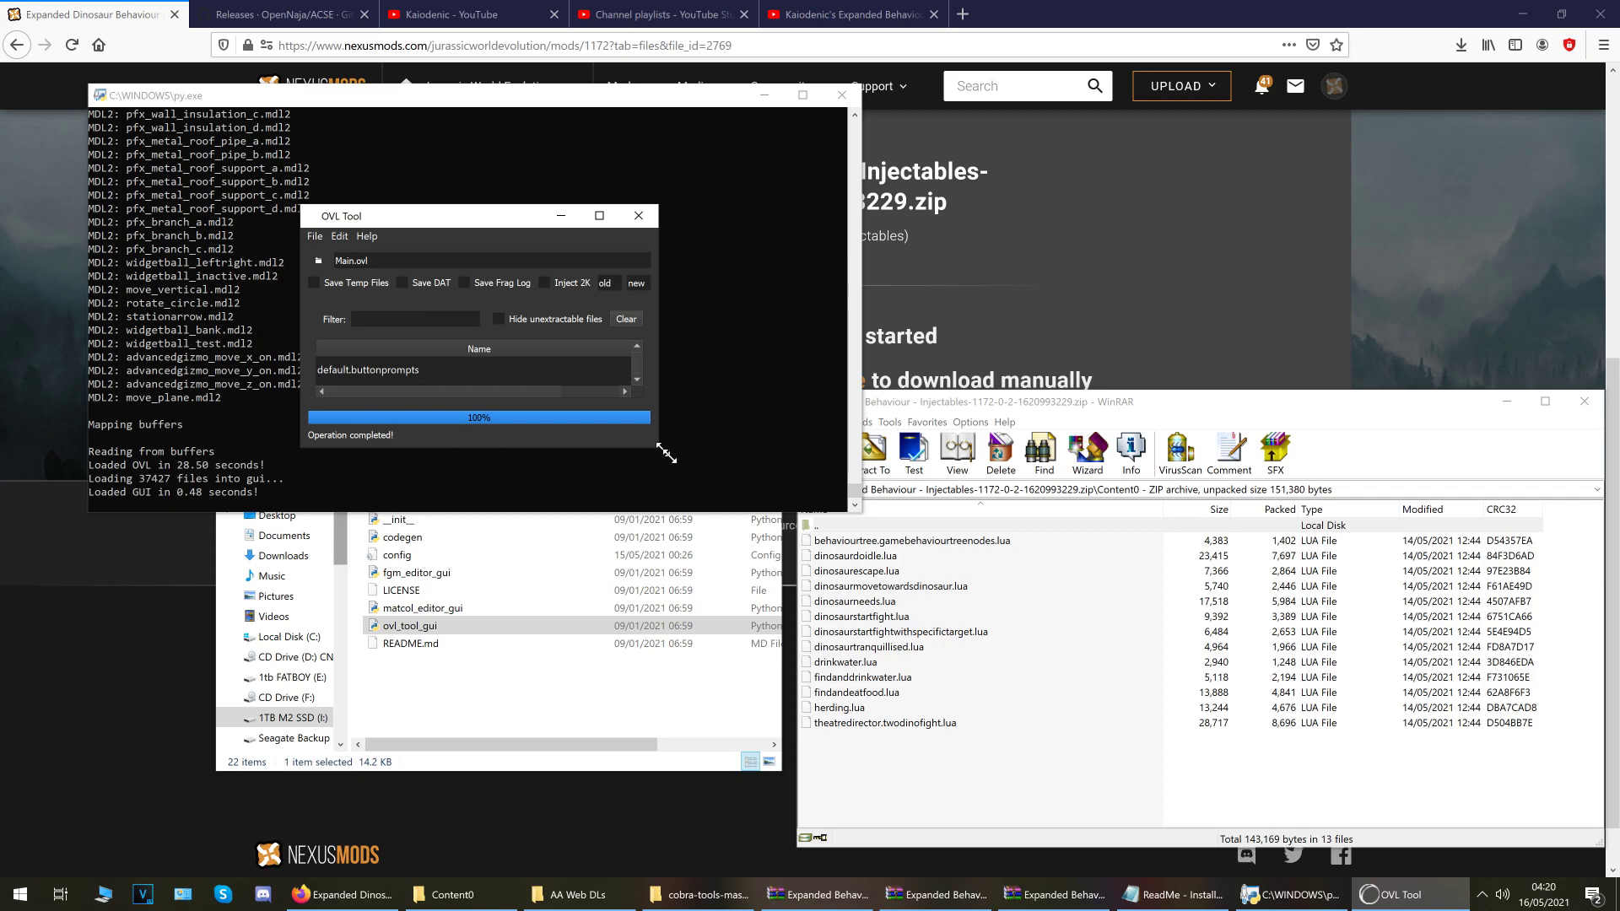
# Enlarge OVL Tool's window beside the archive and inject all the lua files from the archive's Content0 folder into Main.ovl
pyautogui.moveTo(662, 450); pyautogui.dragTo(703, 827)
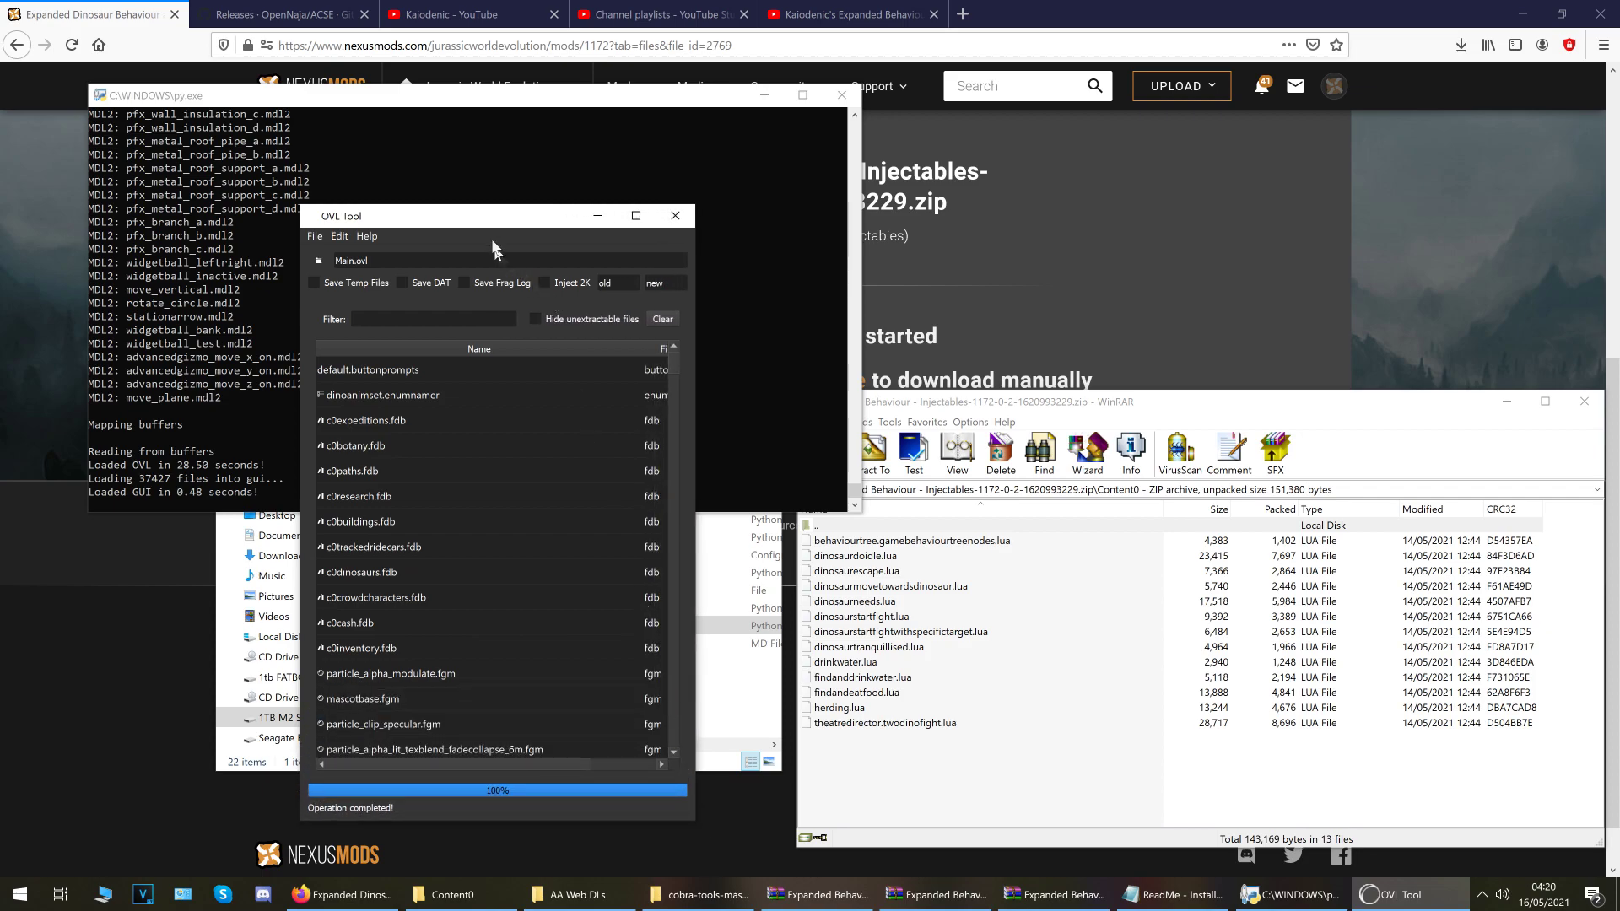
pyautogui.moveTo(487, 218); pyautogui.dragTo(351, 118)
pyautogui.moveTo(908, 762); pyautogui.dragTo(345, 504)
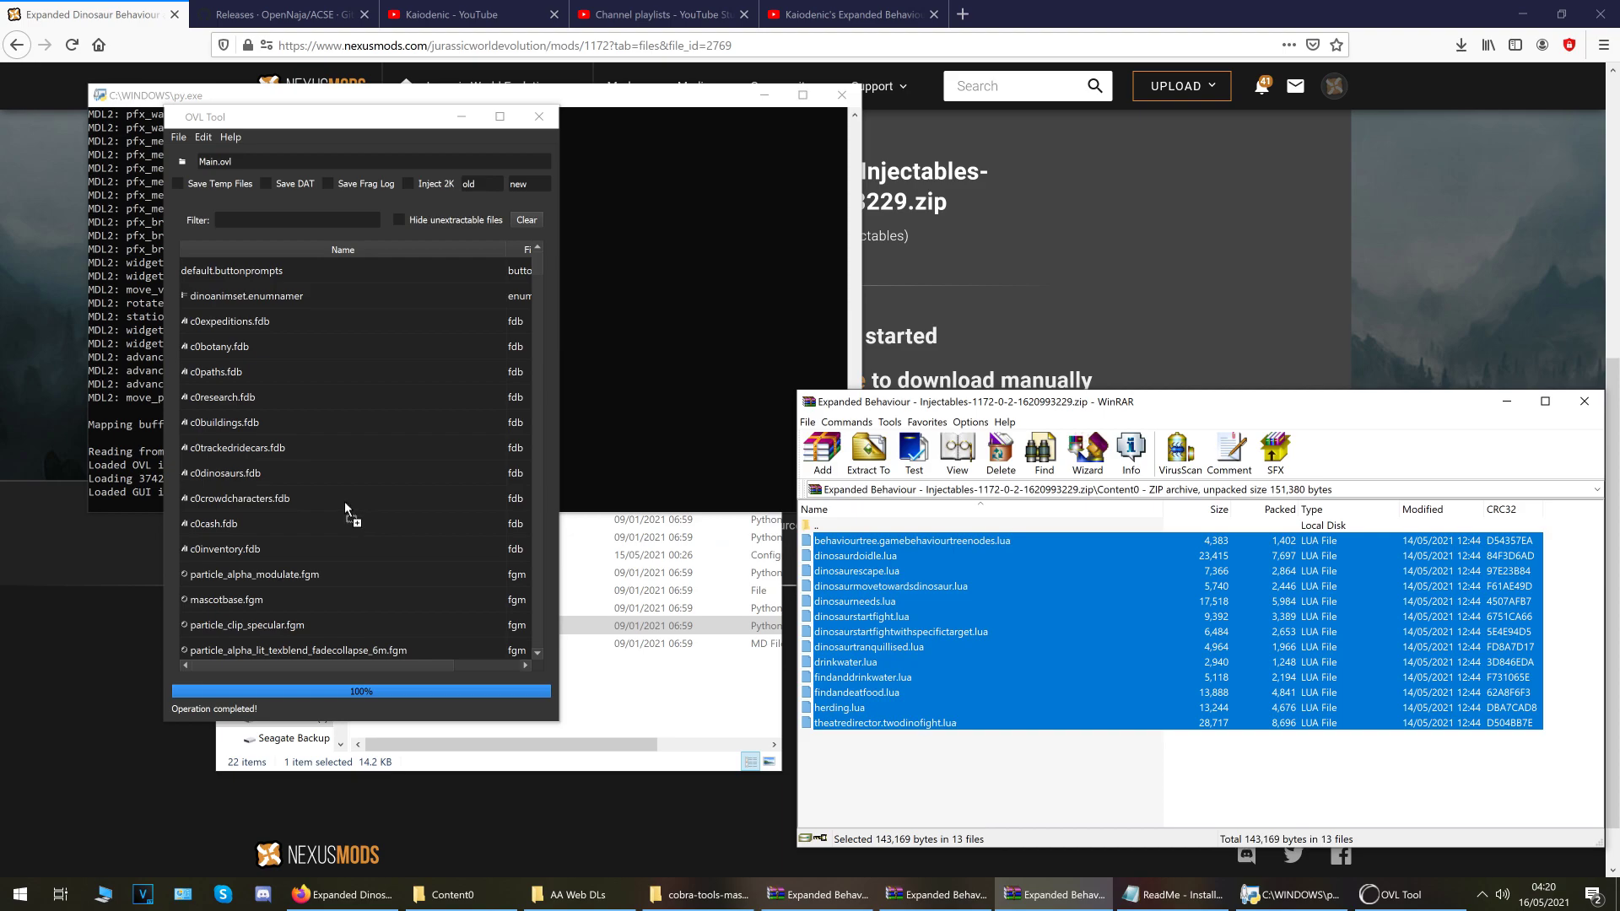
pyautogui.moveTo(344, 501); pyautogui.dragTo(346, 503)
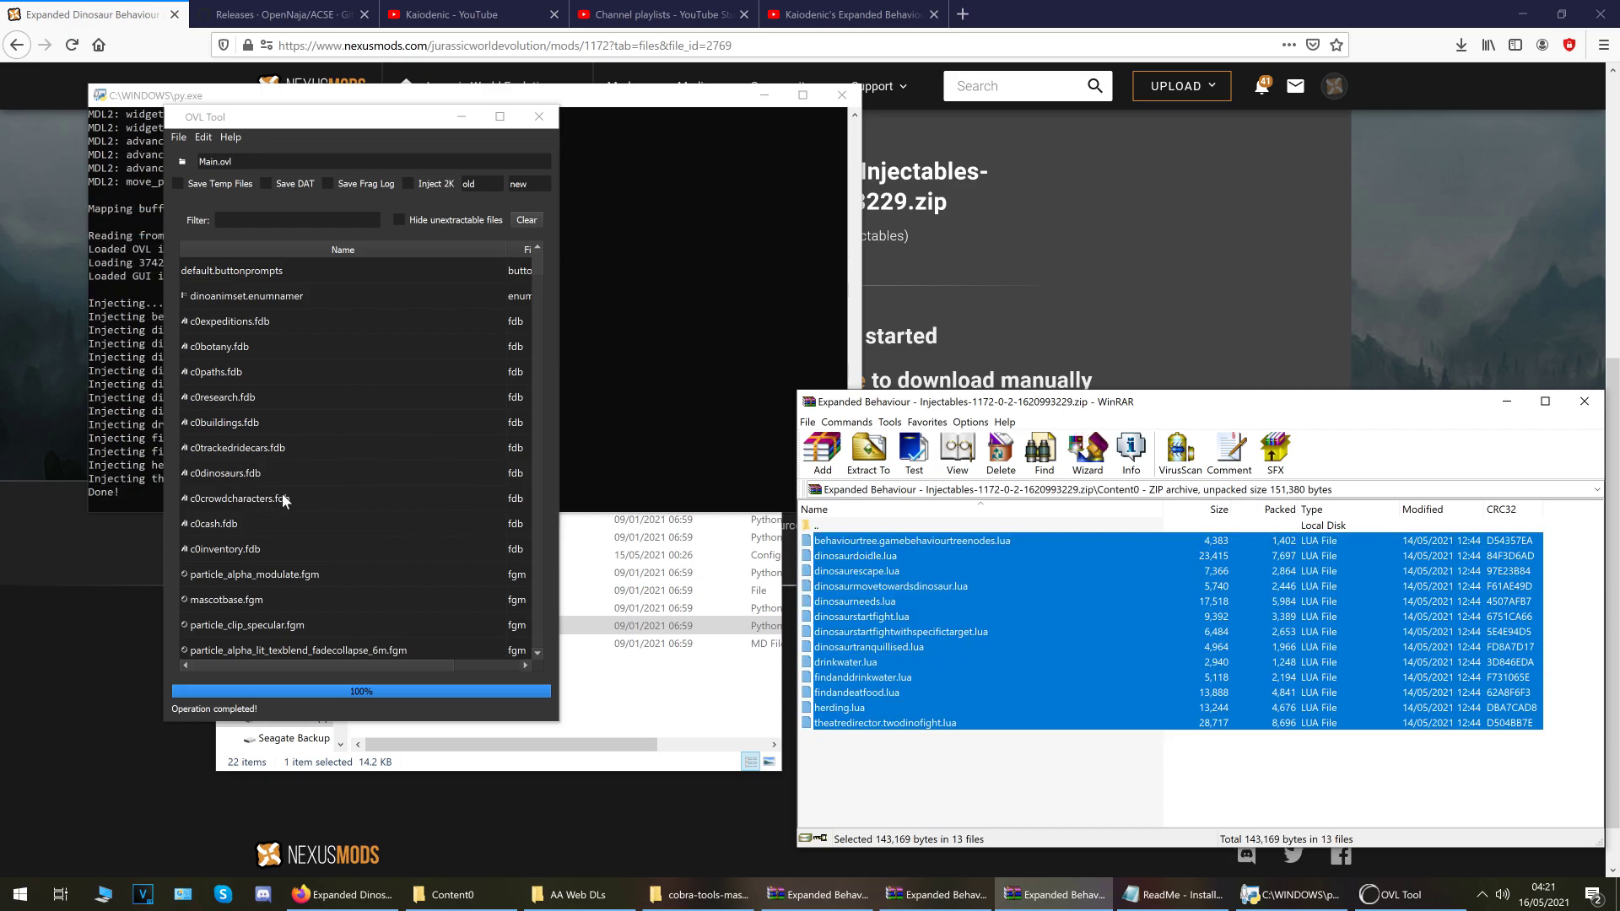
# Move OVL Tool's window off the console and check the log of injected lua files
pyautogui.doubleClick(283, 117)
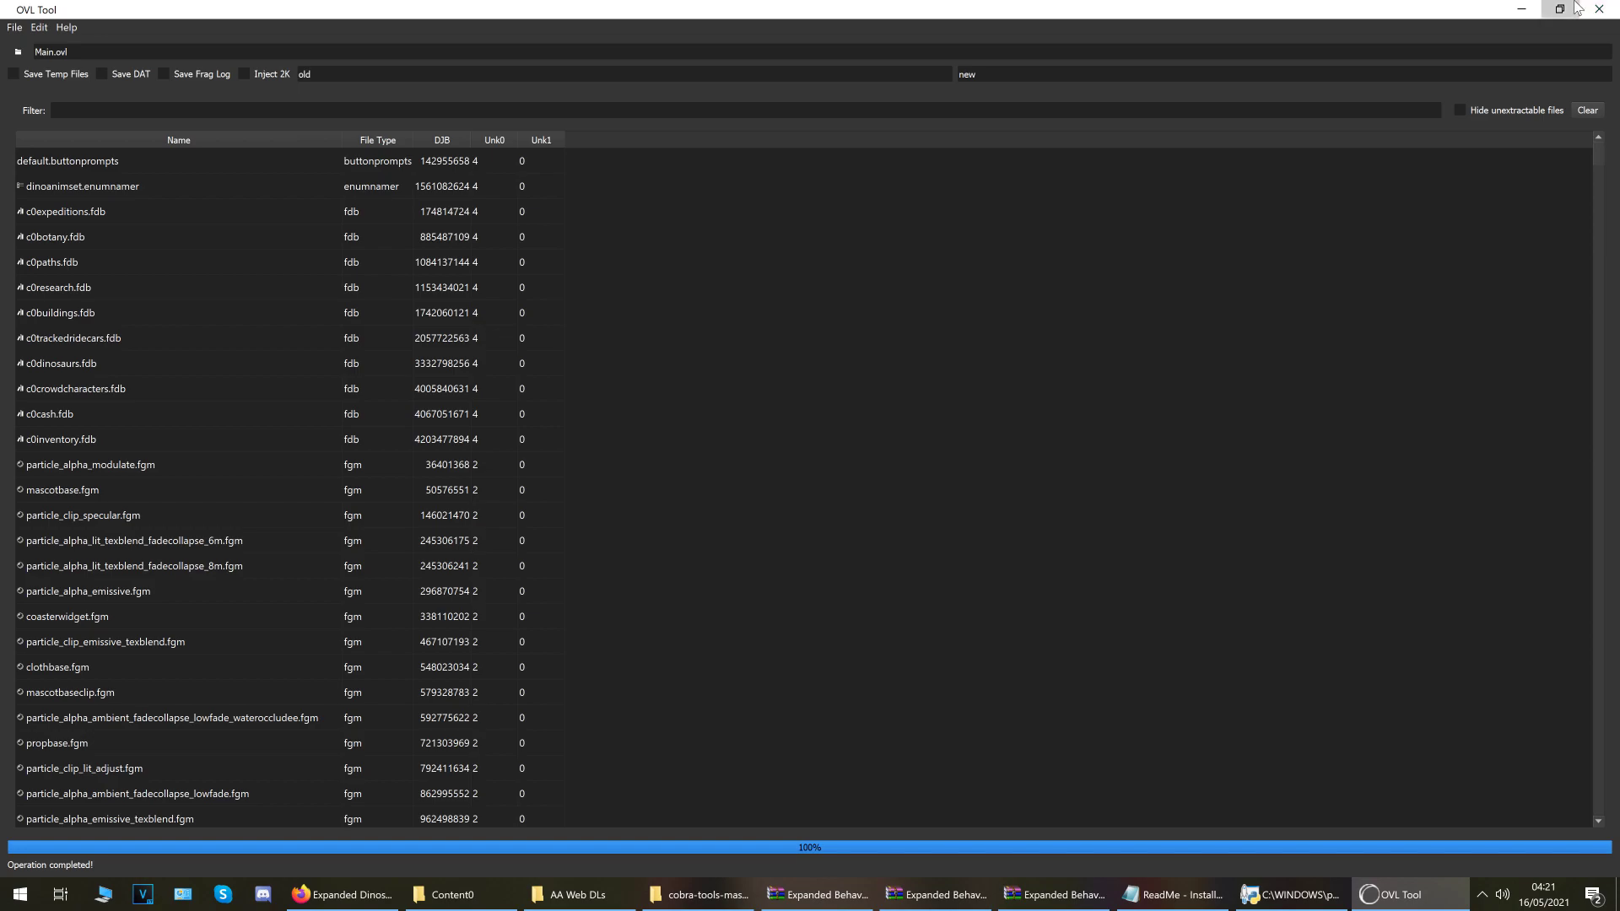
pyautogui.click(1553, 17)
pyautogui.moveTo(236, 124); pyautogui.dragTo(719, 117)
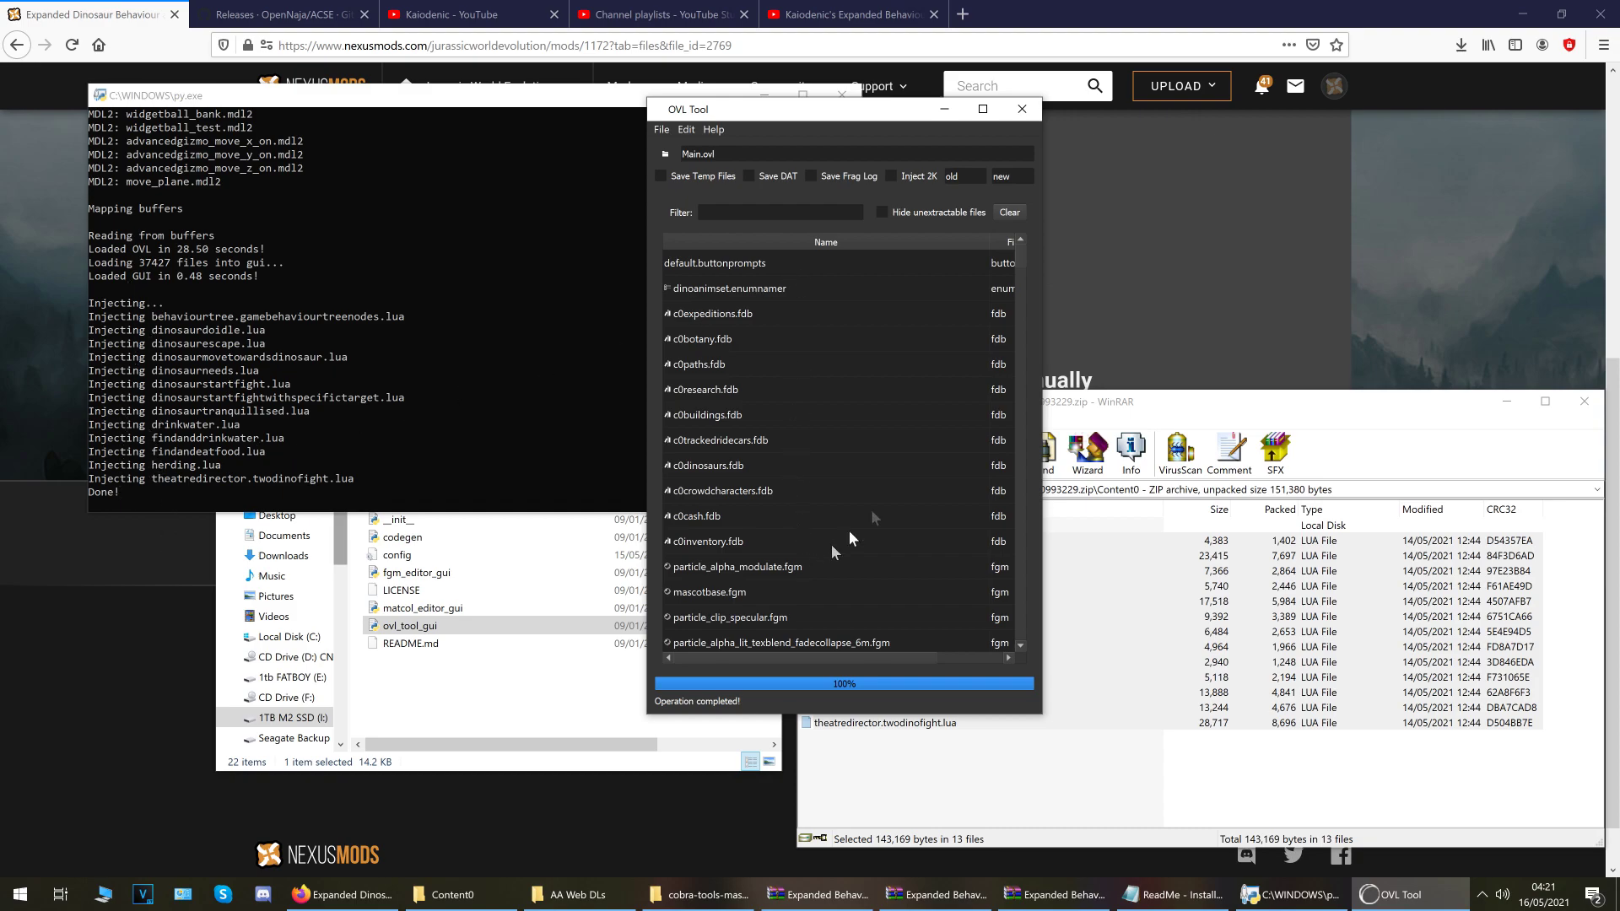
# Save the injected Main.ovl into the Content0 folder inside ovldata, replacing the existing file, and close OVL Tool
pyautogui.click(662, 130)
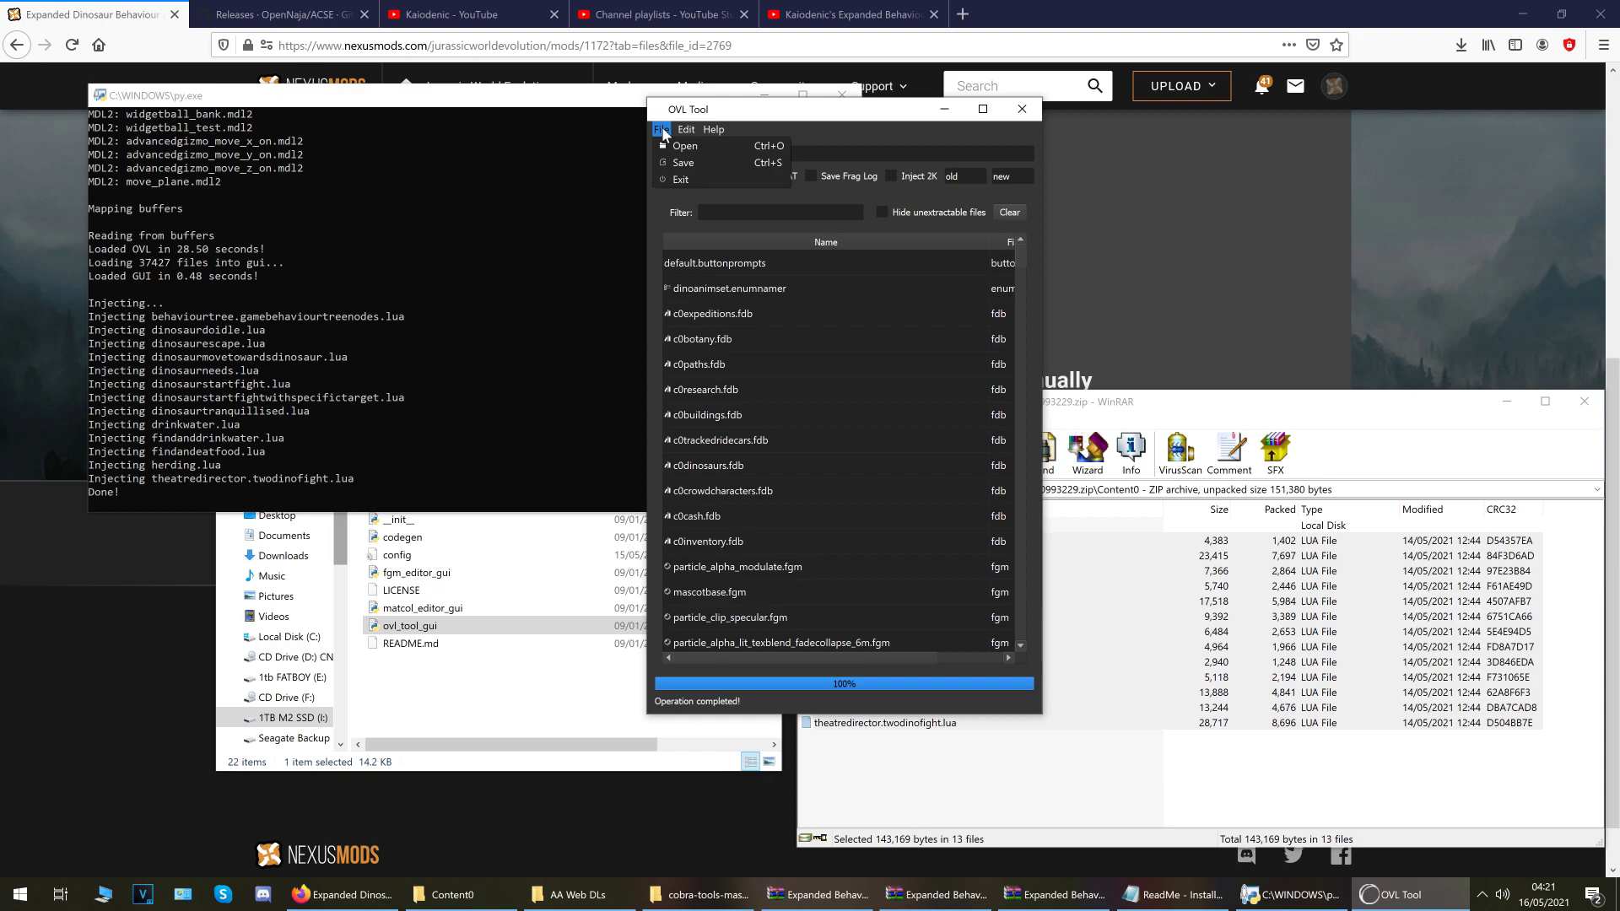
pyautogui.click(682, 164)
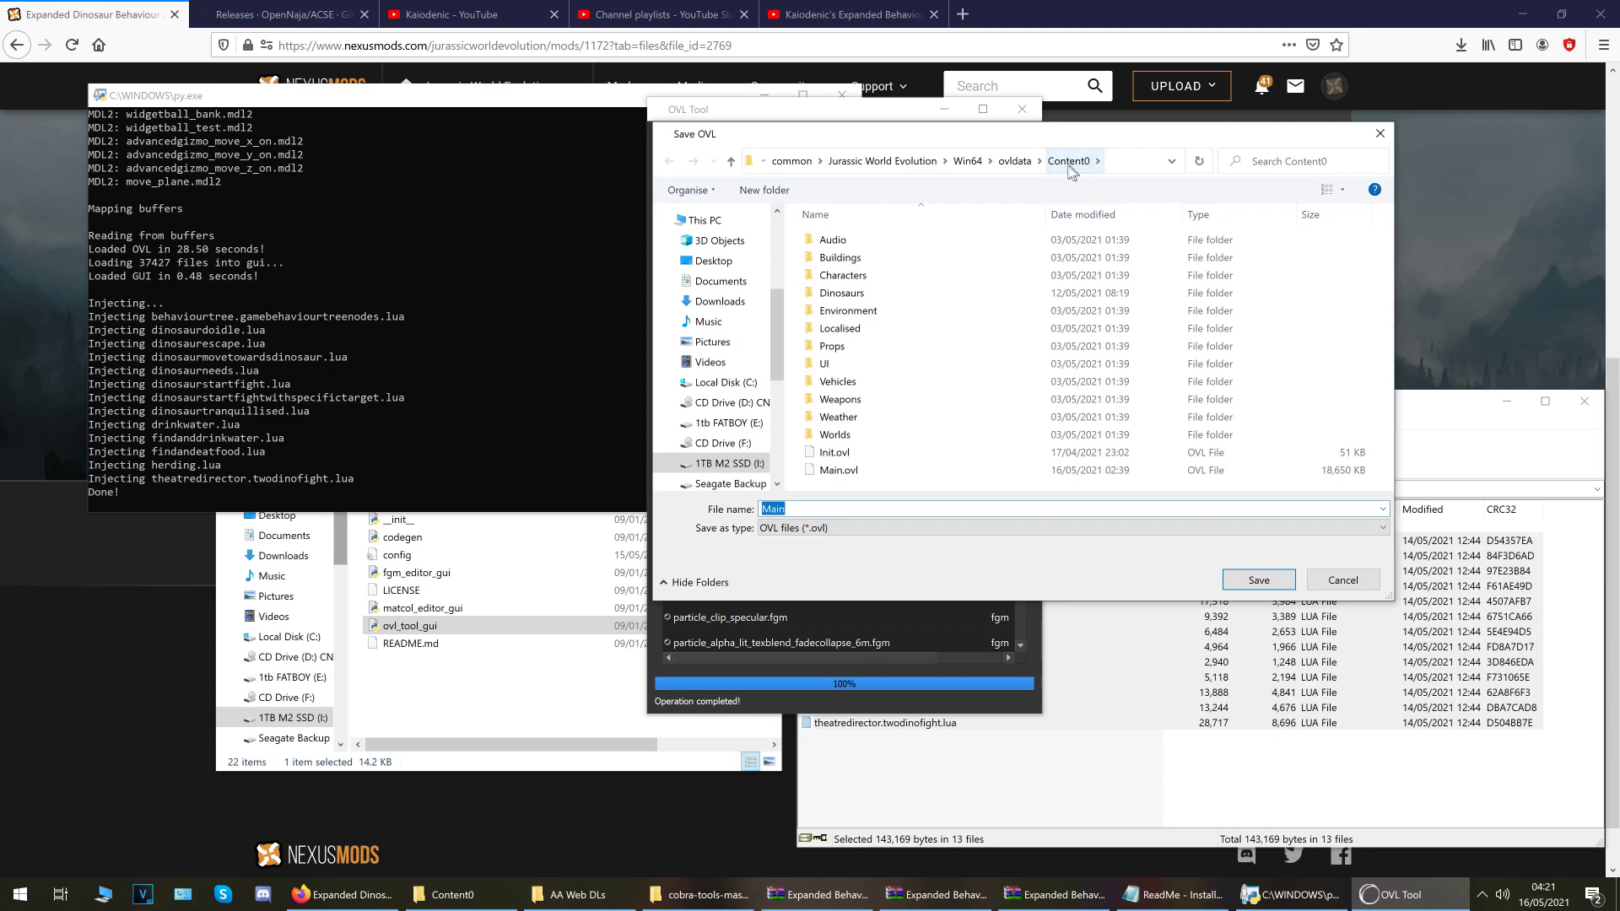
pyautogui.click(1022, 163)
pyautogui.doubleClick(857, 363)
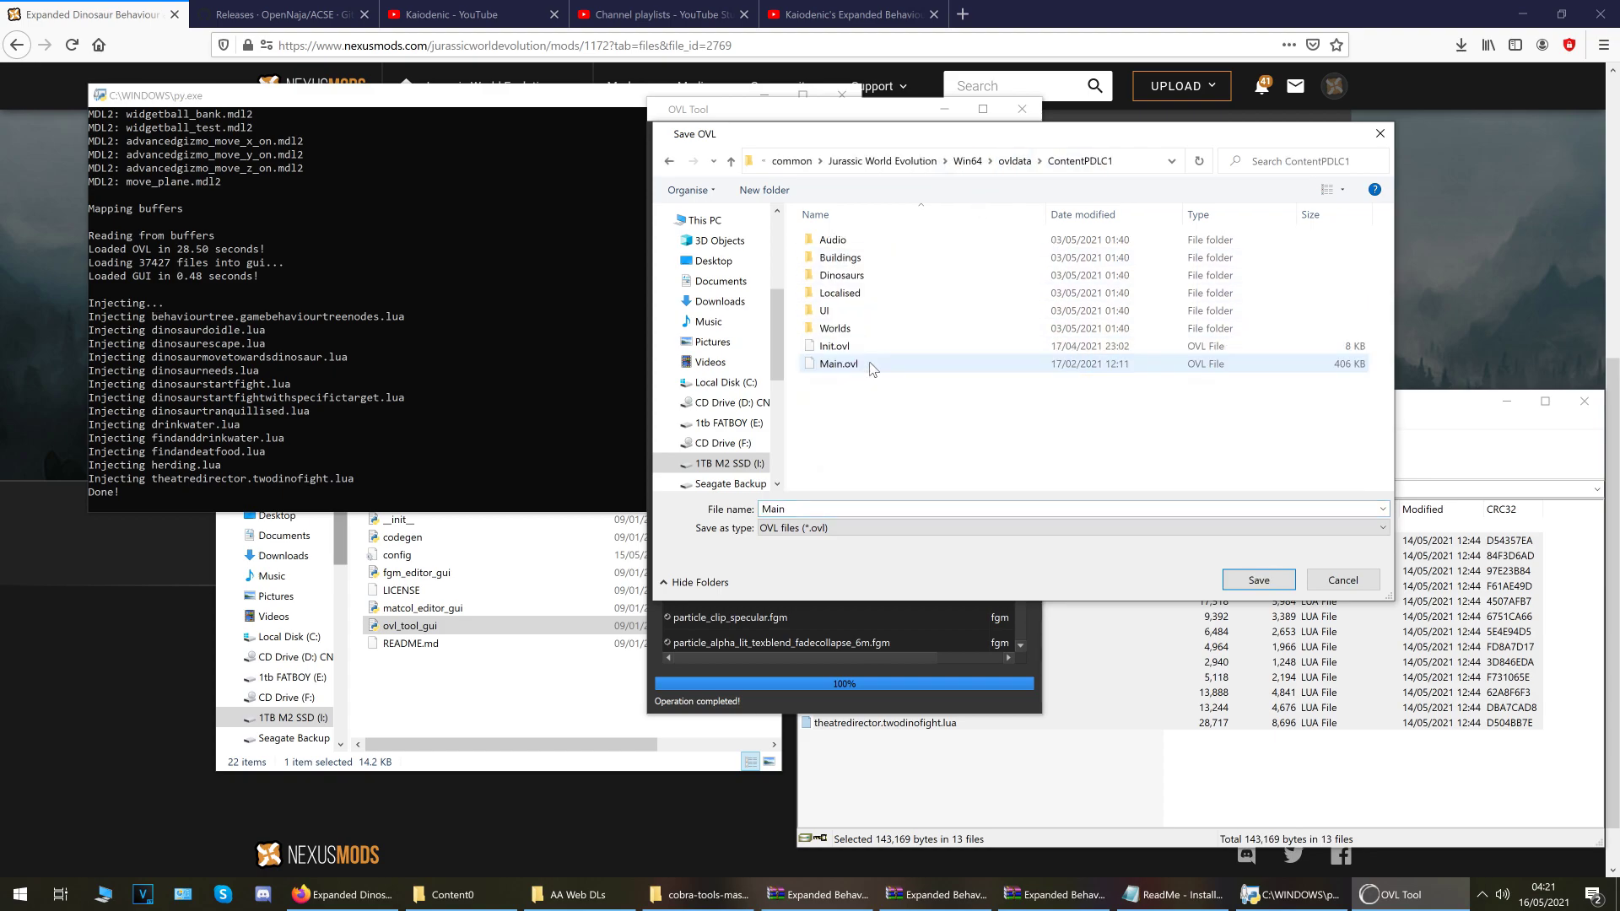
pyautogui.click(965, 161)
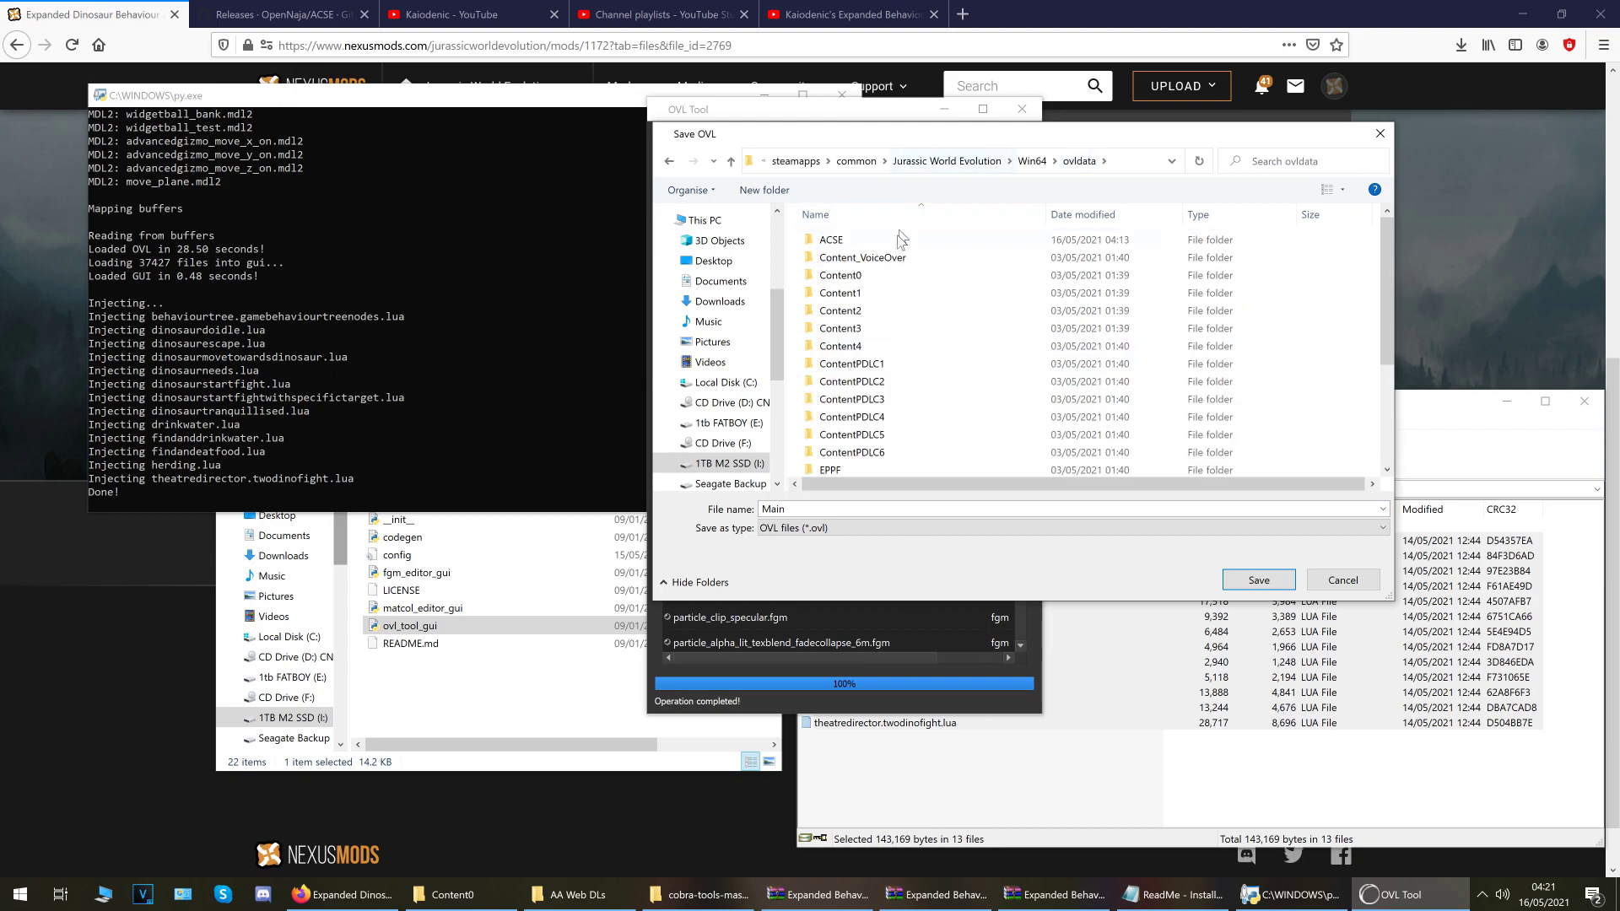
pyautogui.doubleClick(856, 276)
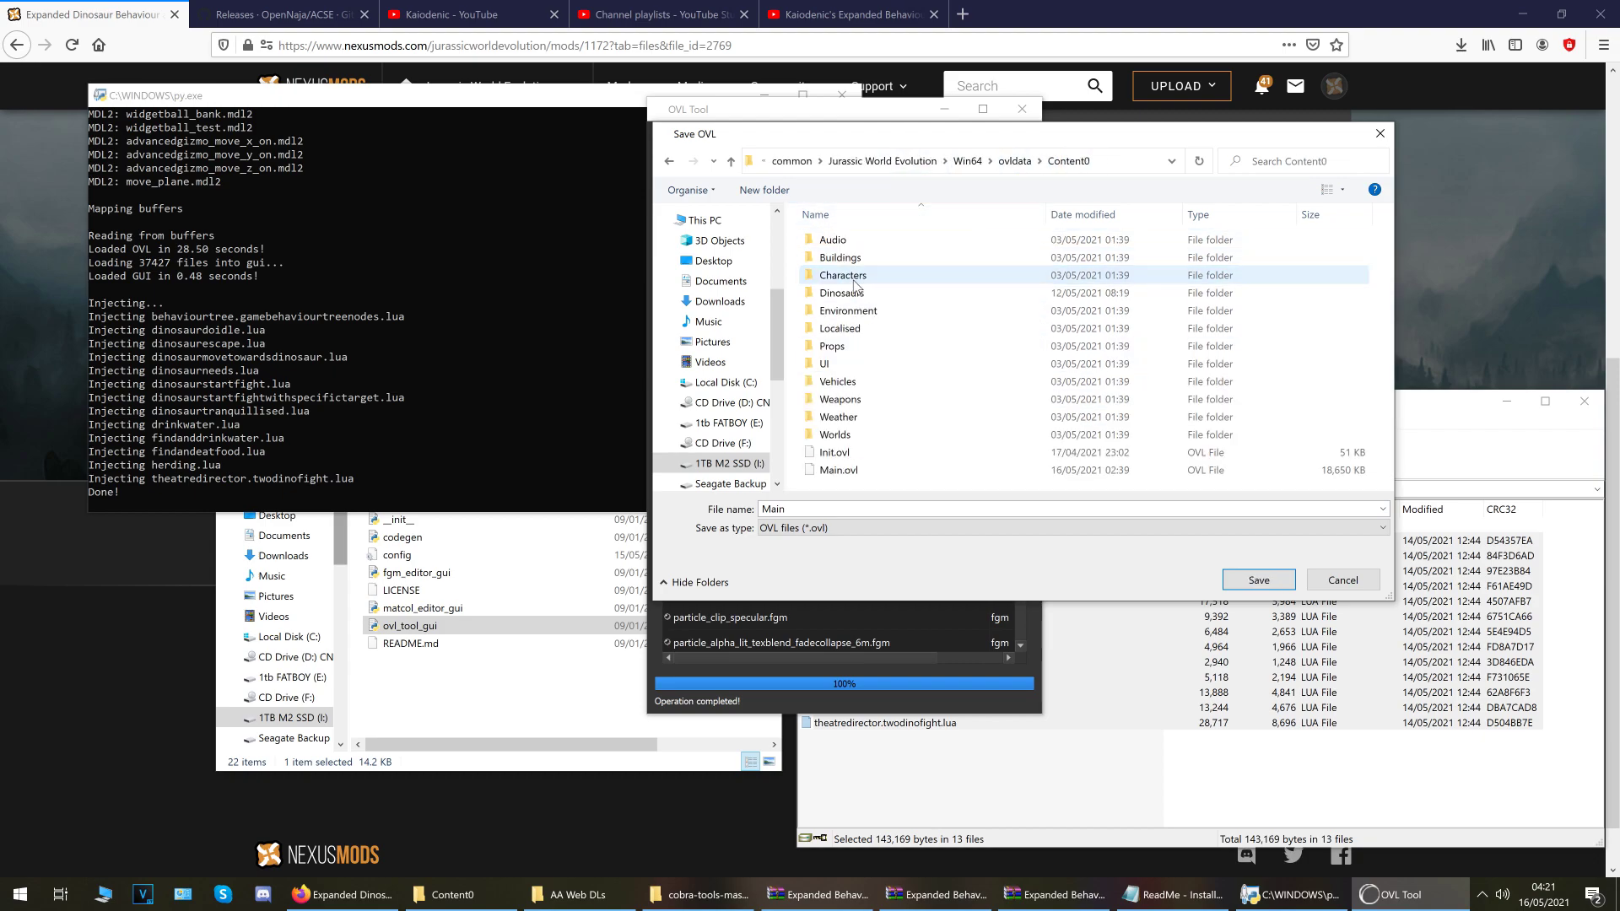
pyautogui.click(856, 472)
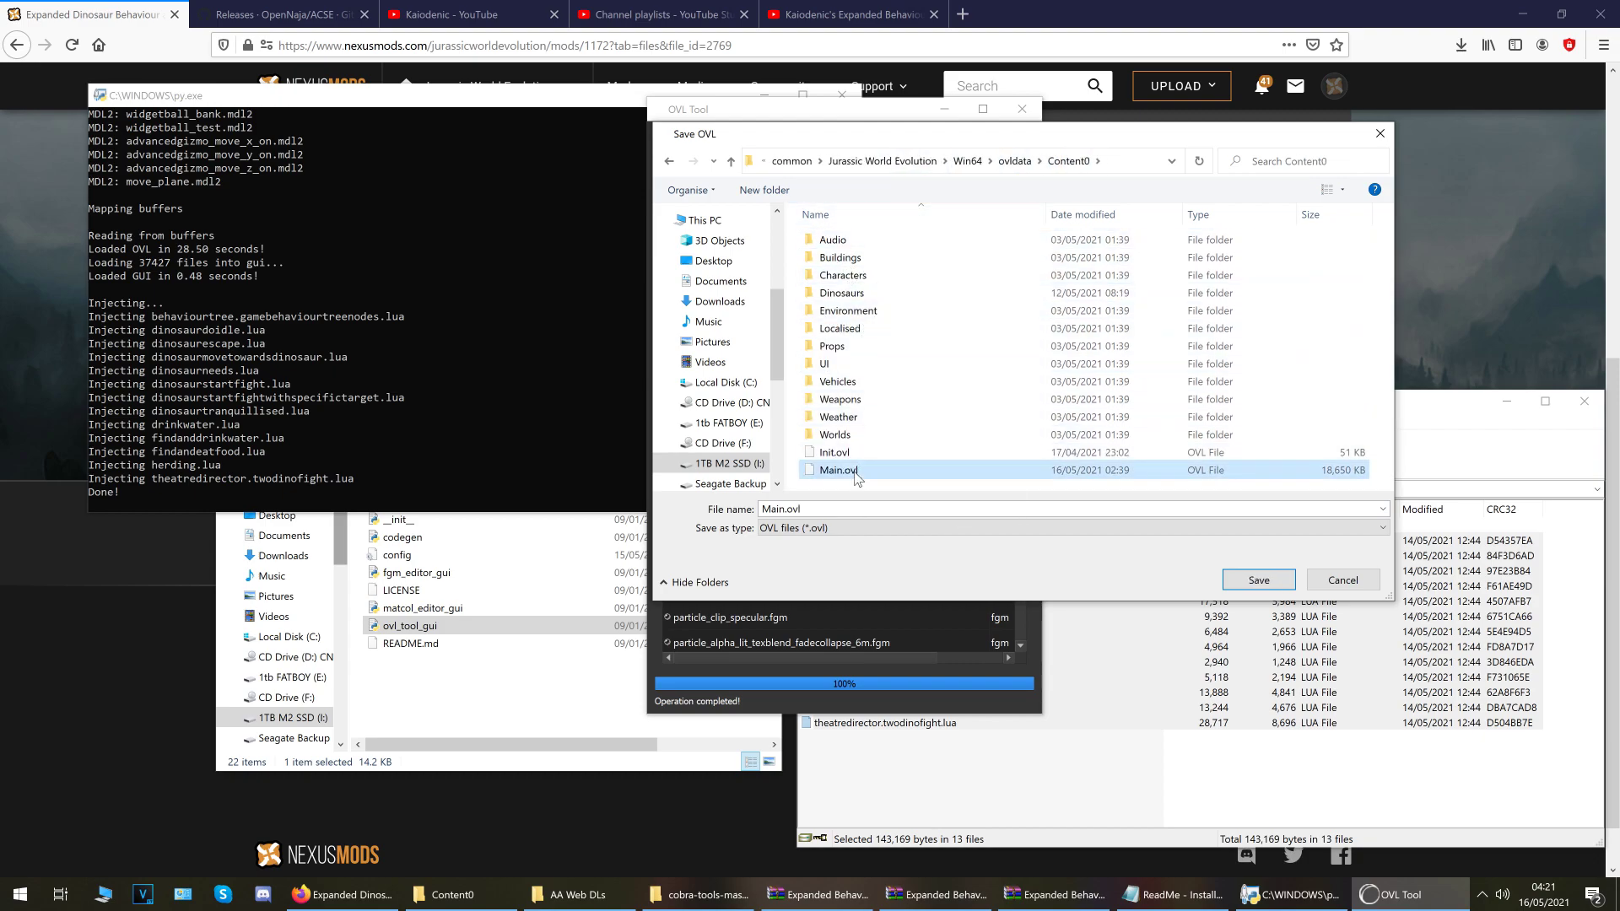
pyautogui.click(1238, 582)
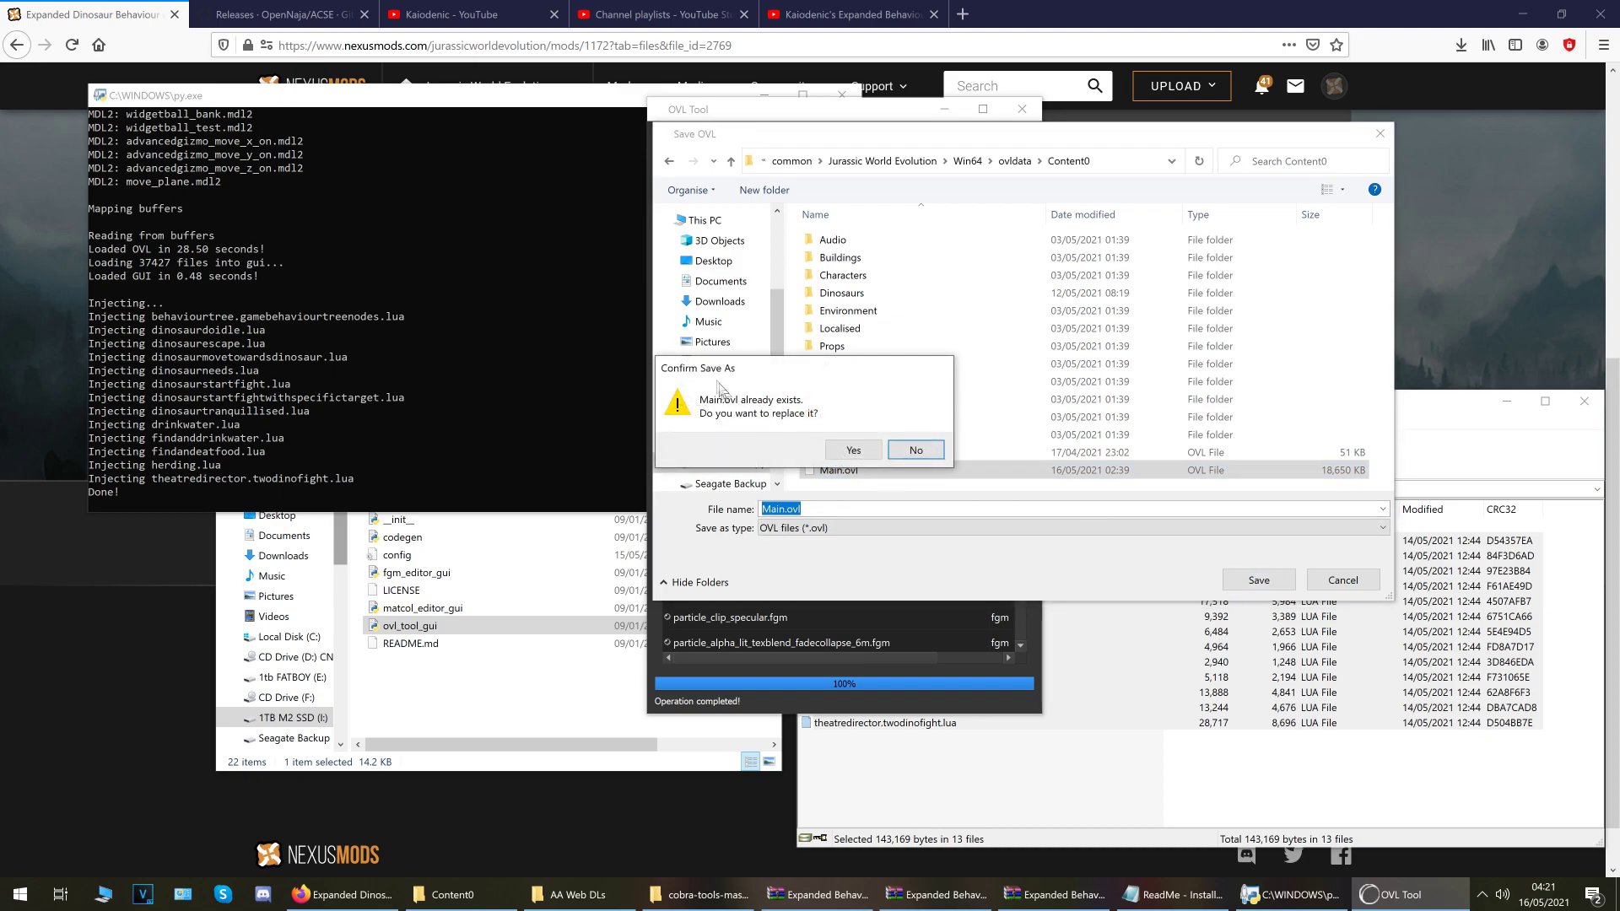
pyautogui.click(852, 451)
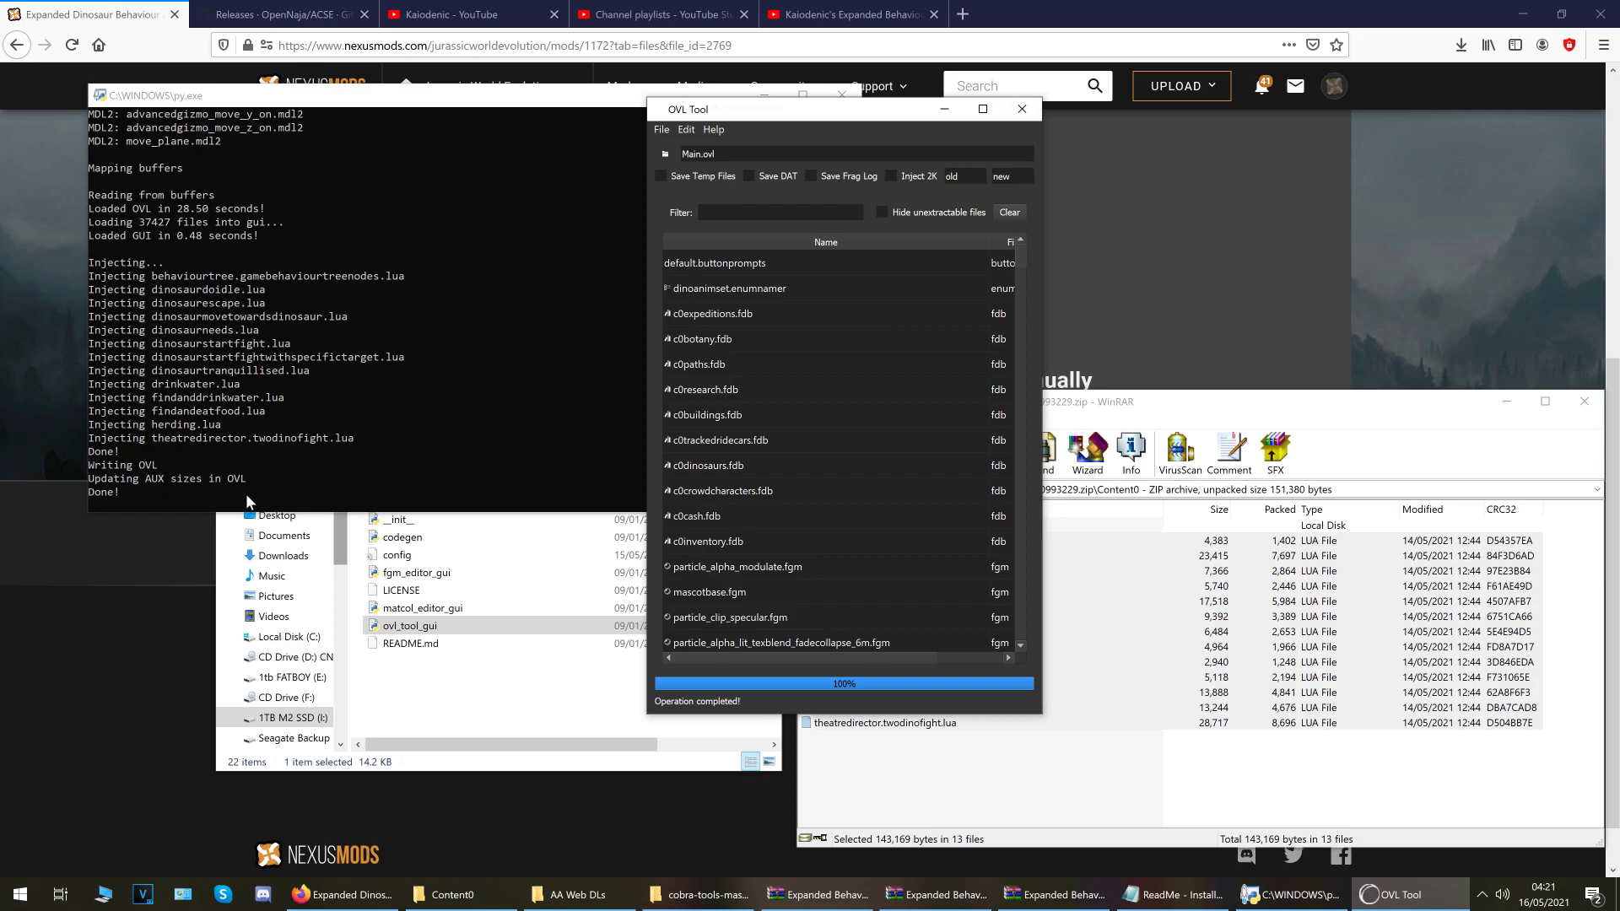
pyautogui.click(1022, 111)
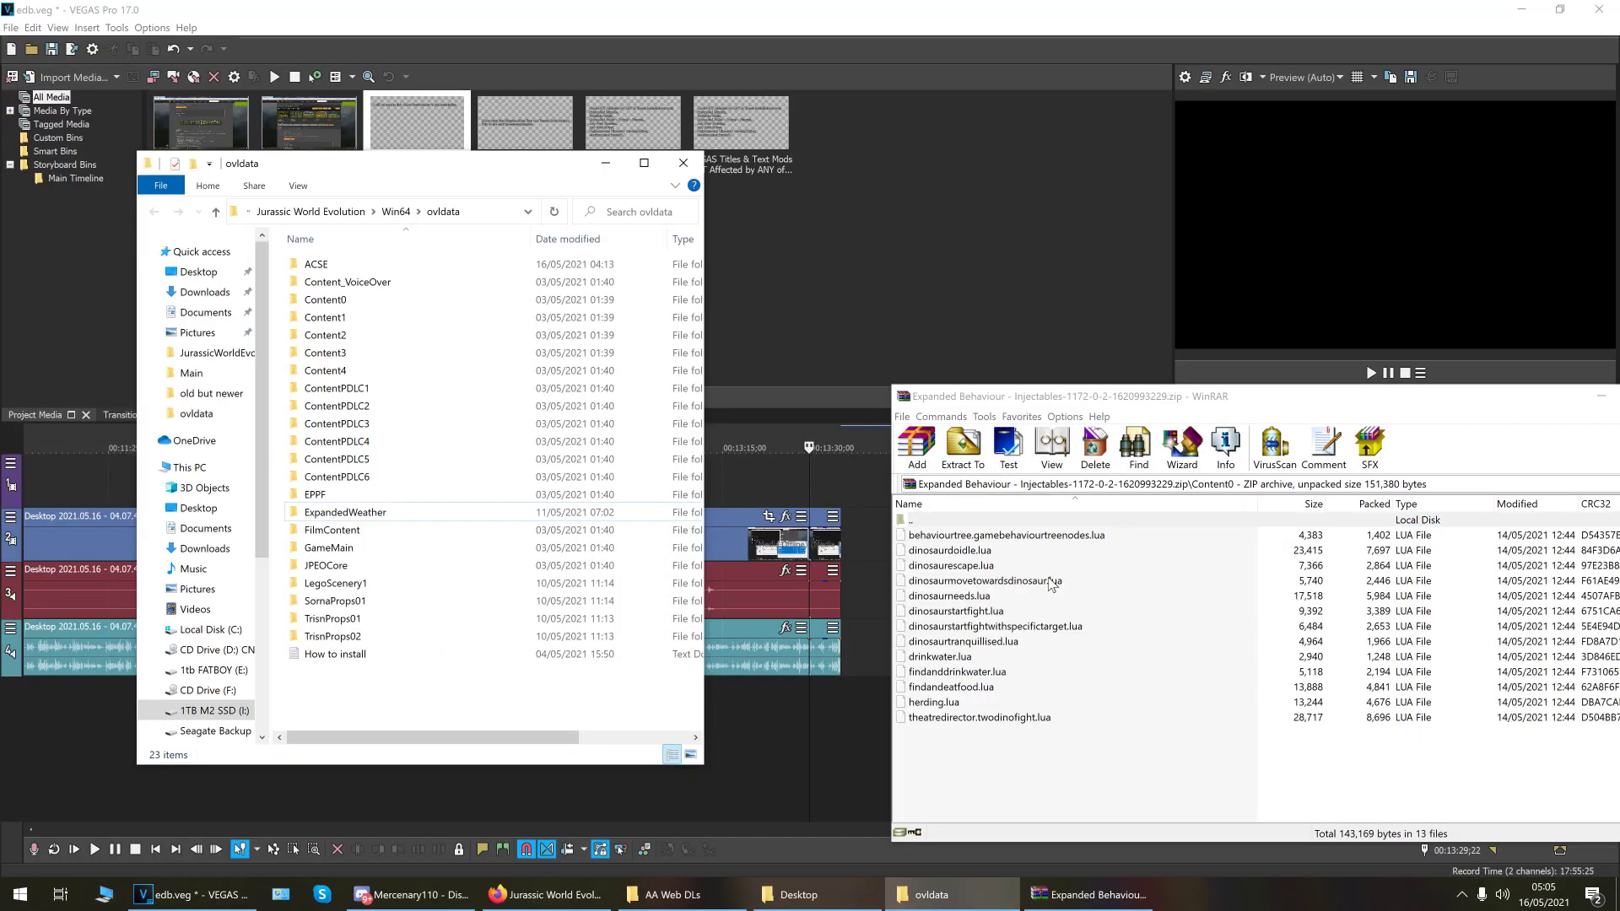
# Copy the ExpandedBehaviour folder from the root of the injectables archive into the game's ovldata folder
pyautogui.doubleClick(961, 521)
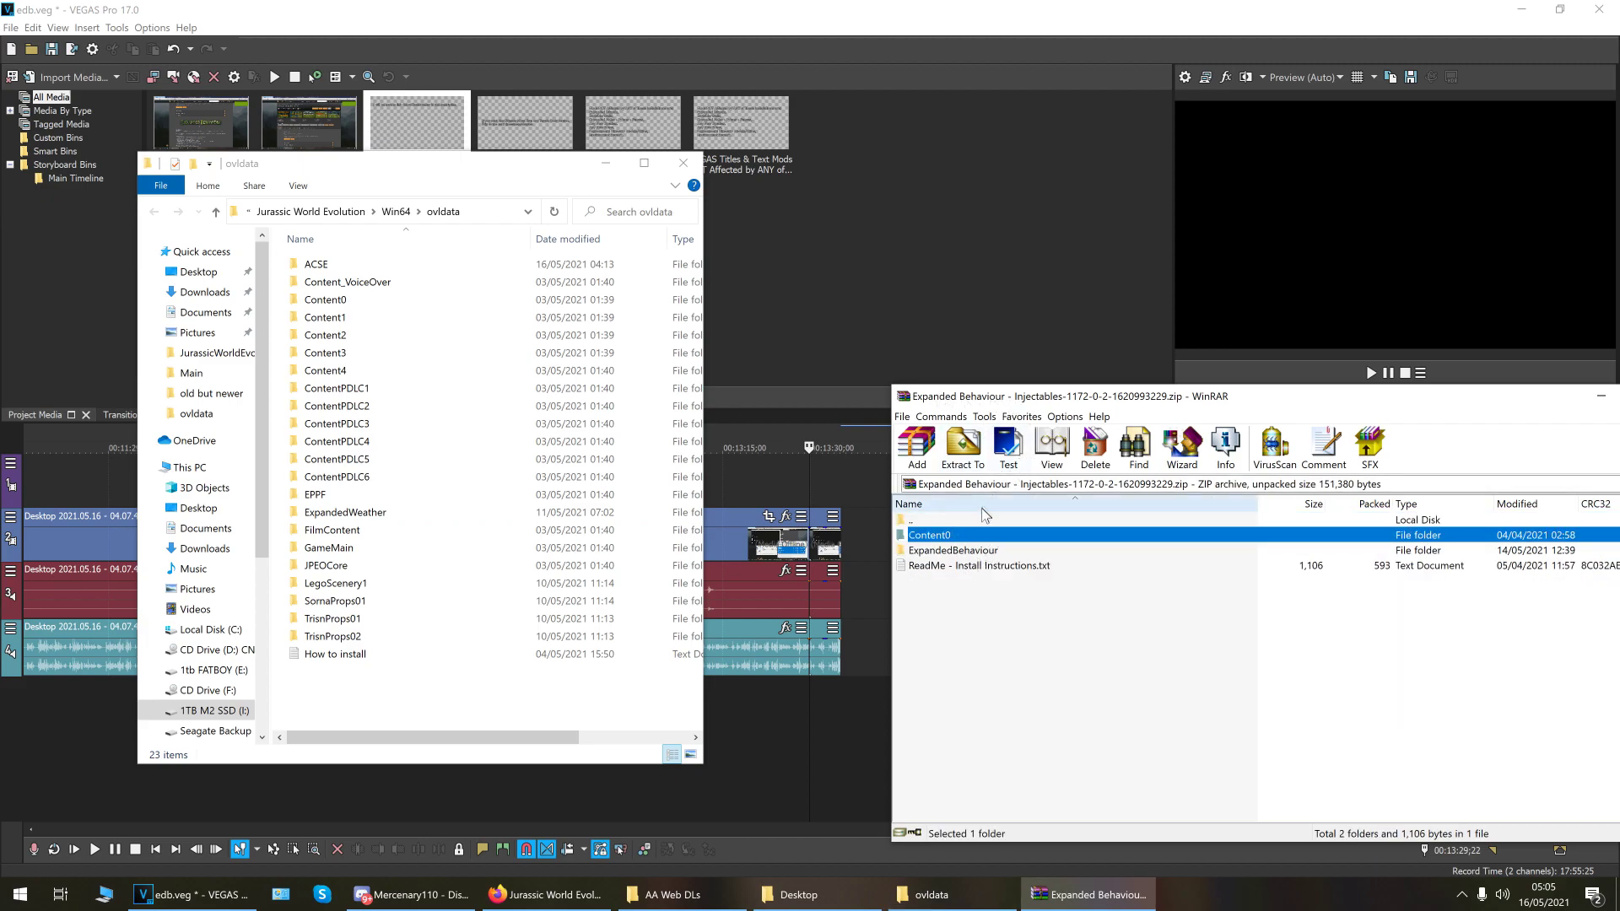
pyautogui.click(970, 552)
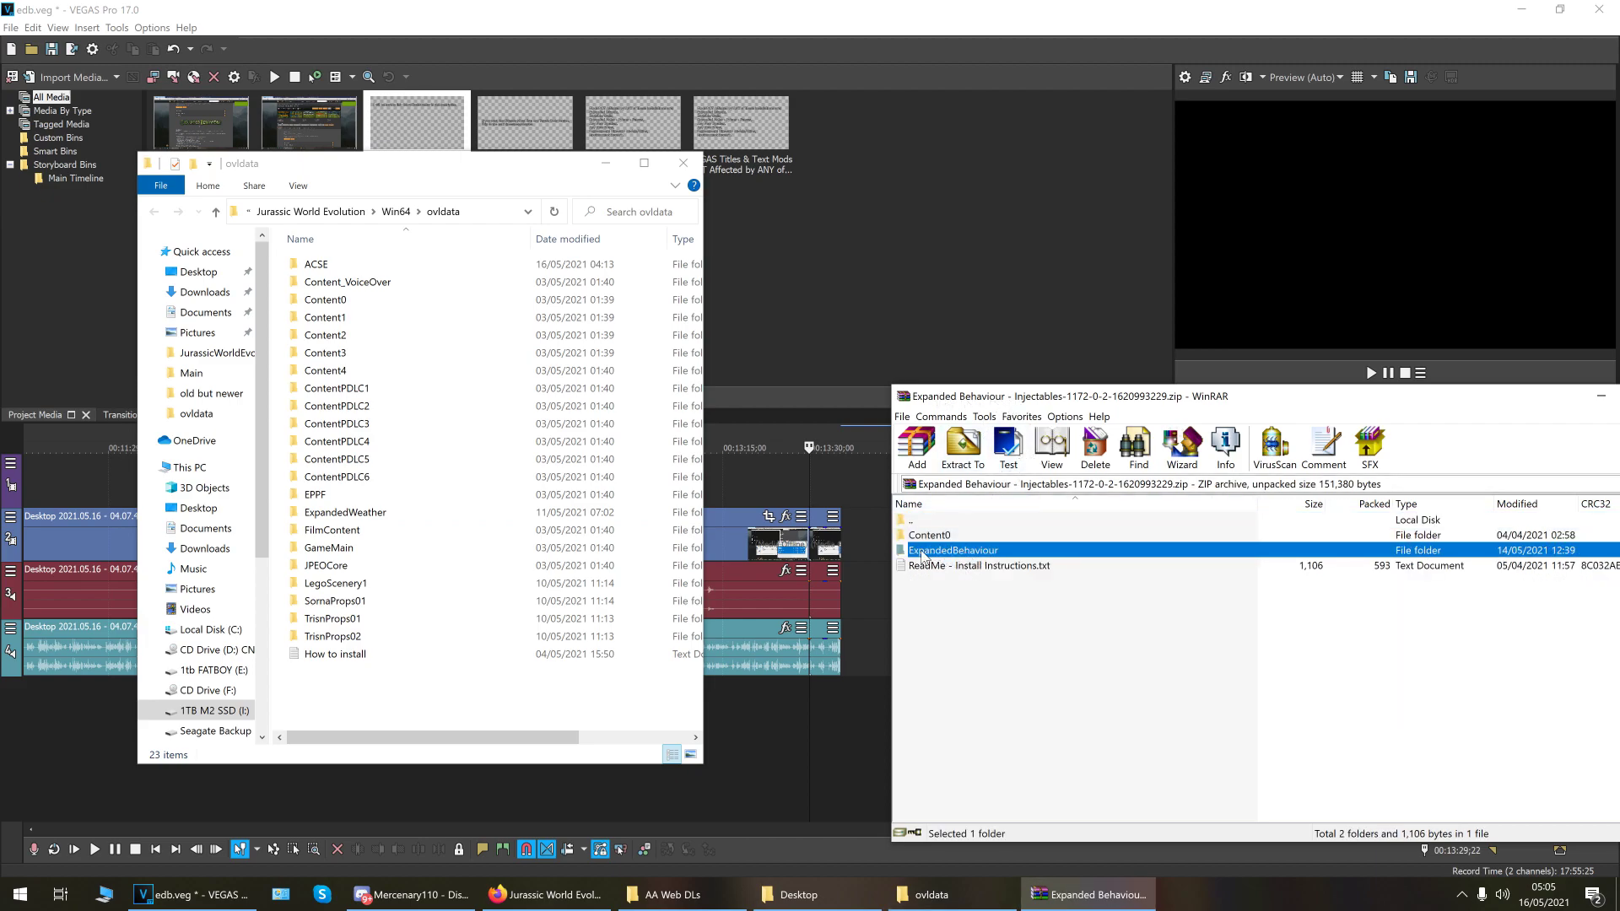
pyautogui.moveTo(952, 555); pyautogui.dragTo(548, 690)
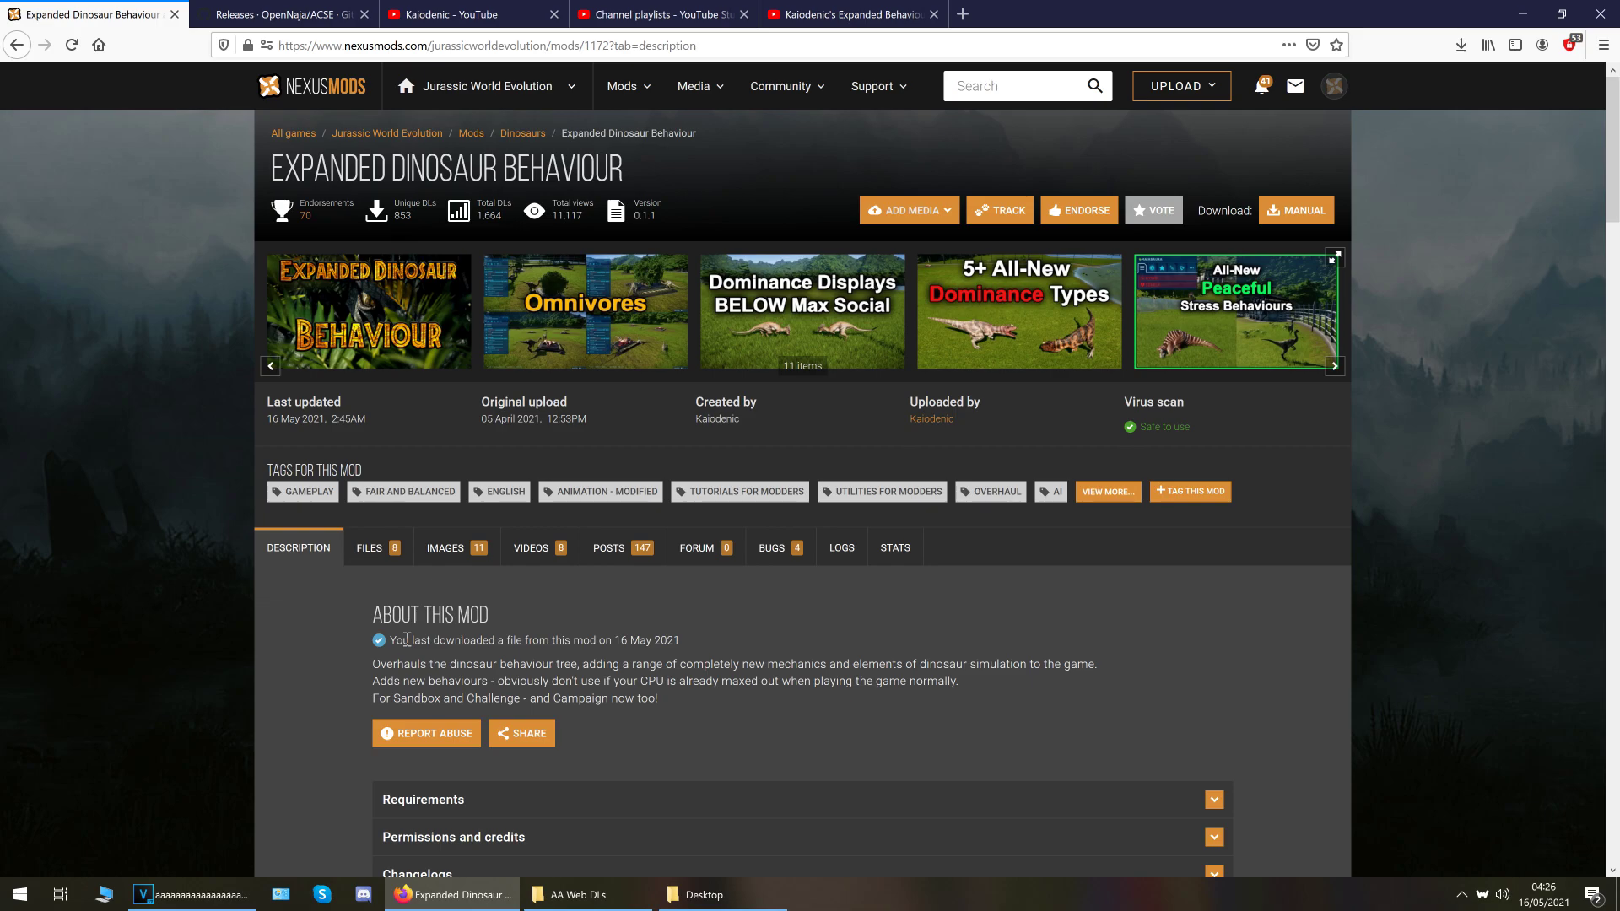
# Review the Expanded Dinosaur Behaviour description on Nexus Mods and browse its main files, including the pre-injected versions
pyautogui.scroll(-2, 329, 640)
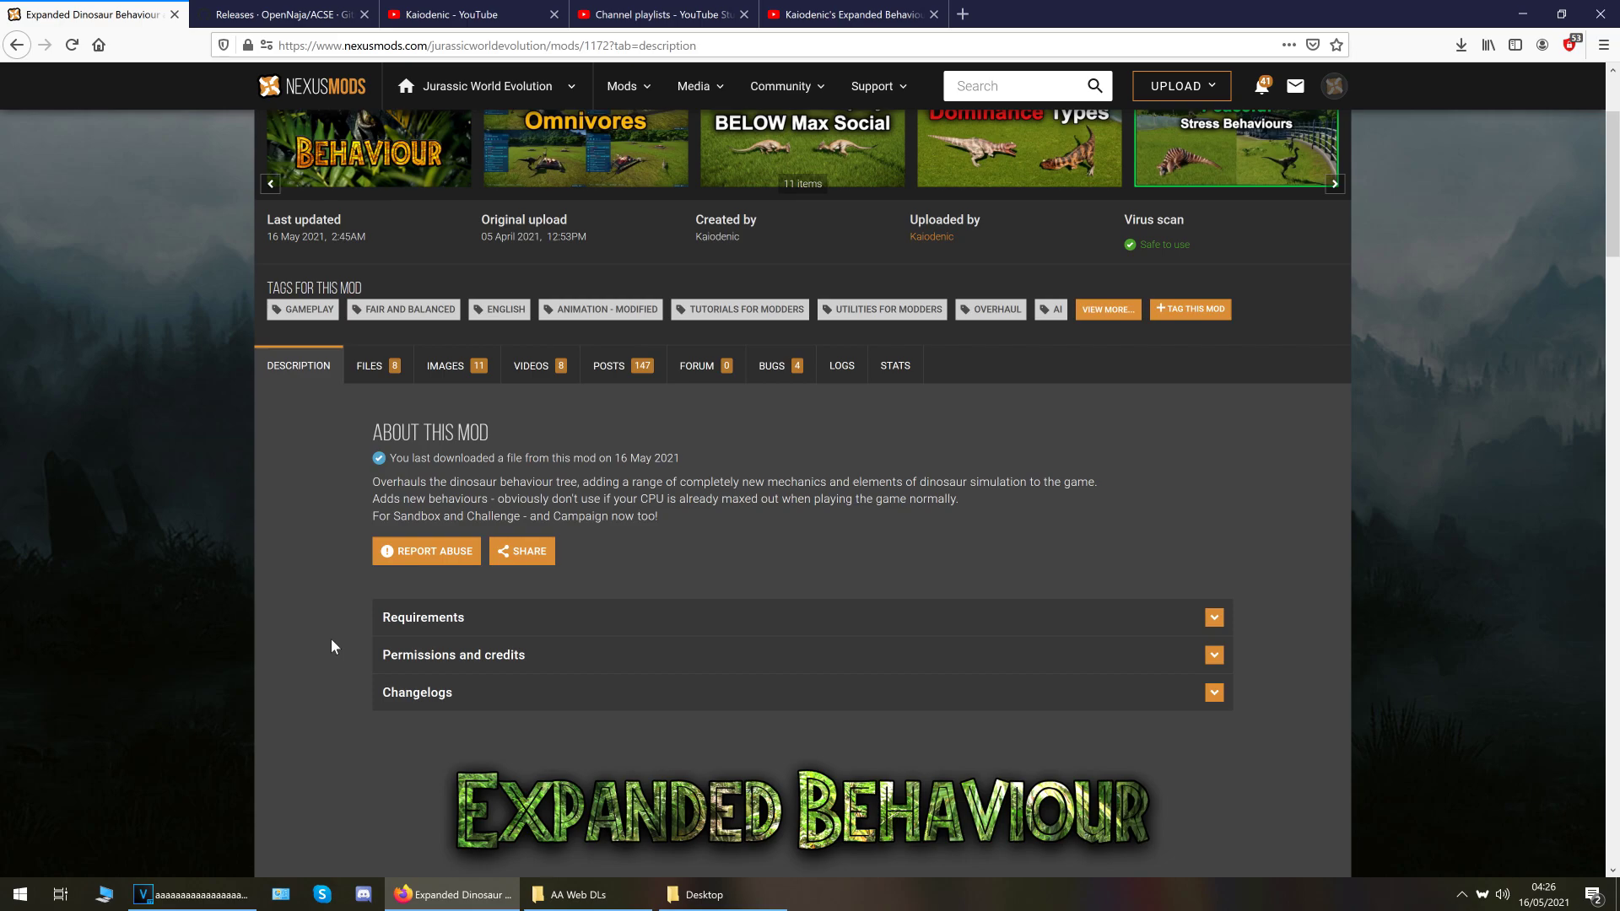
pyautogui.scroll(-3, 331, 639)
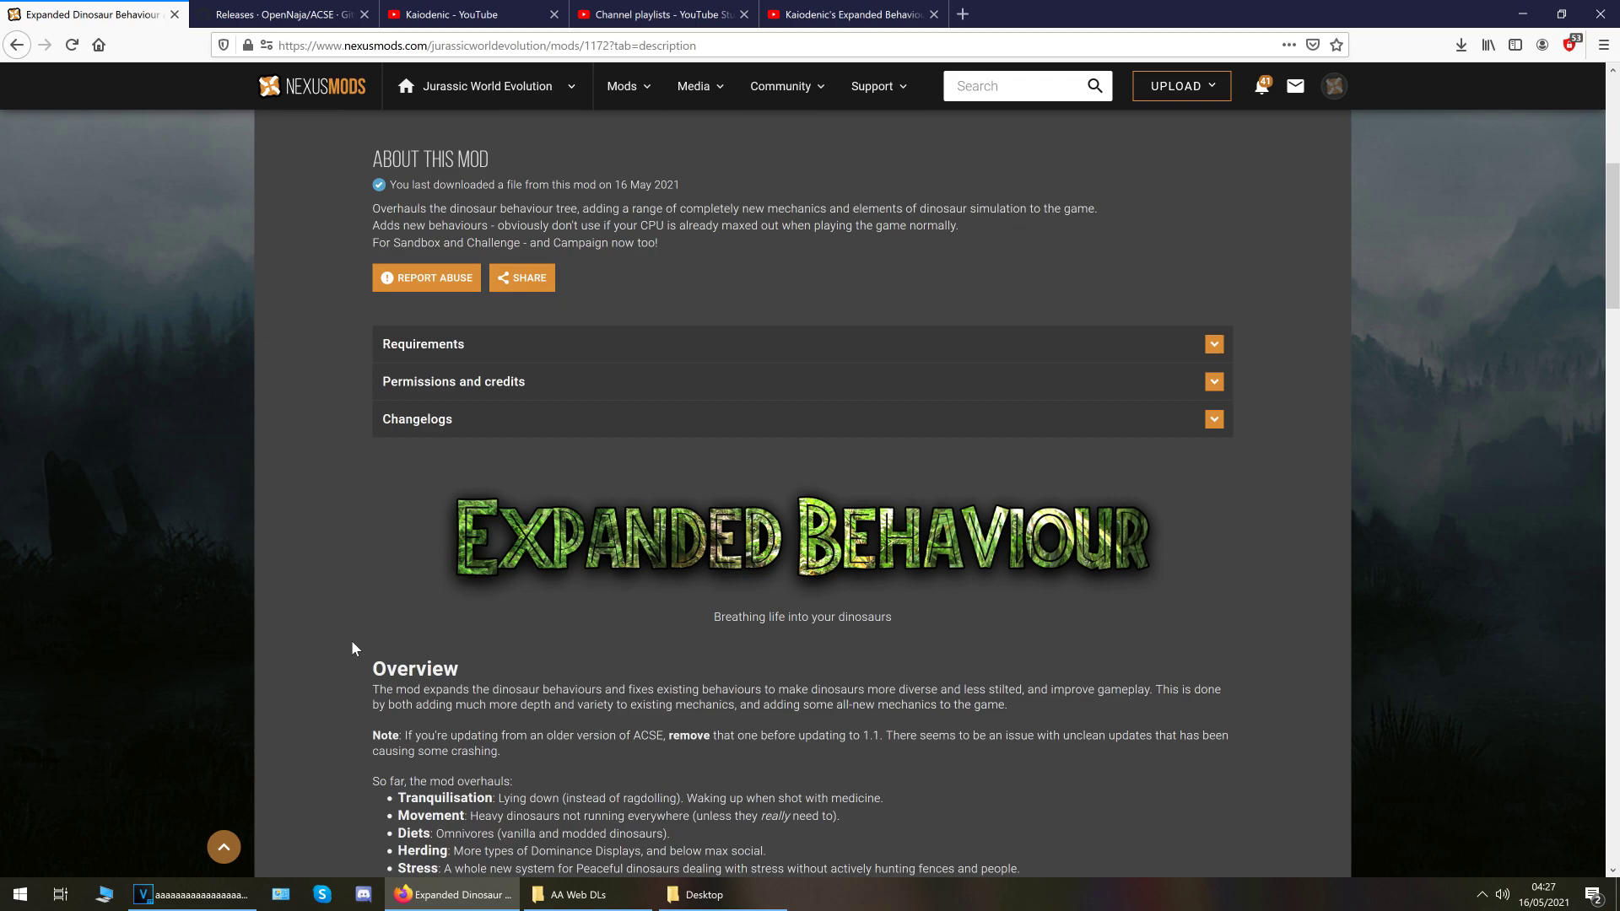
pyautogui.scroll(4, 351, 640)
pyautogui.click(377, 469)
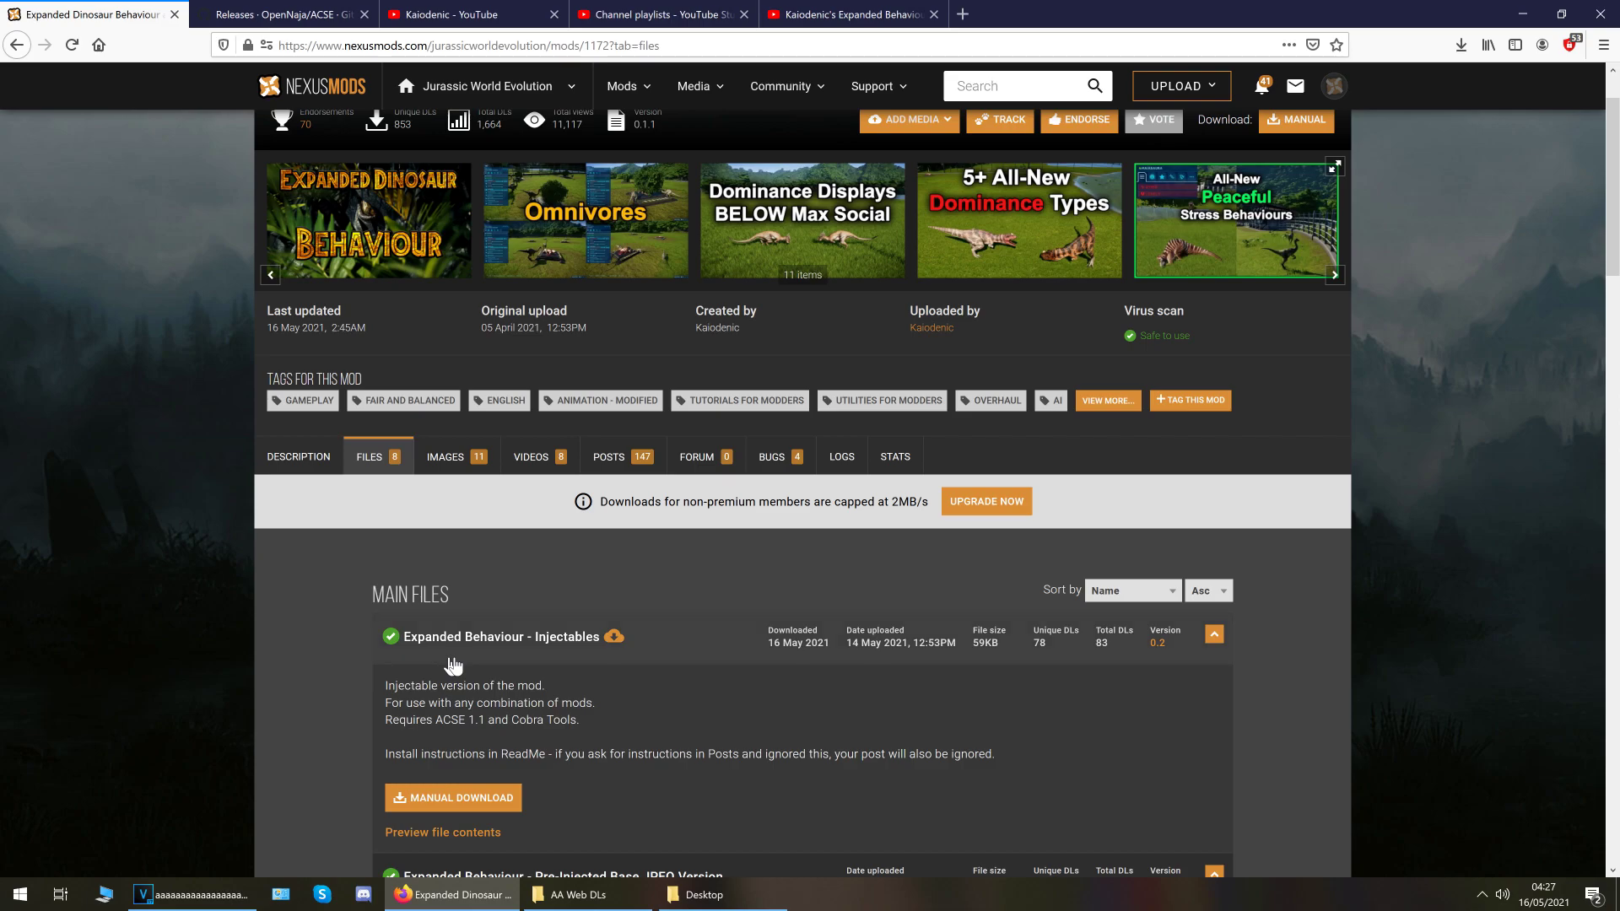
pyautogui.scroll(-10, 426, 667)
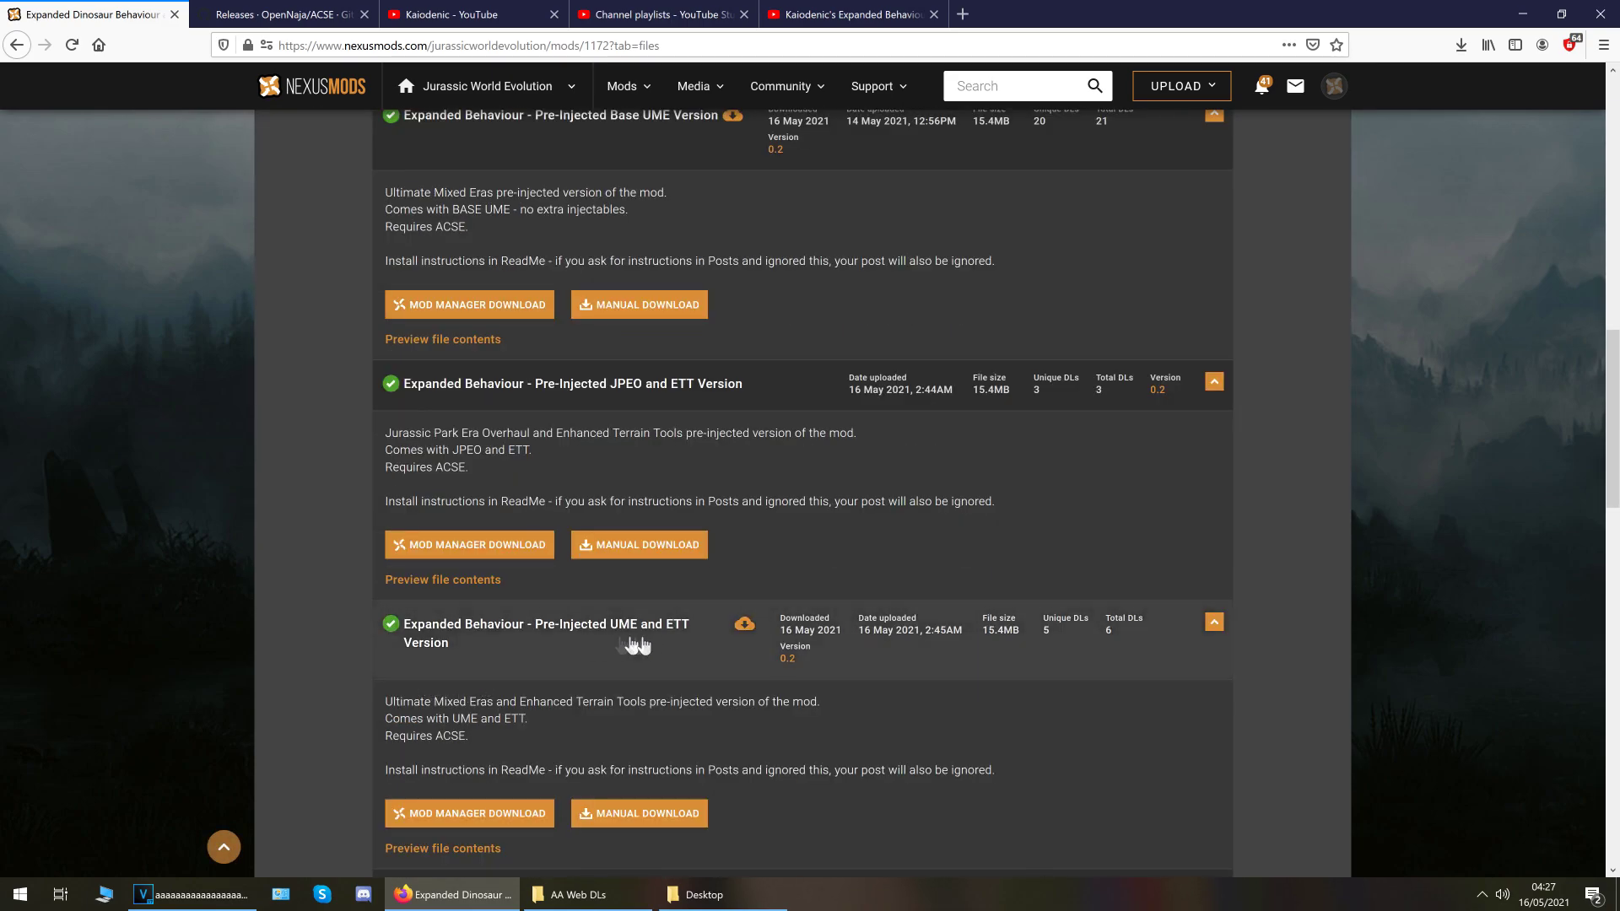